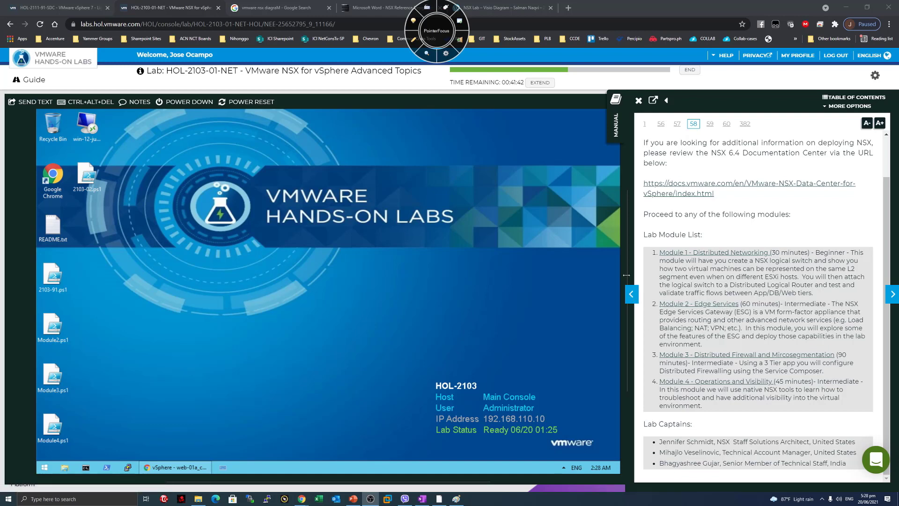
Widen the manual panel and read the Module 1 completion page's Module 2 description.
click(631, 294)
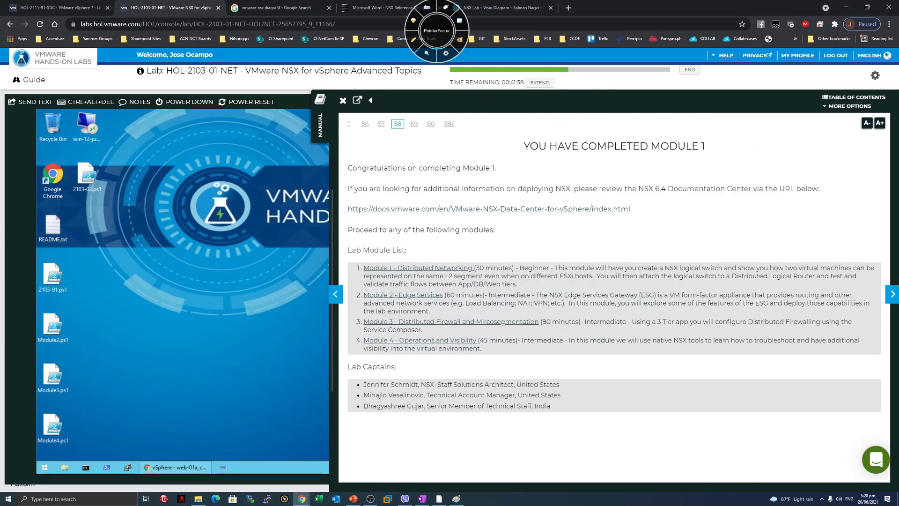
drag(485, 294, 605, 295)
click(530, 295)
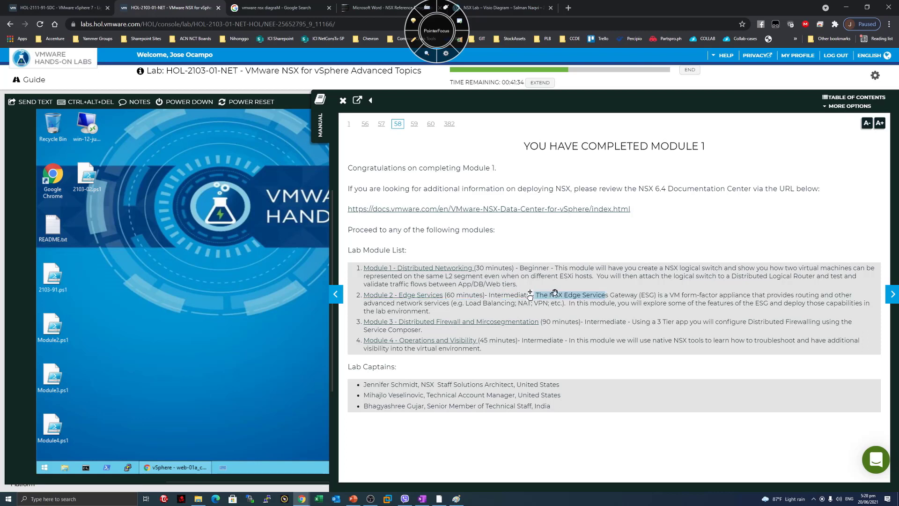
drag(654, 295, 747, 295)
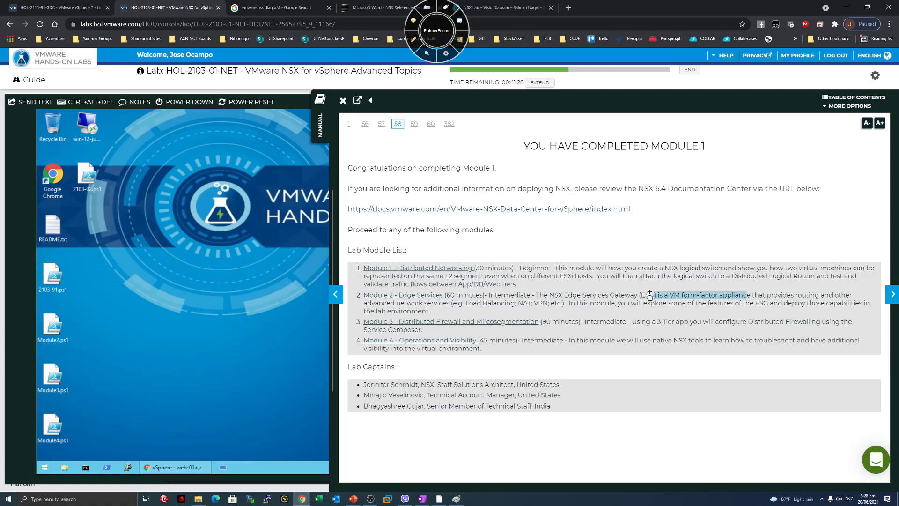
drag(371, 303, 610, 303)
click(550, 304)
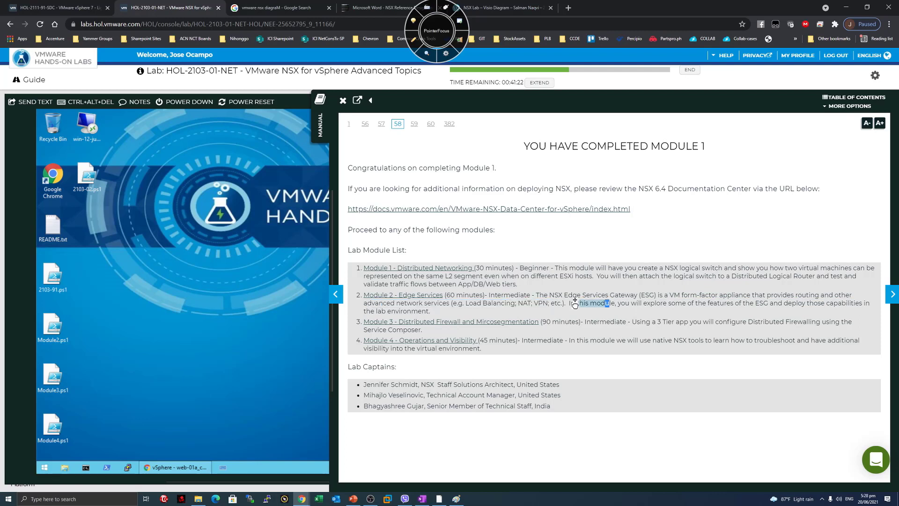
double_click(609, 304)
Narrow the manual panel and keep reading the Module 1 and Module 2 descriptions.
drag(331, 274, 445, 271)
drag(737, 321, 601, 305)
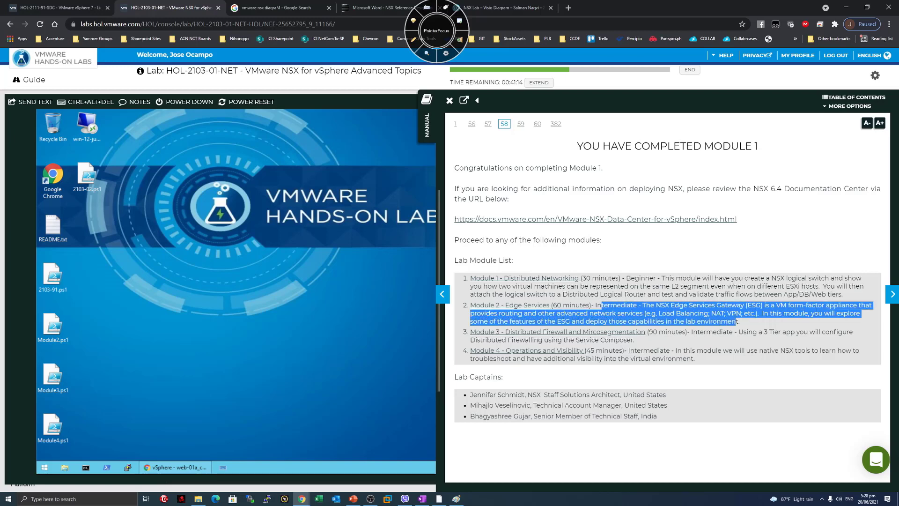
click(601, 305)
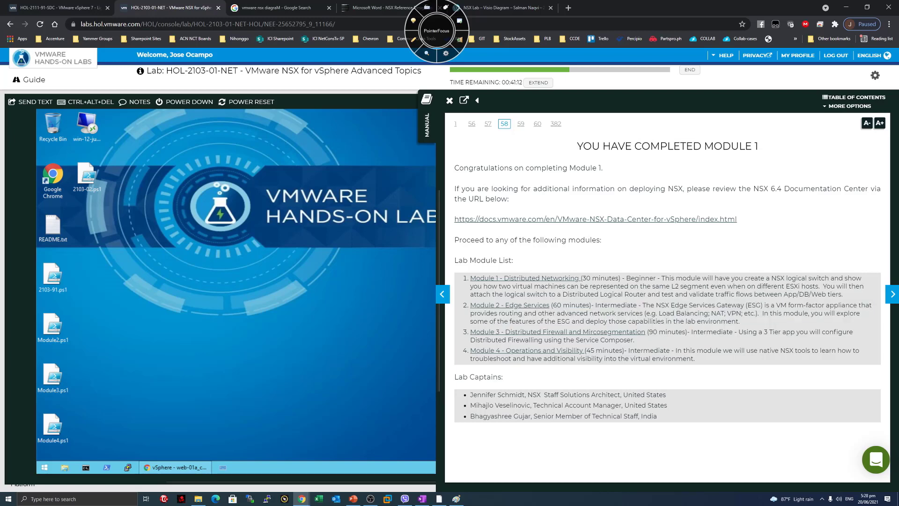
mouse_move(660, 305)
mouse_down()
mouse_move(712, 305)
mouse_move(662, 313)
mouse_up()
click(712, 305)
click(662, 313)
drag(740, 321, 642, 305)
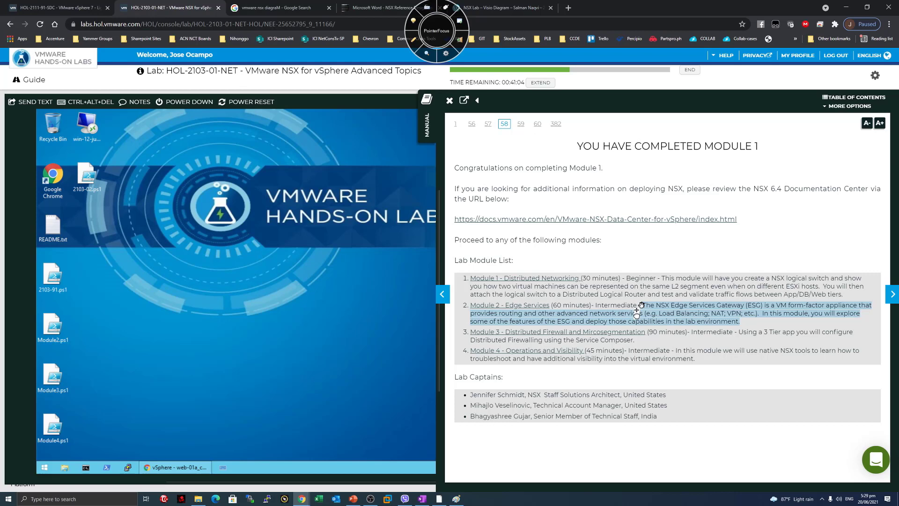
double_click(724, 294)
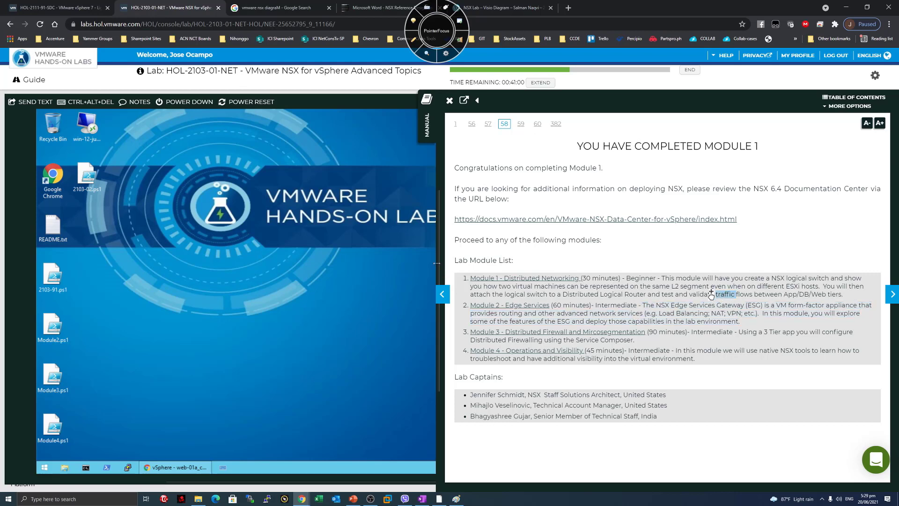
Narrow the manual further and advance to page 59, How to End Lab.
drag(439, 275, 621, 270)
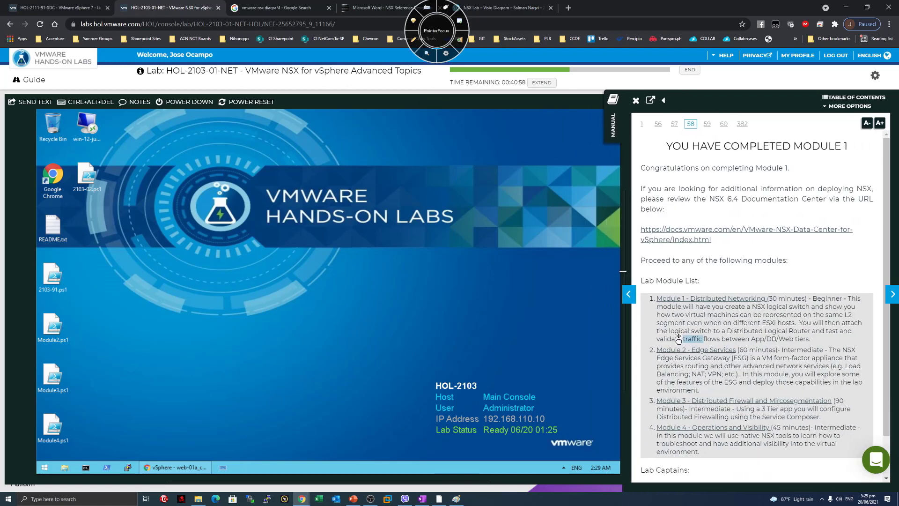
scroll(677, 338, down, 1)
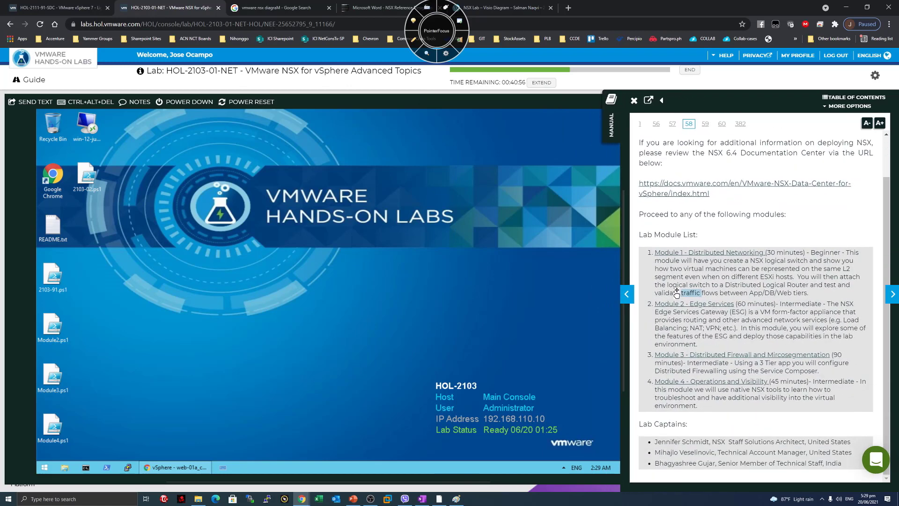
click(892, 294)
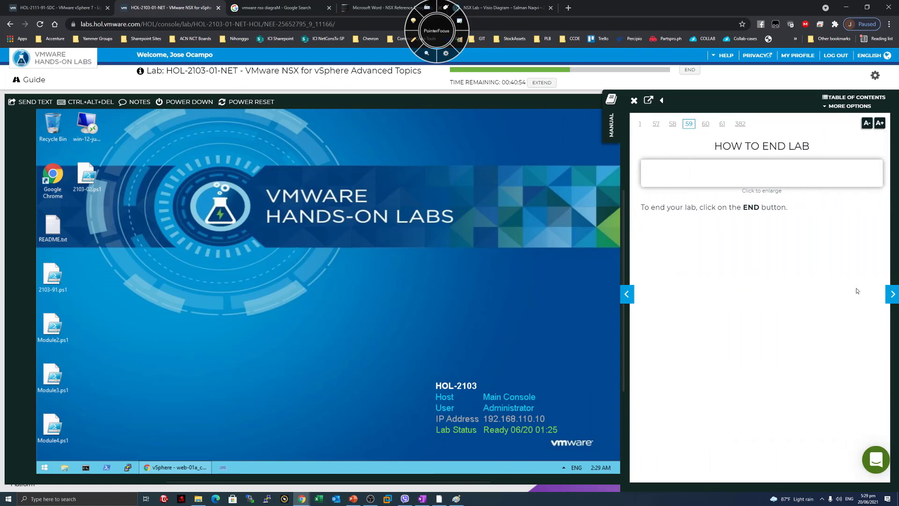
Advance the manual two pages to page 61, Edge Services Module Overview.
click(892, 294)
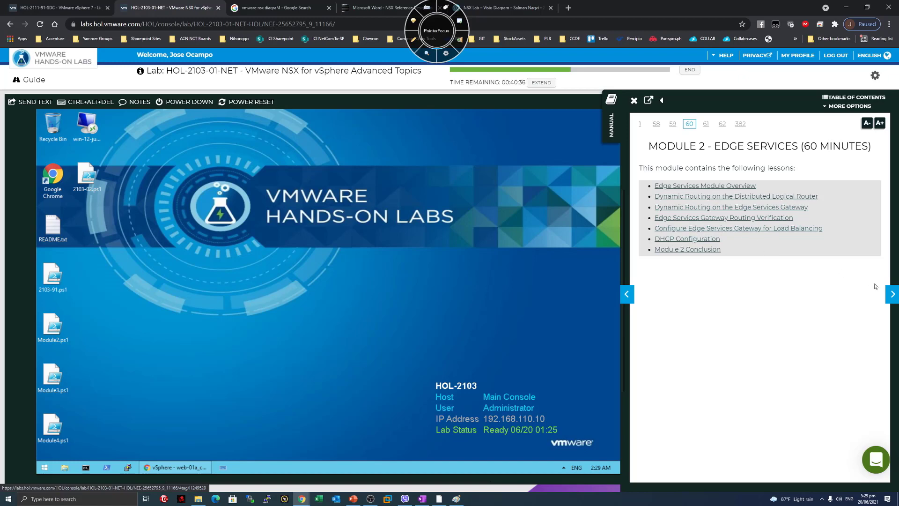
click(890, 295)
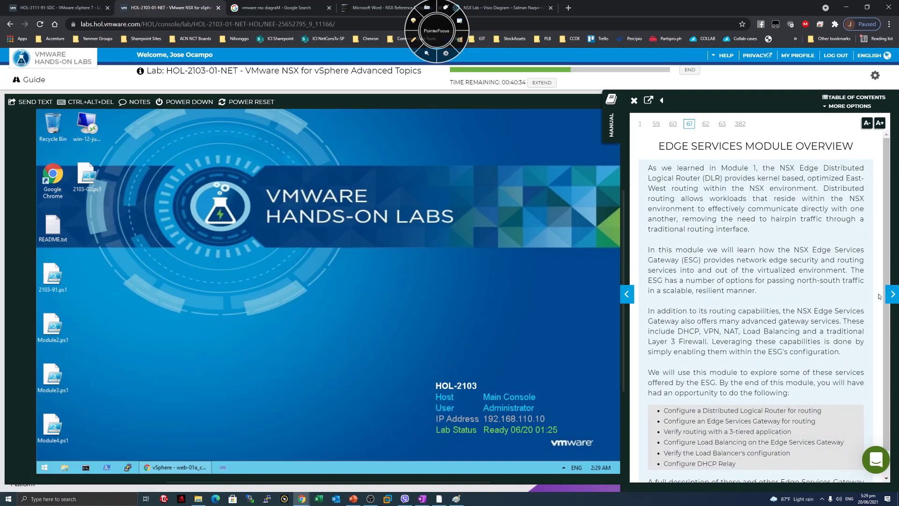
scroll(879, 296, down, 1)
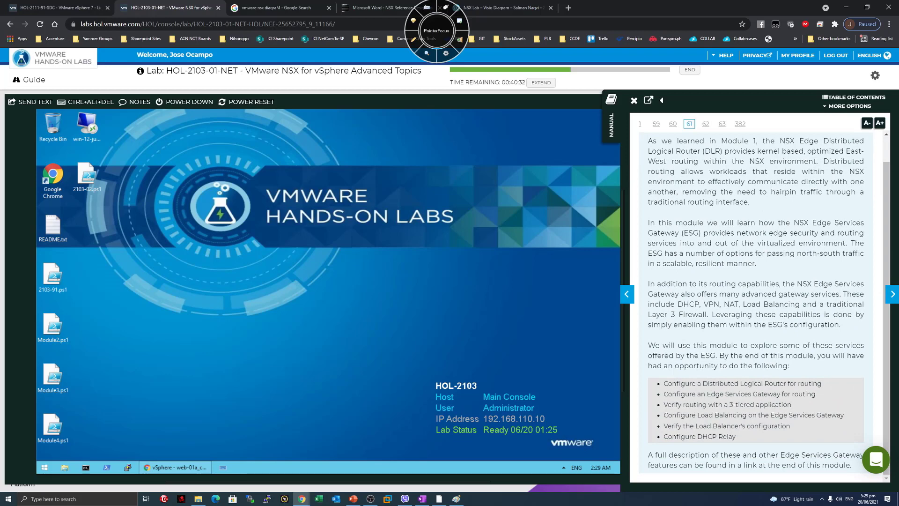
scroll(764, 305, up, 1)
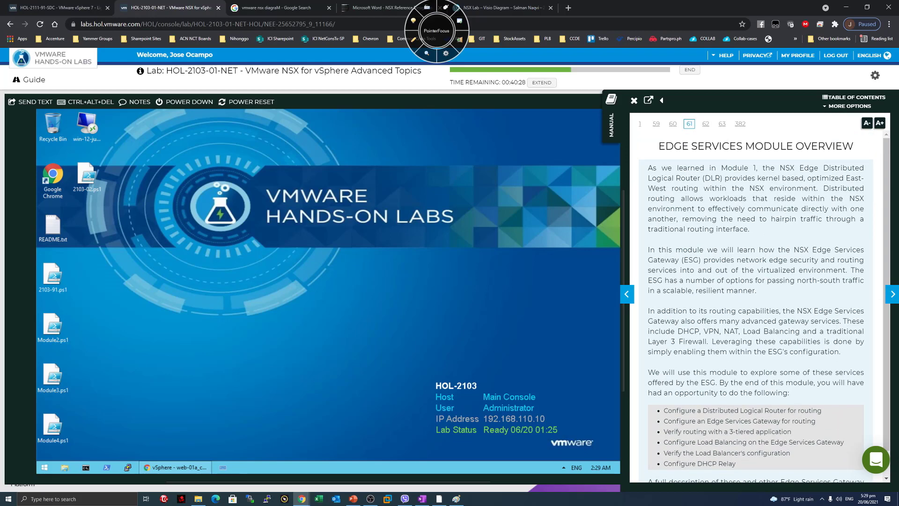
Read the overview's opening paragraphs on edge services and the ESG options.
drag(662, 169, 793, 231)
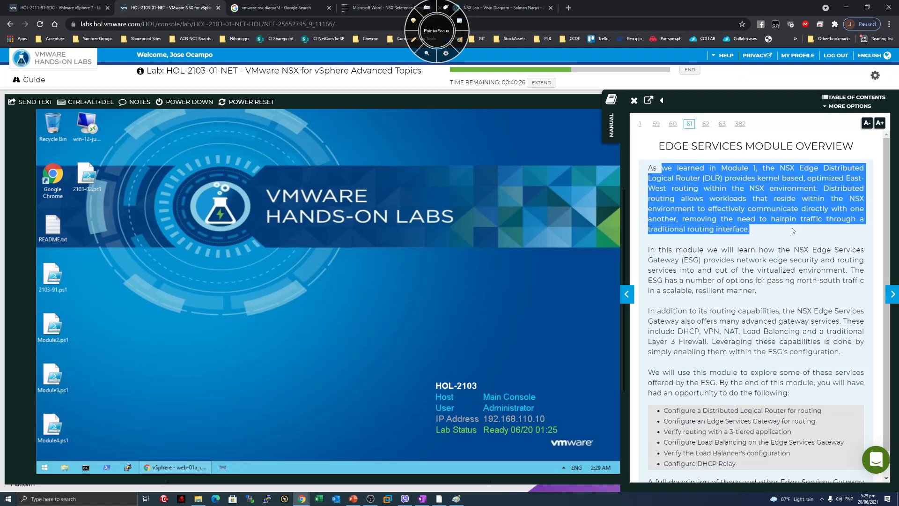
drag(743, 249, 678, 250)
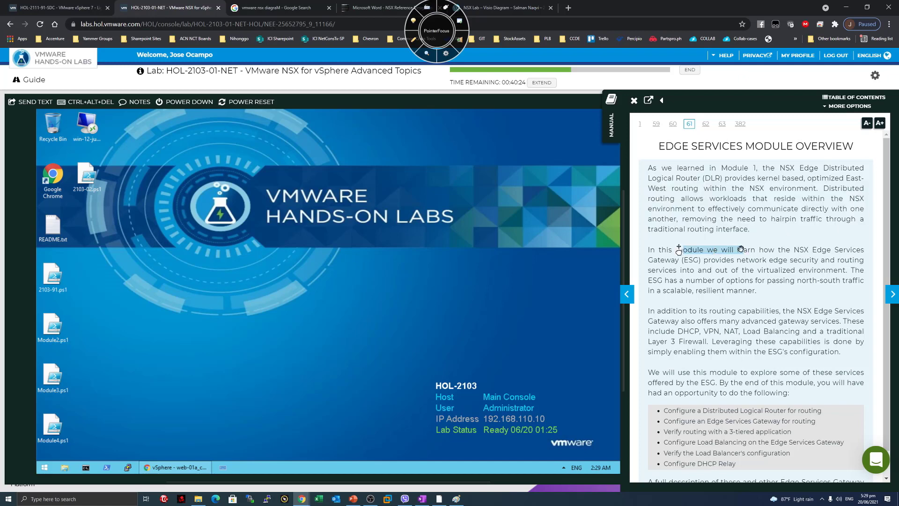
click(719, 278)
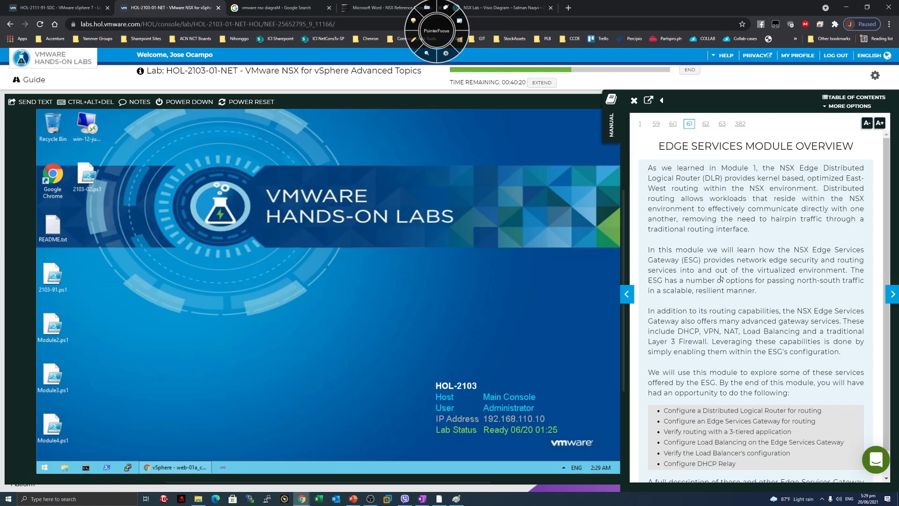
drag(664, 270, 827, 270)
click(826, 270)
scroll(755, 277, down, 1)
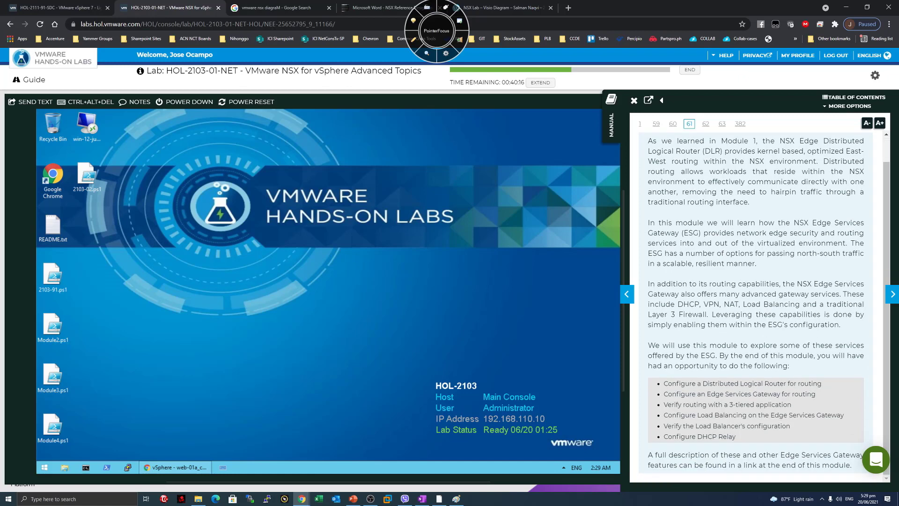
drag(657, 254, 723, 254)
click(724, 254)
drag(757, 264, 648, 257)
click(766, 261)
key(F11)
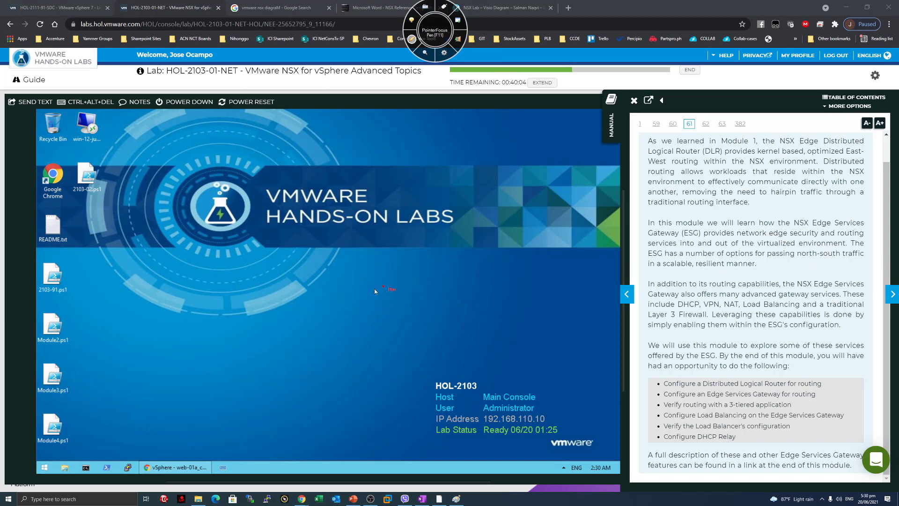
drag(375, 264, 445, 271)
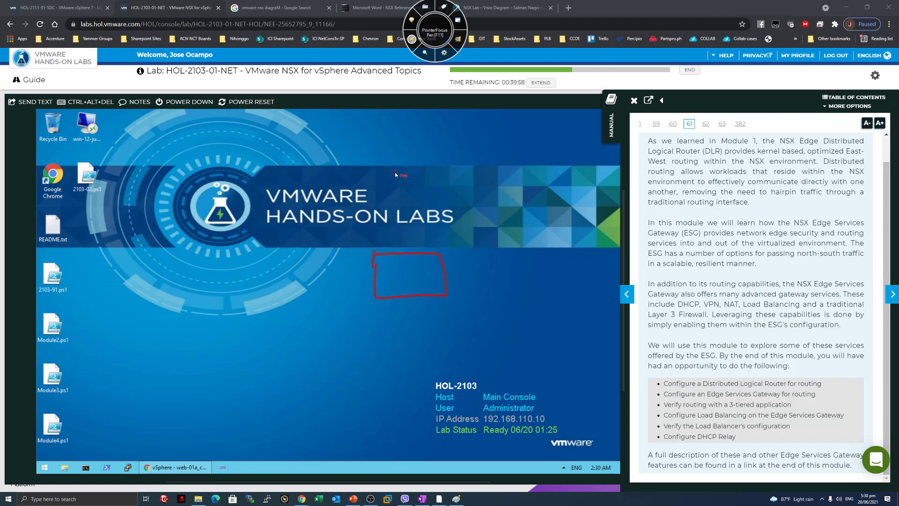
drag(462, 176, 471, 178)
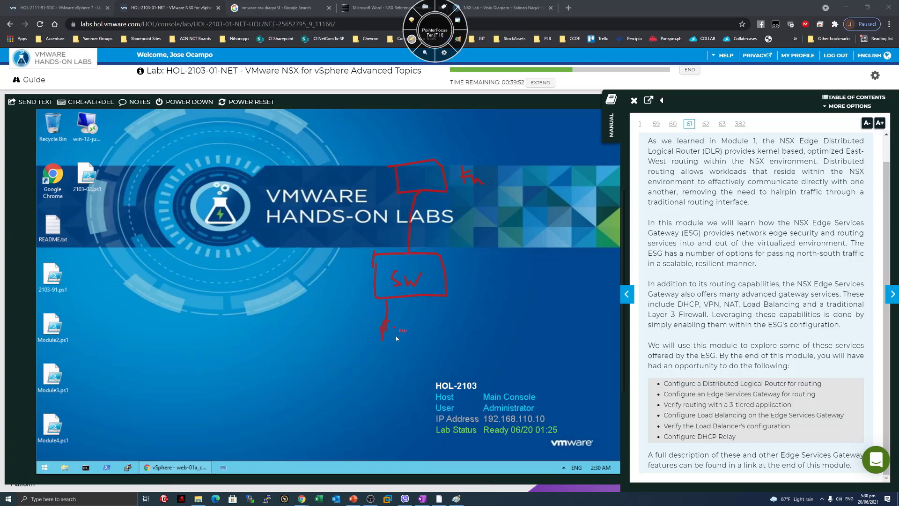
drag(437, 296, 439, 320)
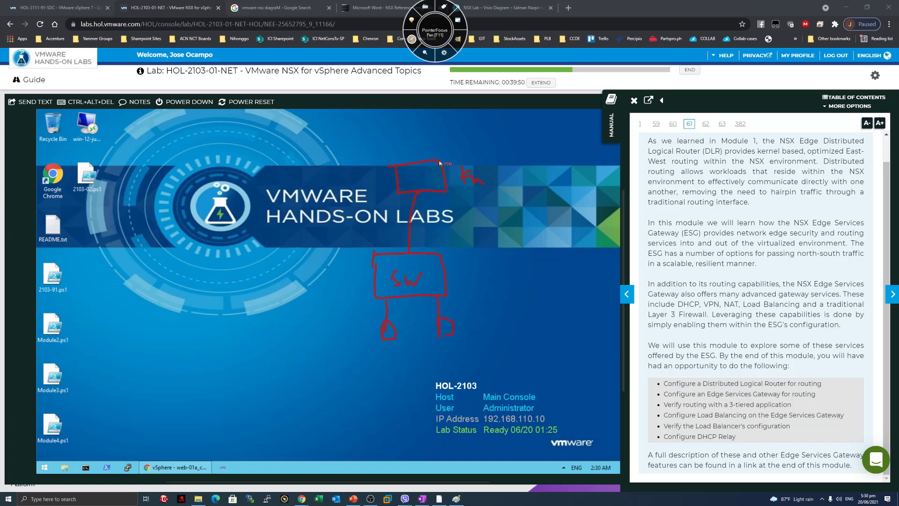
mouse_move(429, 143)
mouse_down()
mouse_move(439, 124)
mouse_move(452, 135)
mouse_move(515, 133)
mouse_move(497, 136)
mouse_up()
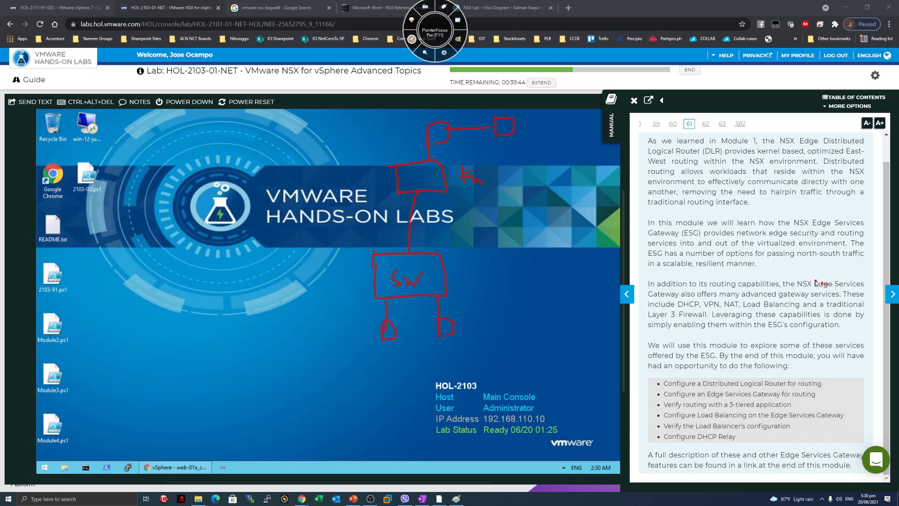
mouse_move(510, 291)
mouse_down()
mouse_move(521, 309)
mouse_move(537, 299)
mouse_up()
drag(550, 288, 552, 314)
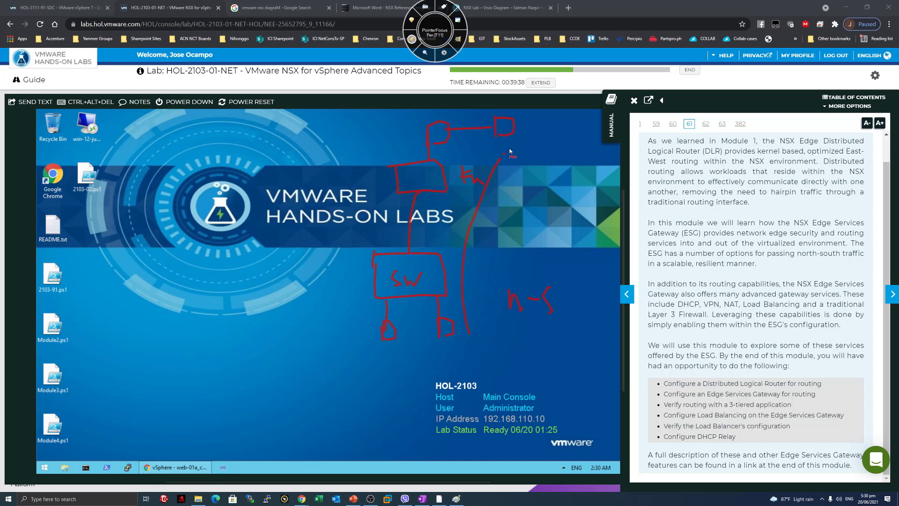
mouse_move(504, 153)
mouse_down()
mouse_move(514, 142)
mouse_move(513, 152)
mouse_up()
drag(429, 245, 431, 221)
drag(415, 175, 430, 177)
drag(392, 141, 409, 158)
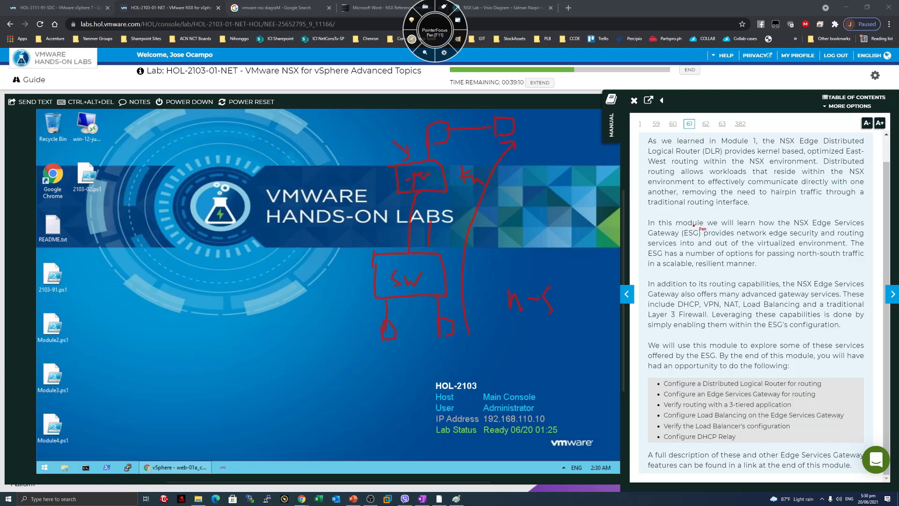
drag(273, 339, 274, 336)
mouse_move(265, 326)
mouse_down()
mouse_move(274, 322)
mouse_move(263, 331)
mouse_up()
drag(273, 331, 283, 331)
drag(401, 344, 423, 335)
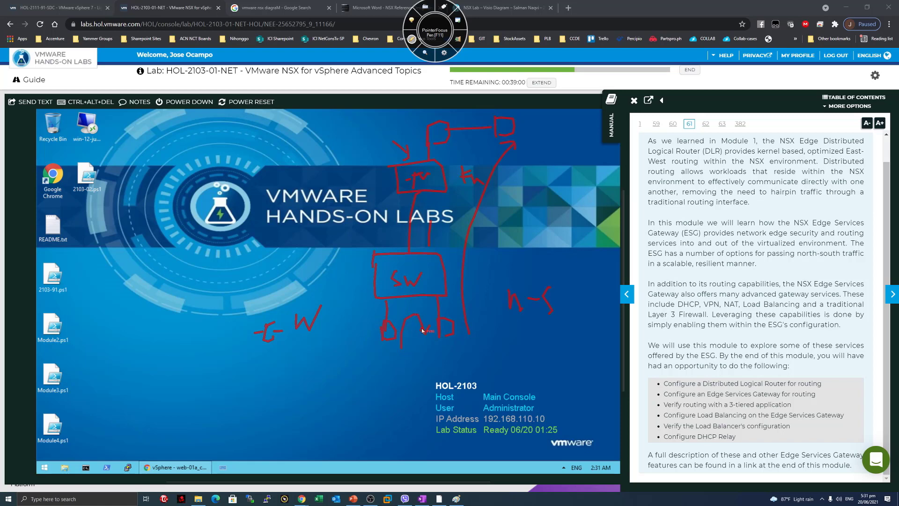
mouse_move(257, 263)
mouse_down()
mouse_move(325, 285)
mouse_move(250, 254)
mouse_move(277, 279)
mouse_move(305, 269)
mouse_move(198, 280)
mouse_up()
mouse_move(198, 254)
mouse_down()
mouse_move(226, 272)
mouse_move(191, 275)
mouse_up()
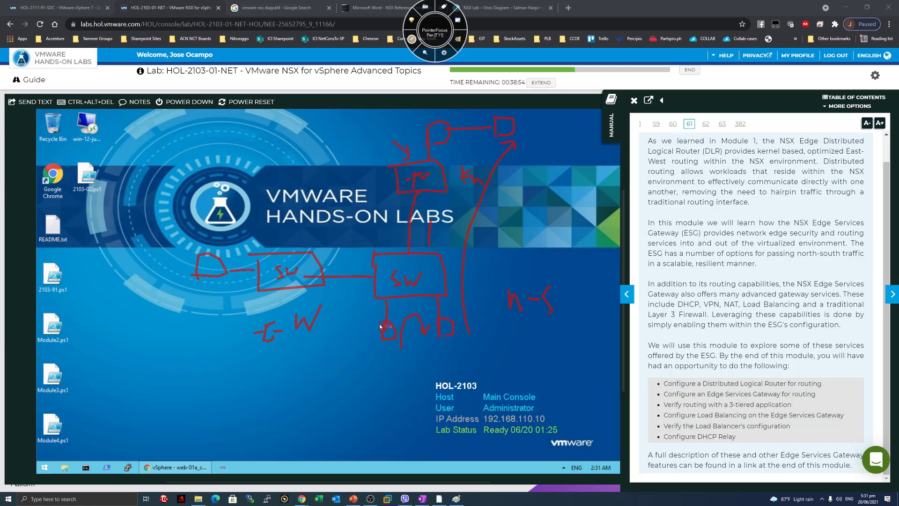
mouse_move(377, 330)
mouse_down()
mouse_move(277, 277)
mouse_move(212, 277)
mouse_move(368, 333)
mouse_up()
mouse_move(312, 298)
mouse_down()
mouse_move(304, 356)
mouse_move(300, 300)
mouse_up()
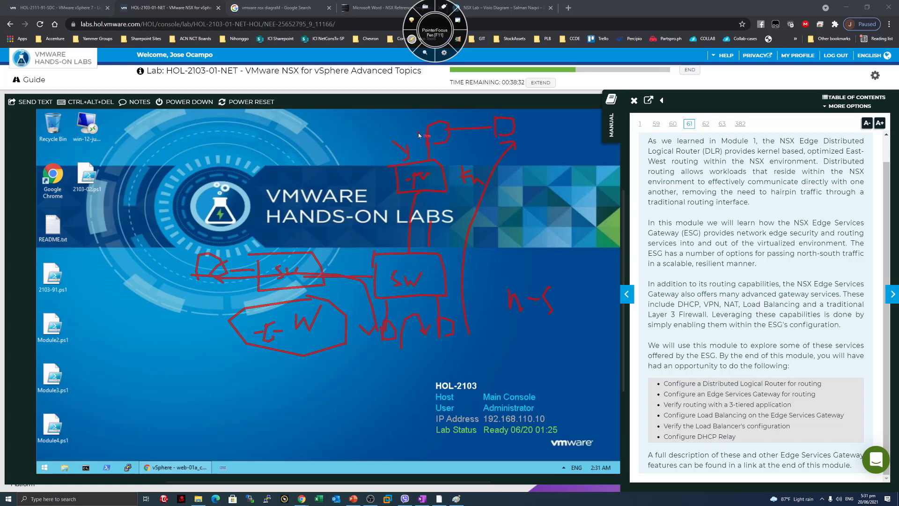
key(F11)
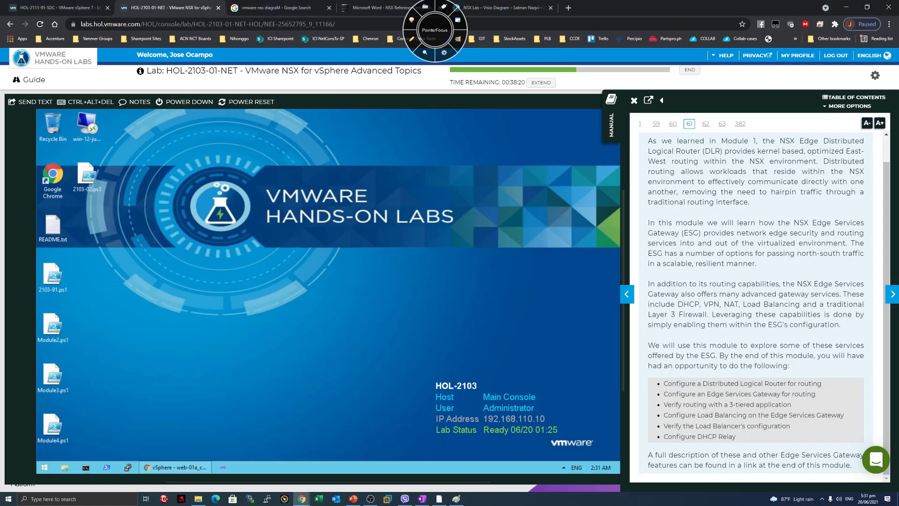
Read the overview's ESG service list: VPN, Load Balancing and firewall.
double_click(710, 304)
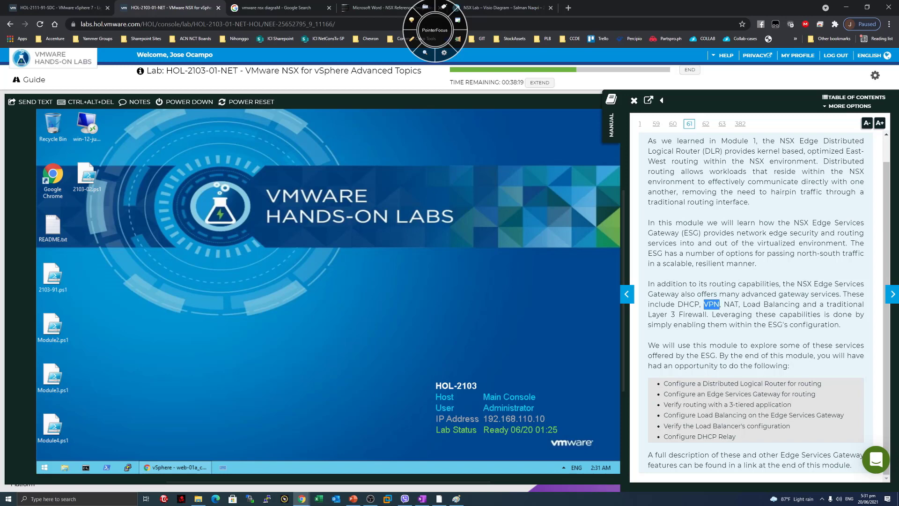
click(699, 304)
drag(746, 304, 769, 304)
click(769, 304)
drag(660, 315, 780, 315)
middle_click(716, 315)
click(720, 339)
Read the sentences on enabling services and the module's ESG goals.
drag(667, 325, 716, 325)
click(714, 334)
drag(659, 346, 732, 348)
click(653, 345)
drag(700, 356, 790, 366)
click(716, 357)
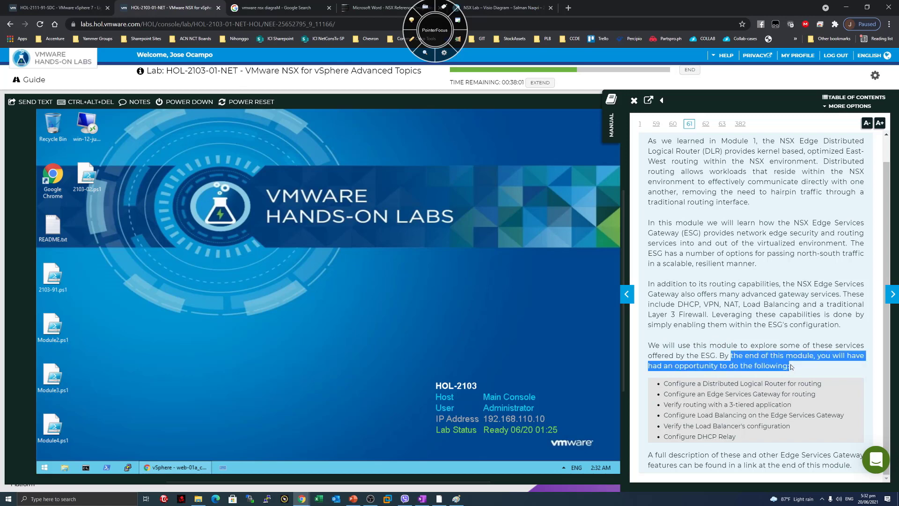
click(726, 358)
Review the six module objectives and advance to the Edge Services notice page, page 62.
drag(684, 383, 748, 439)
click(752, 440)
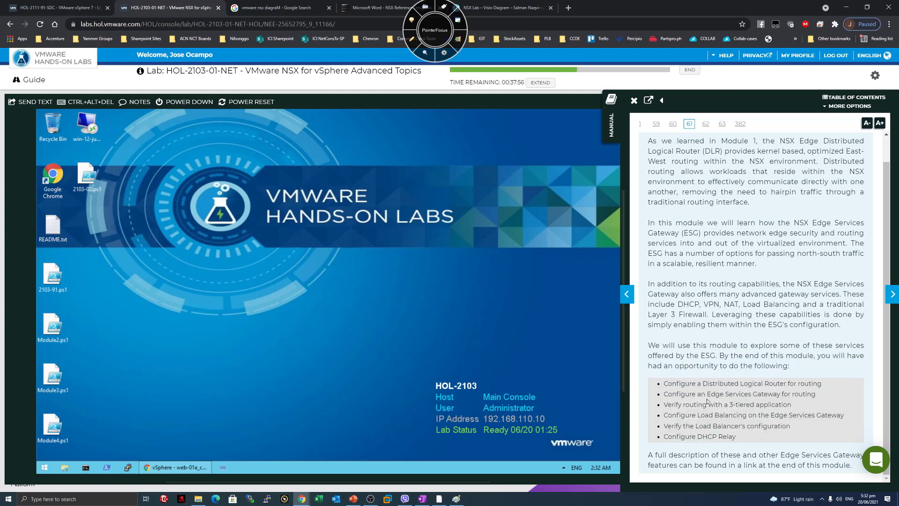
drag(695, 383, 803, 431)
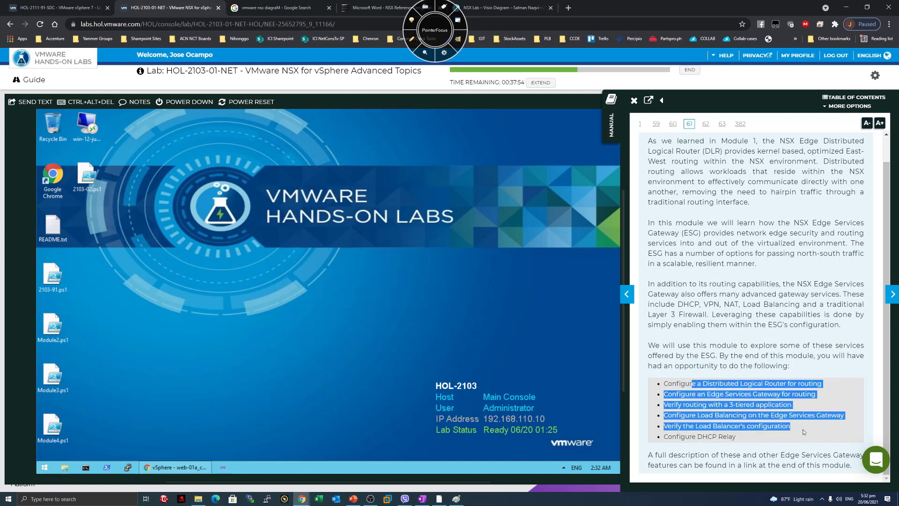
click(877, 302)
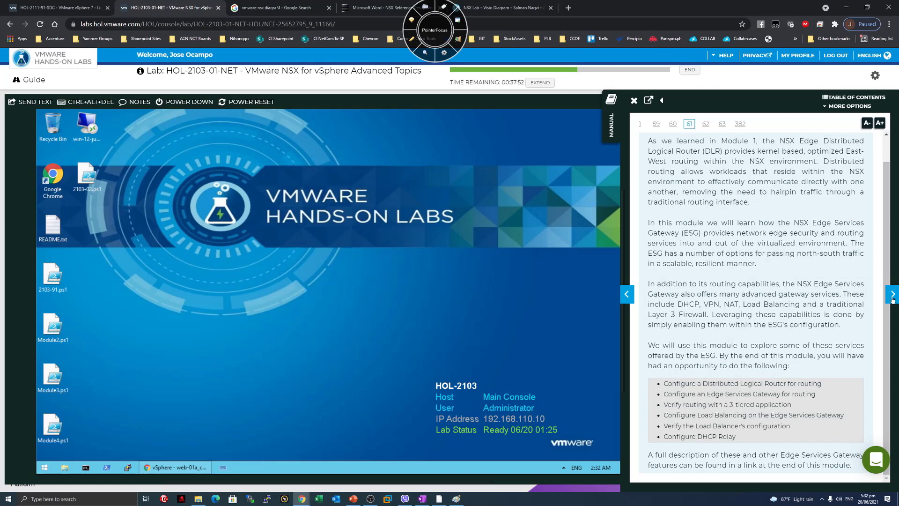
click(892, 298)
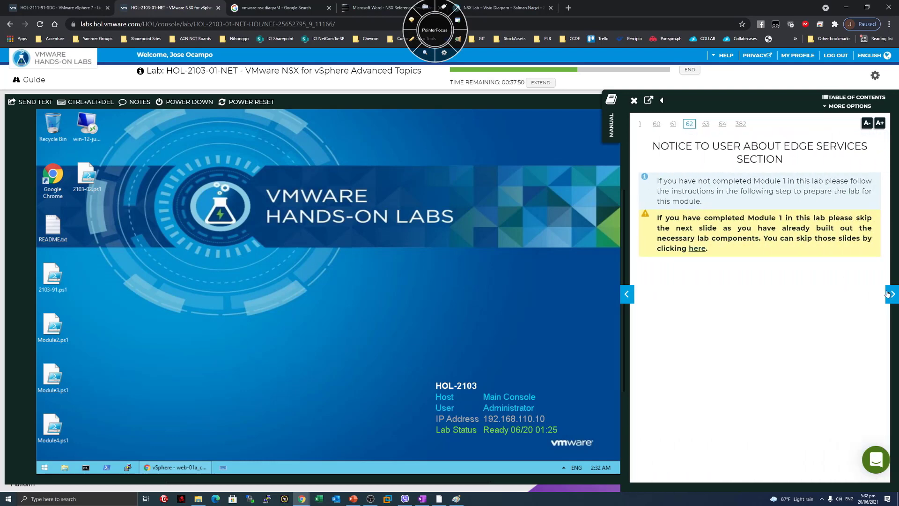
Step through manual pages 62–64: the notice, script instructions and dynamic routing pages.
click(891, 298)
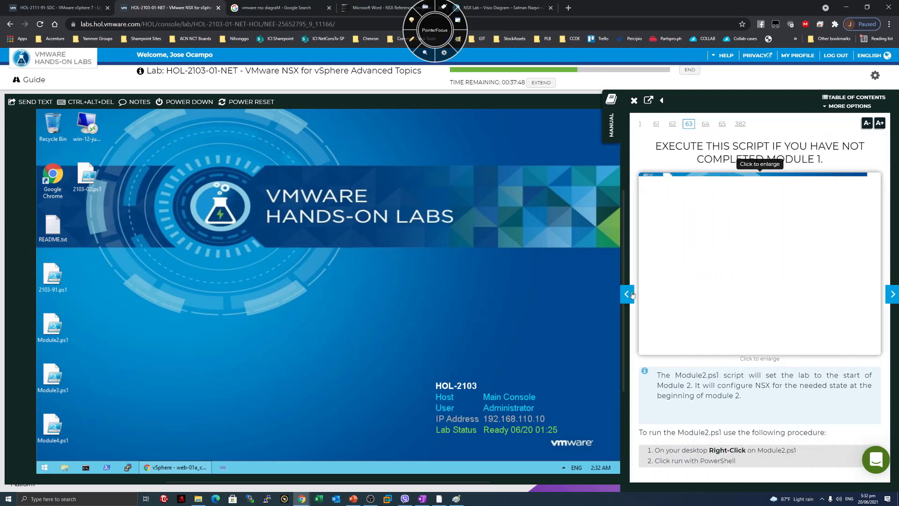
click(628, 294)
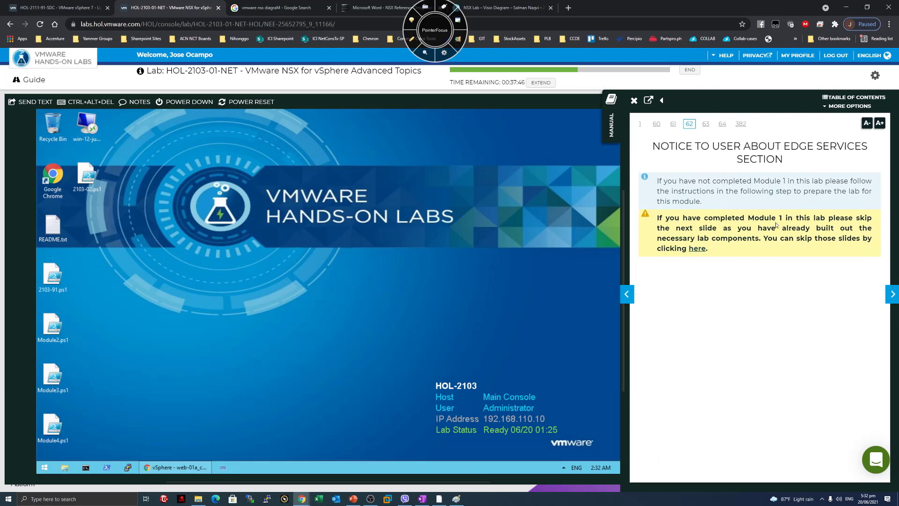
click(891, 295)
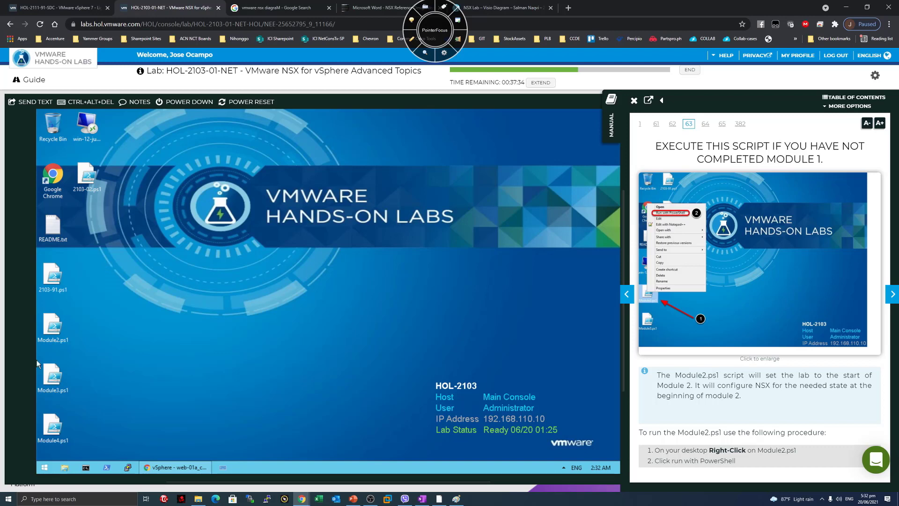
click(892, 294)
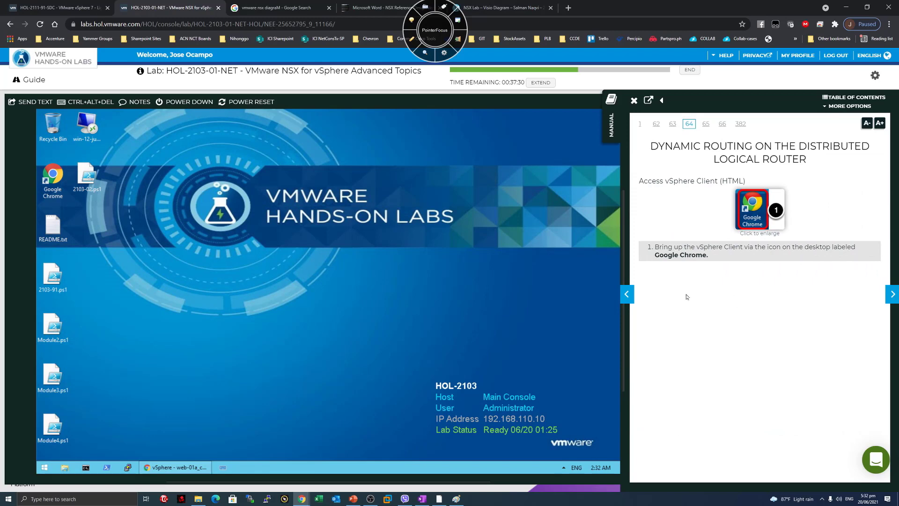
Reach page 65, Login to the vSphere Client, and enlarge its login screenshot.
drag(650, 147, 672, 149)
click(816, 166)
click(690, 149)
click(869, 202)
click(891, 300)
click(868, 304)
click(868, 304)
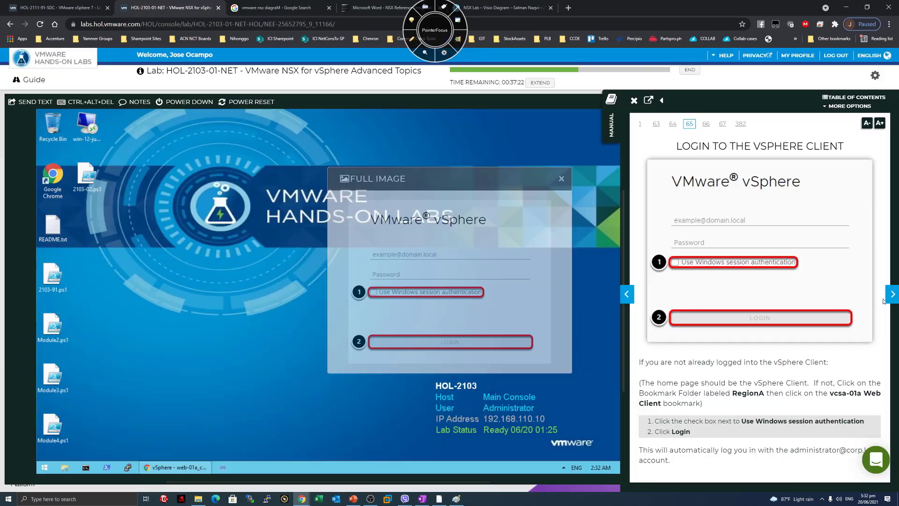
Reach page 66, sketch red pen arrows around the console's LABS logo, then clear them with F11.
click(890, 300)
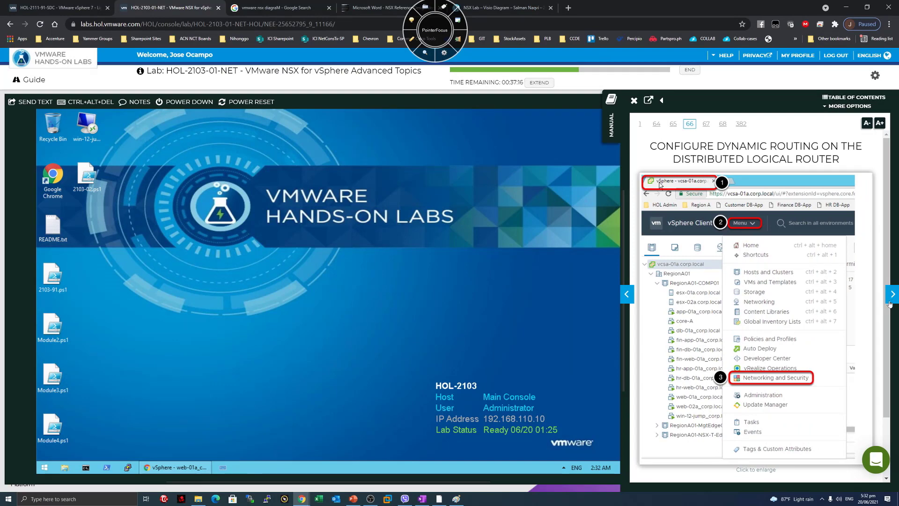
click(411, 40)
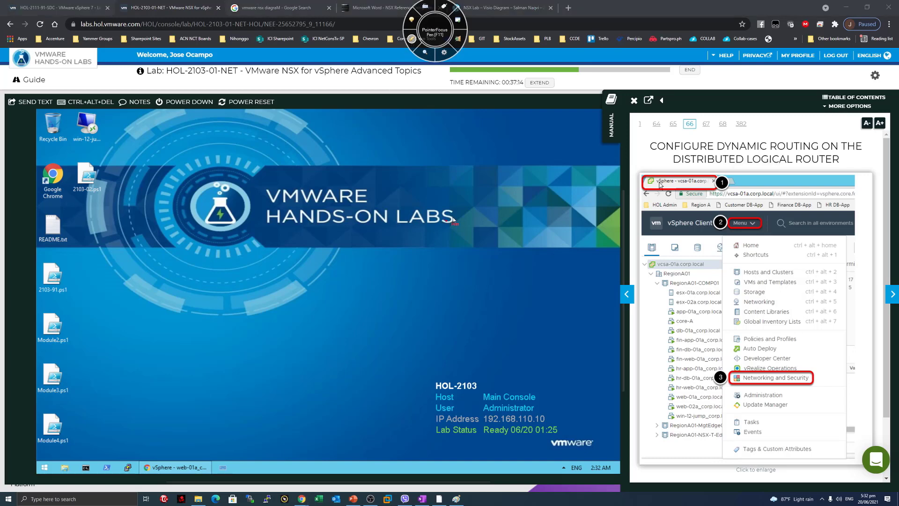
mouse_move(458, 214)
mouse_down()
mouse_move(474, 214)
mouse_move(461, 210)
mouse_up()
mouse_move(430, 253)
mouse_down()
mouse_move(424, 295)
mouse_move(508, 289)
mouse_up()
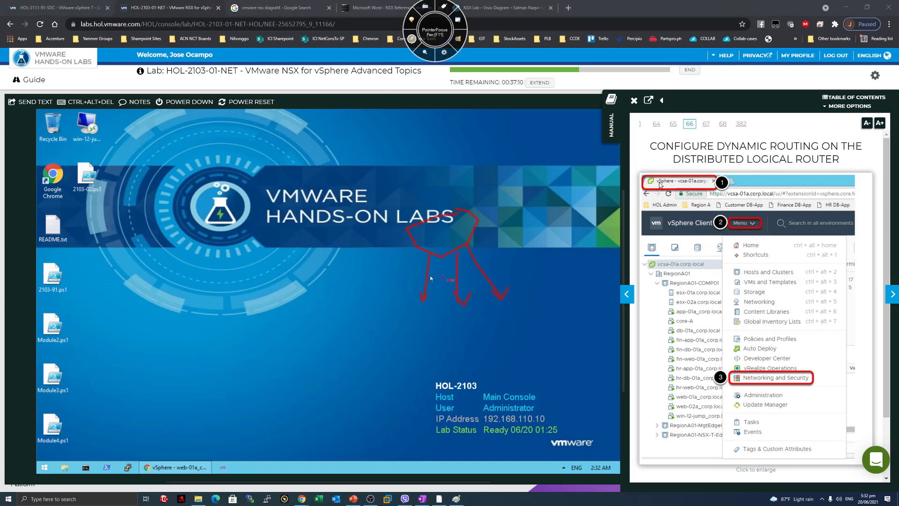
drag(376, 272, 389, 290)
drag(452, 317, 443, 334)
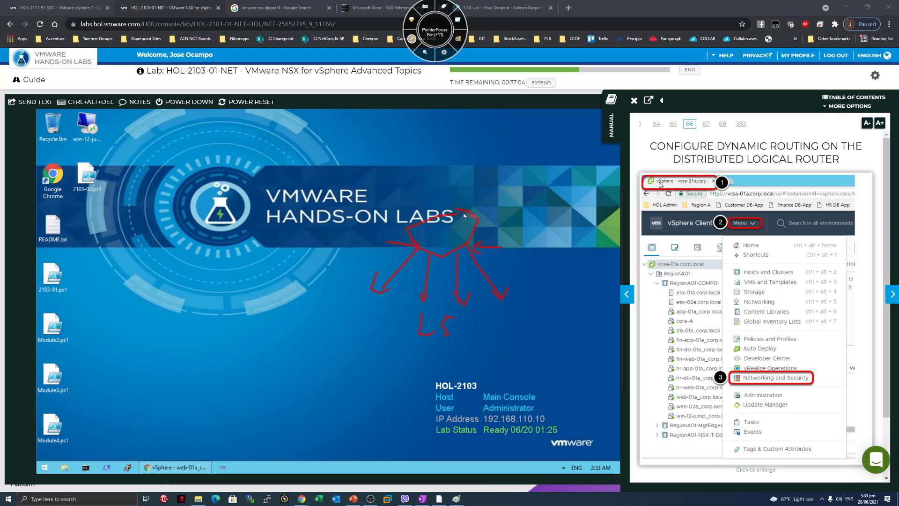
mouse_move(450, 211)
mouse_down()
mouse_move(448, 136)
mouse_move(473, 168)
mouse_up()
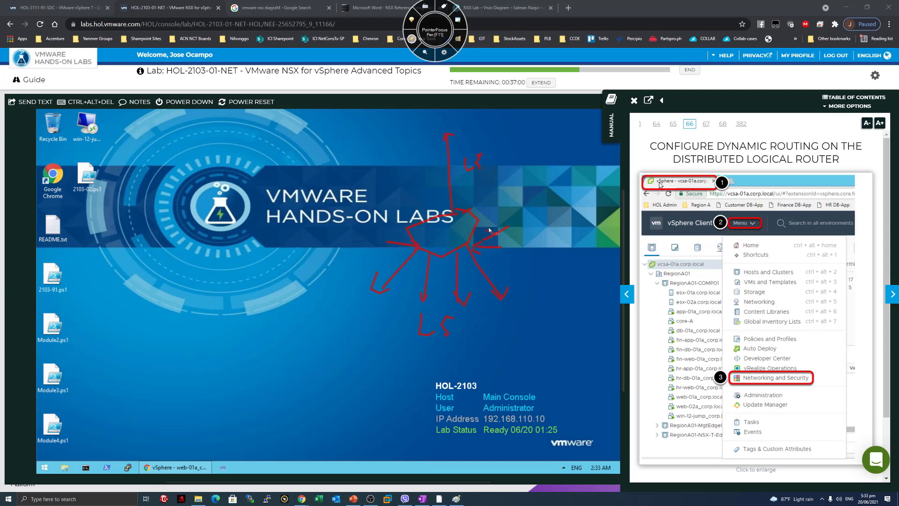
drag(508, 227, 482, 240)
mouse_move(410, 256)
mouse_down()
mouse_move(443, 193)
mouse_move(447, 205)
mouse_up()
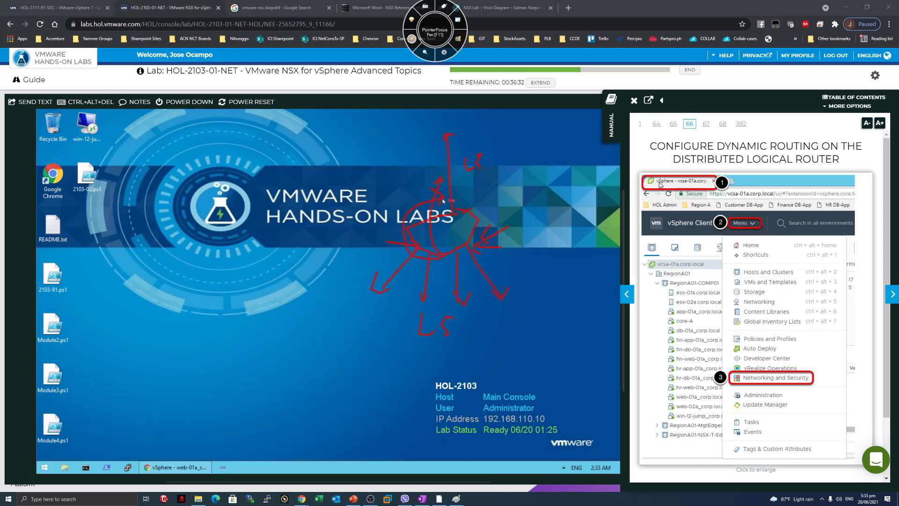
key(F11)
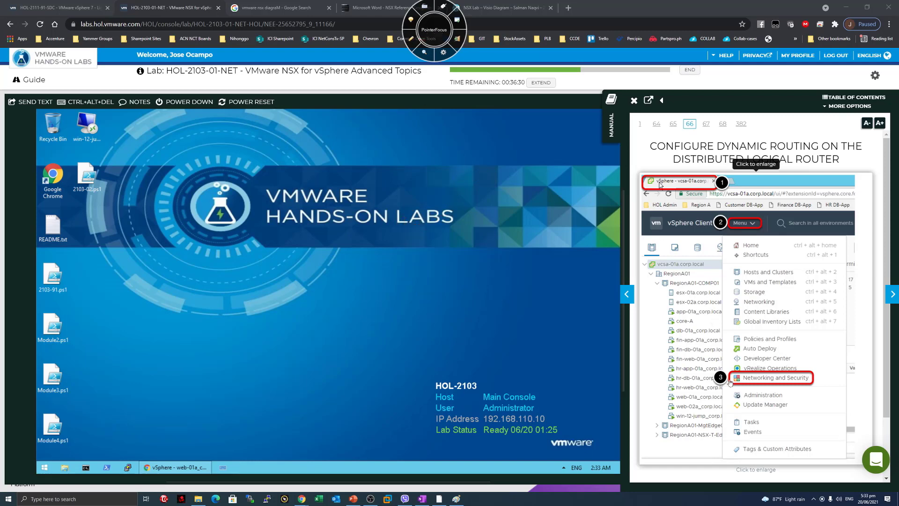
Open Networking and Security from the vSphere Client menu; advance the manual to Navigate to DLR-01.
click(174, 468)
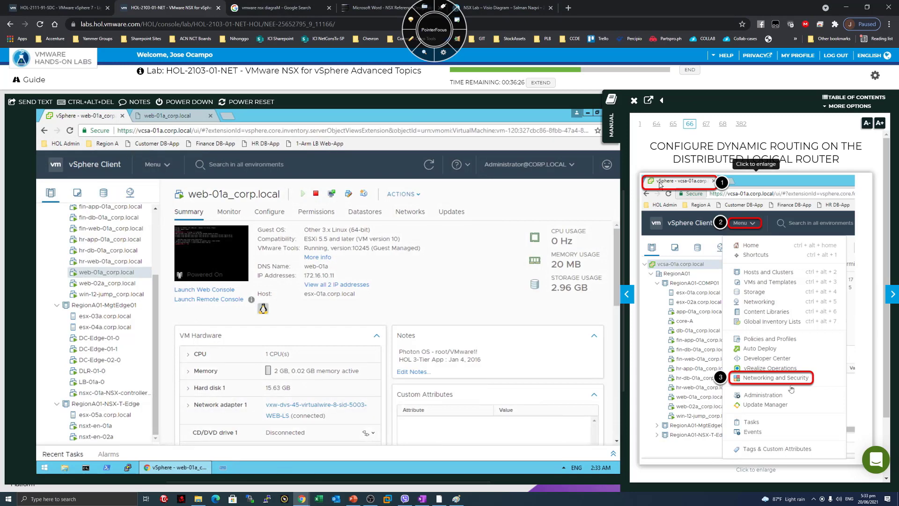
click(164, 165)
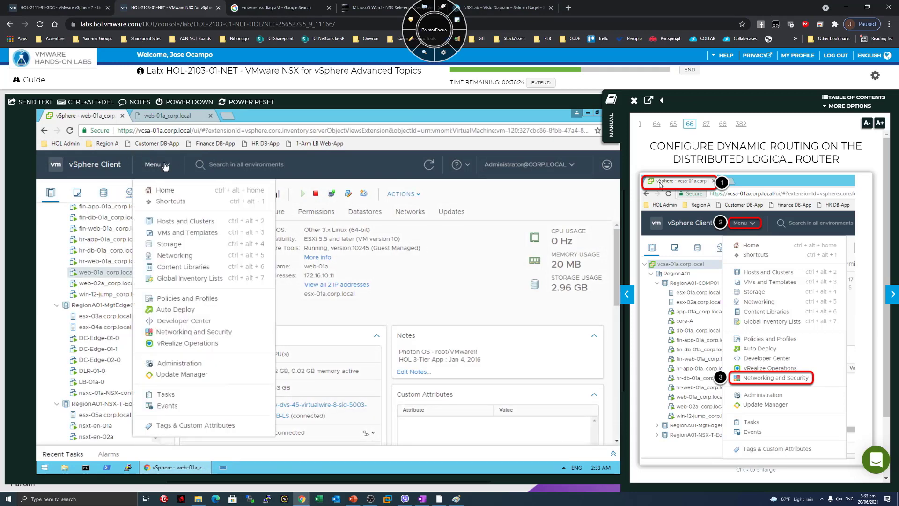
click(185, 332)
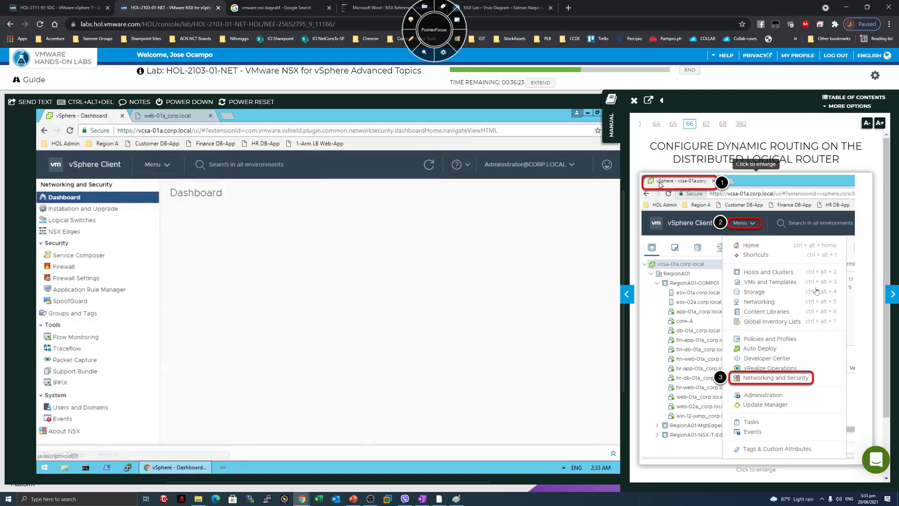
click(892, 294)
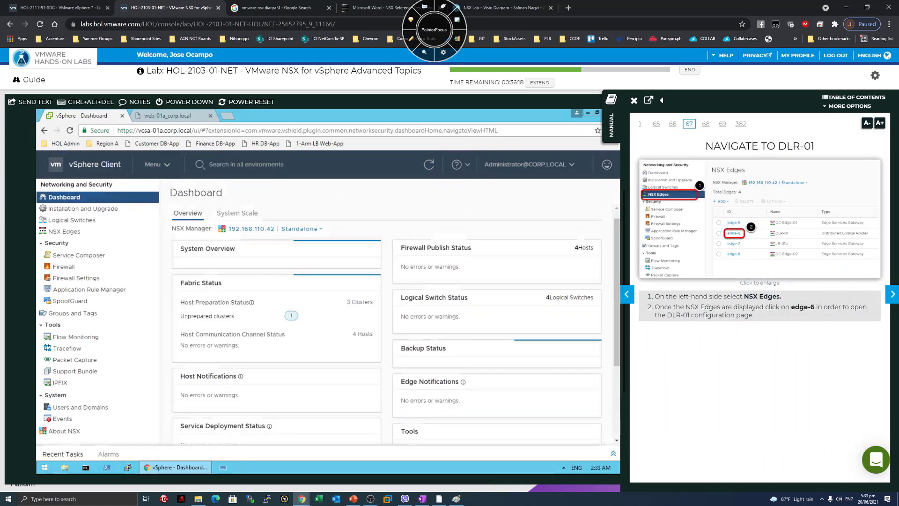
List NSX Edges and check types: edge-6 Distributed Logical Router, edge-5 and edge-7 Edge Services Gateways.
click(72, 232)
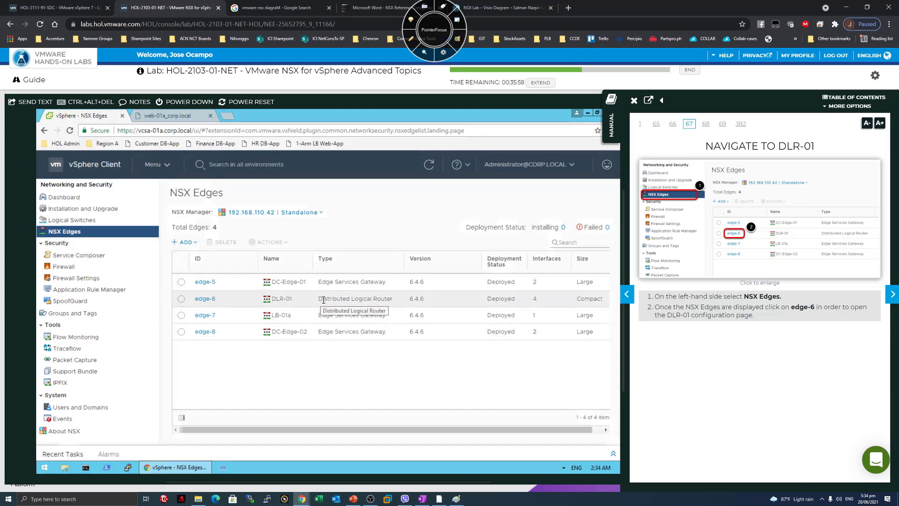
drag(318, 298, 392, 298)
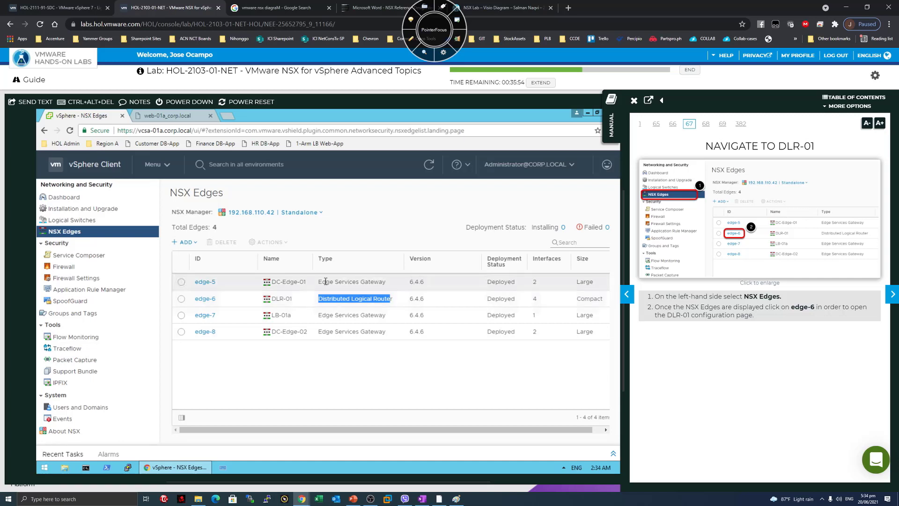
click(344, 283)
drag(377, 278, 384, 279)
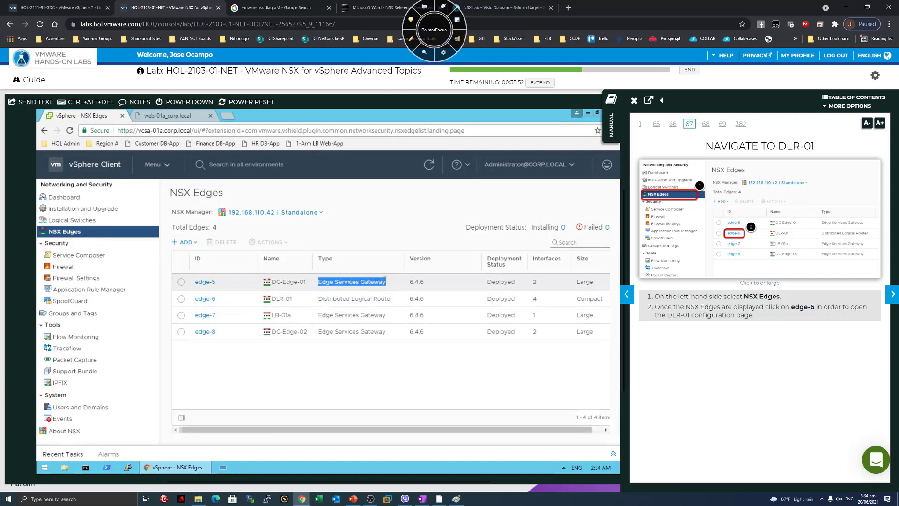
click(386, 281)
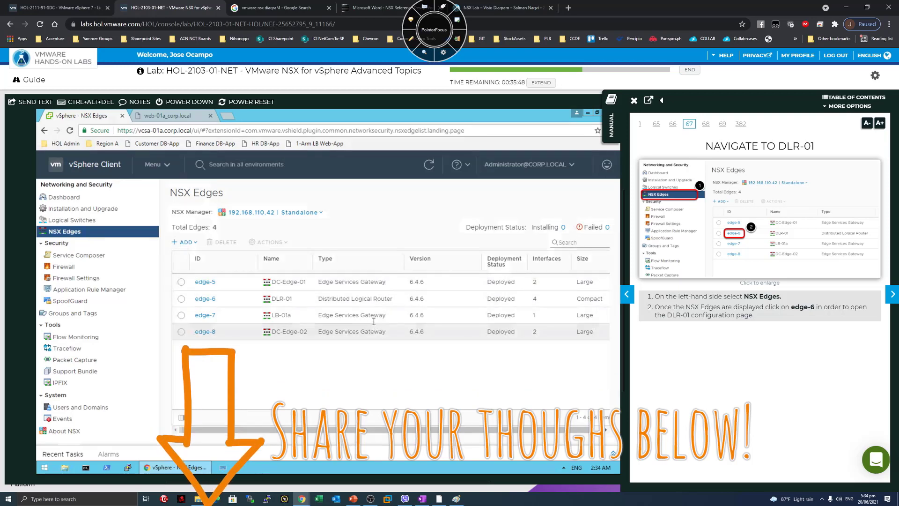
drag(388, 317, 318, 314)
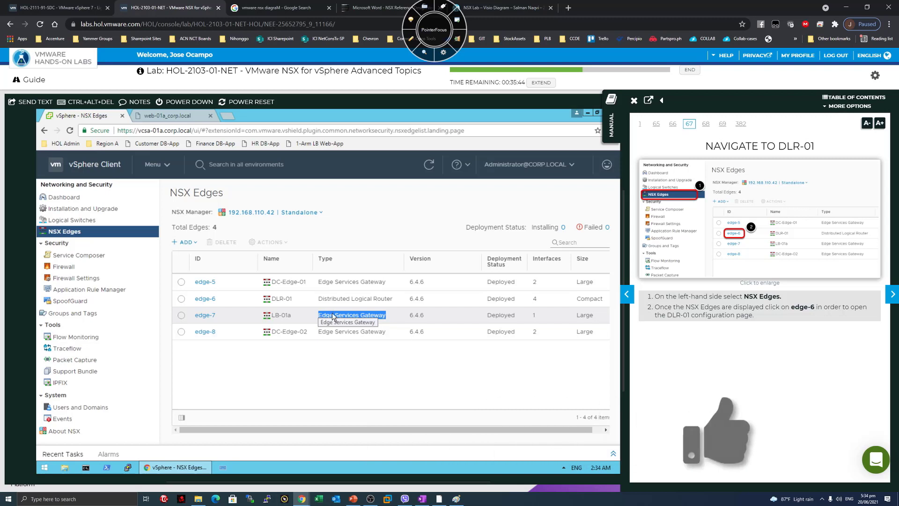
click(333, 313)
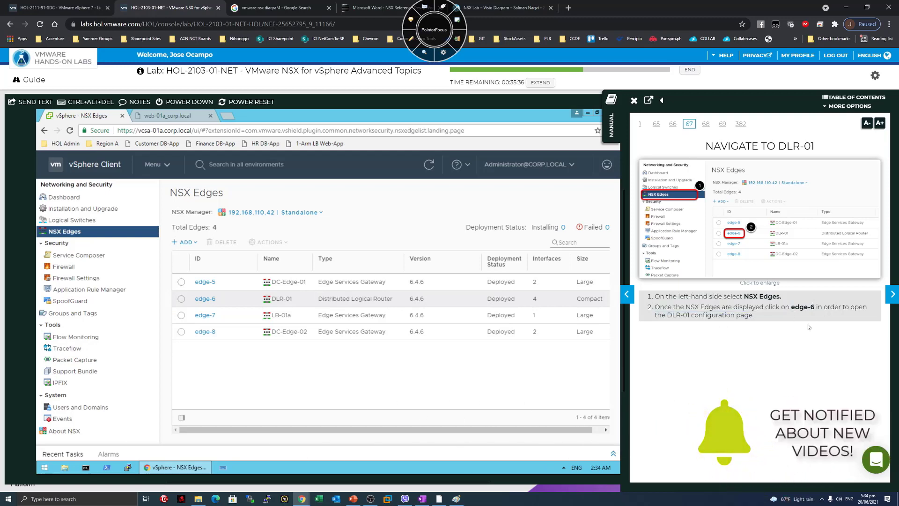
Open edge-6 (DLR-01) routing settings and advance the manual to Enable Routing on the DLR.
click(204, 299)
click(892, 294)
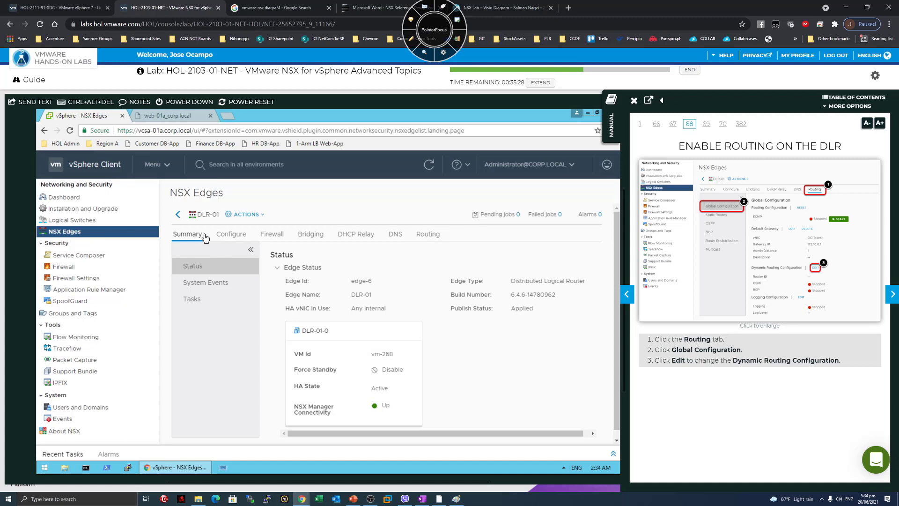
click(431, 236)
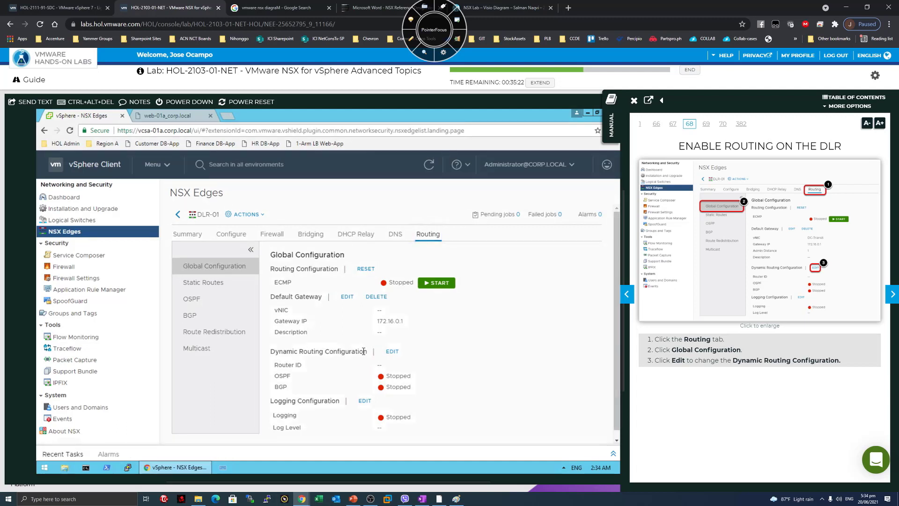
drag(286, 351, 363, 351)
click(284, 377)
Open DLR-01's dynamic routing edit dialog and read the manual's router ID note.
click(389, 352)
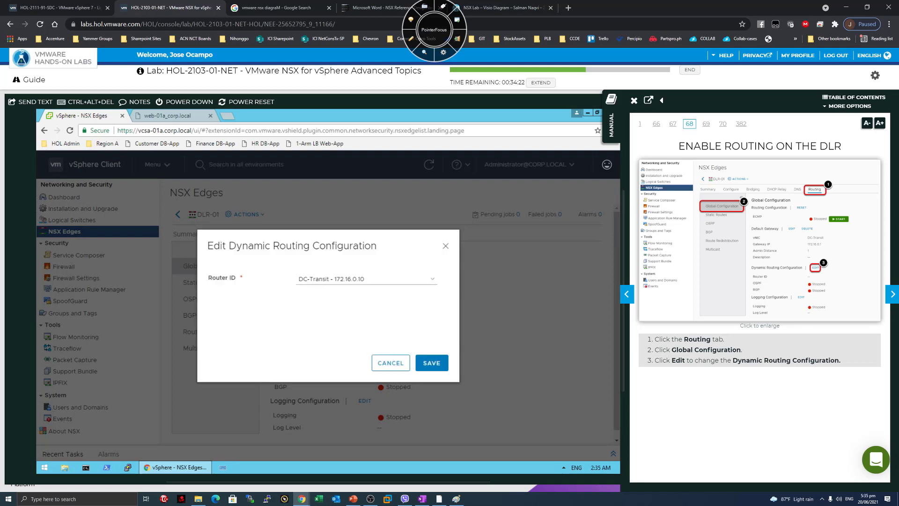
click(892, 294)
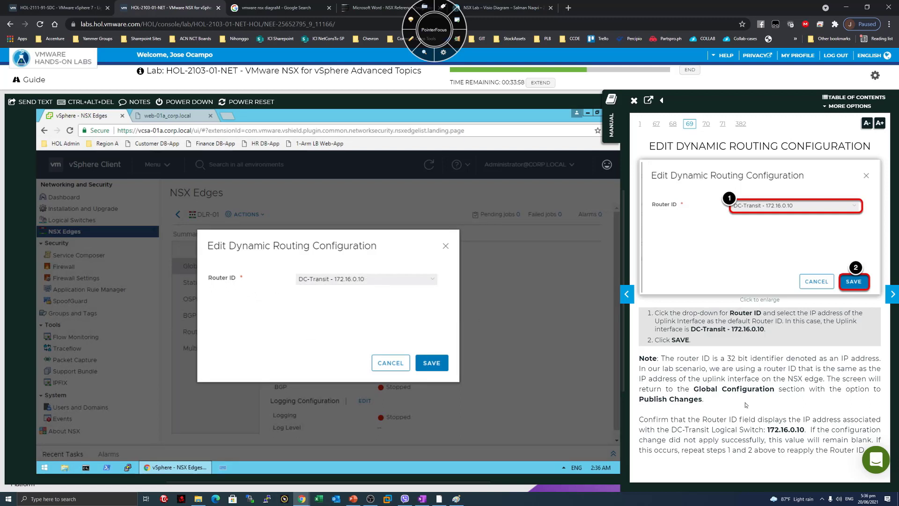
drag(685, 358, 819, 359)
click(820, 359)
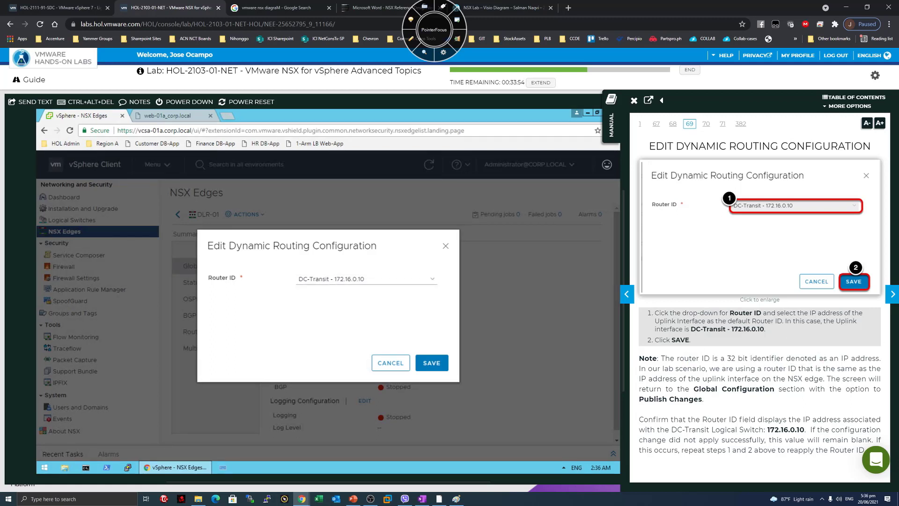
drag(661, 359, 761, 359)
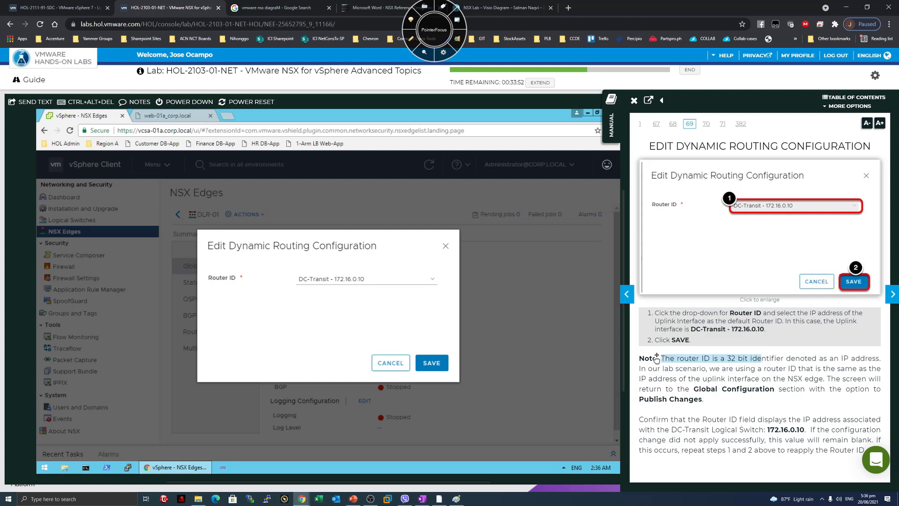
drag(668, 368, 733, 368)
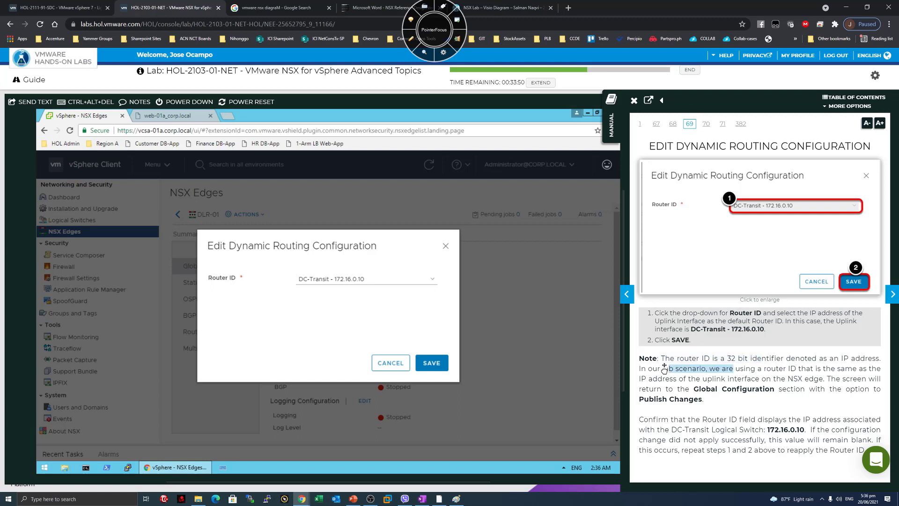
drag(679, 379, 819, 378)
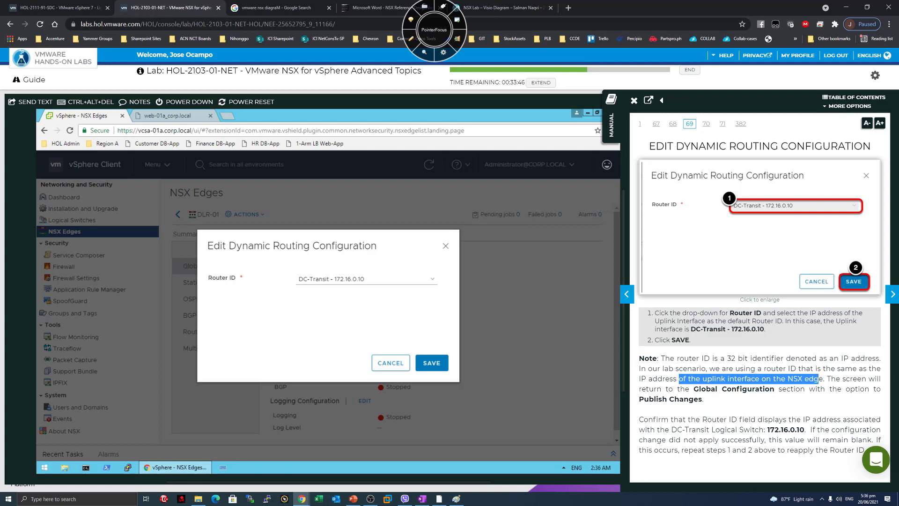
click(815, 376)
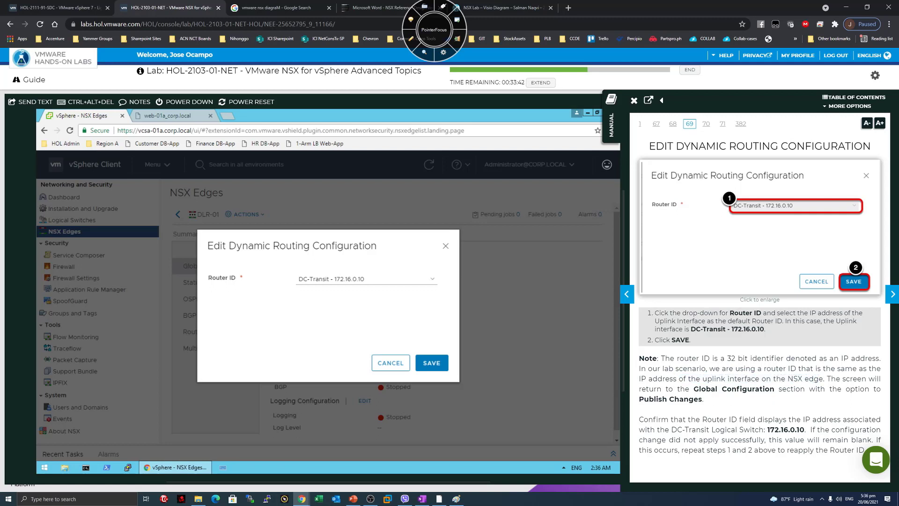
Confirm Router ID DC-Transit - 172.16.0.10 and advance the manual to Publish Changes.
drag(643, 420, 755, 420)
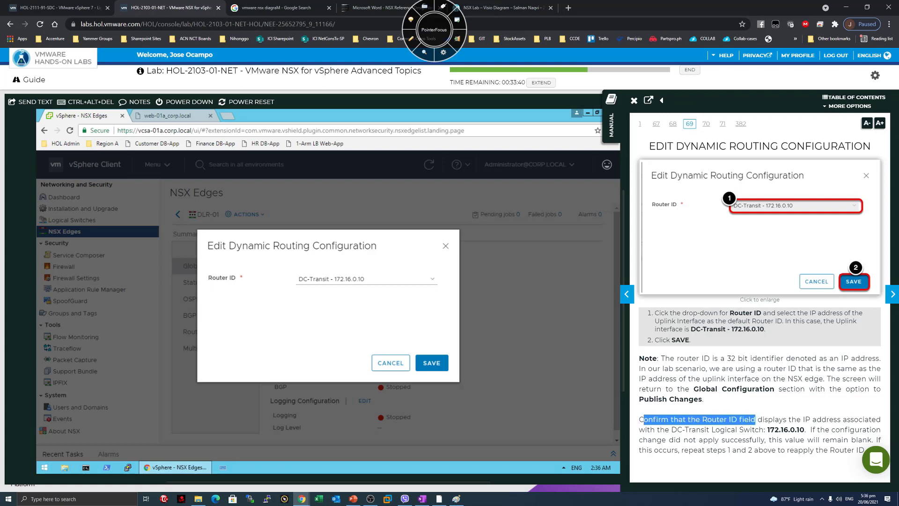
click(756, 420)
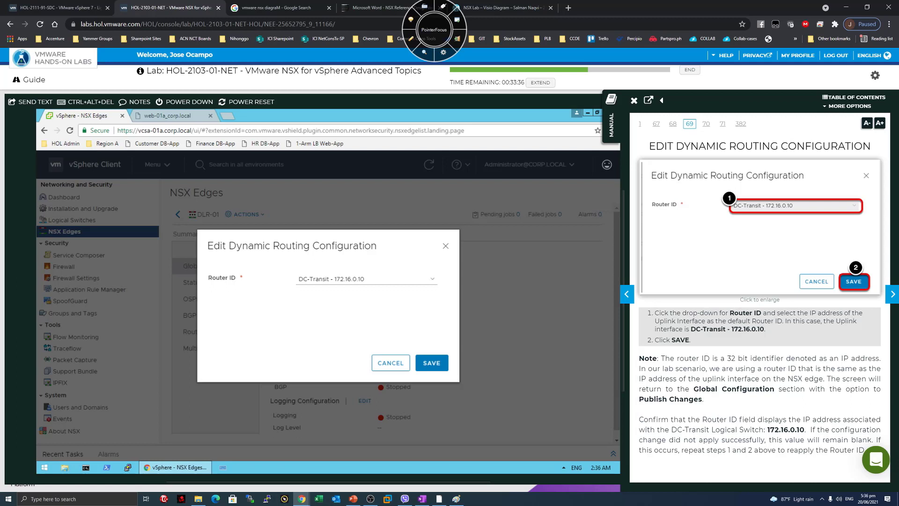
double_click(784, 429)
mouse_move(806, 429)
mouse_down()
mouse_move(880, 440)
mouse_move(804, 438)
mouse_up()
click(698, 447)
click(892, 294)
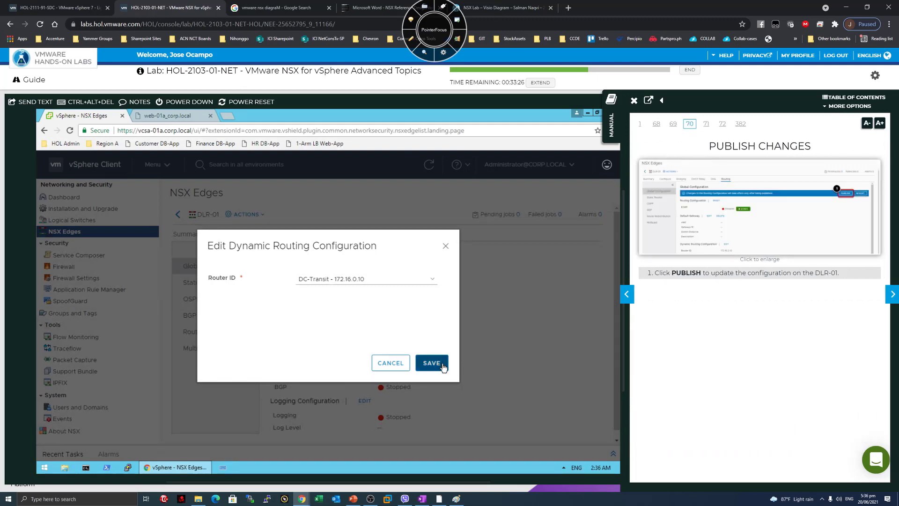
Save and publish DLR-01's router ID 172.16.0.10, check its Summary, then return to Routing.
click(443, 367)
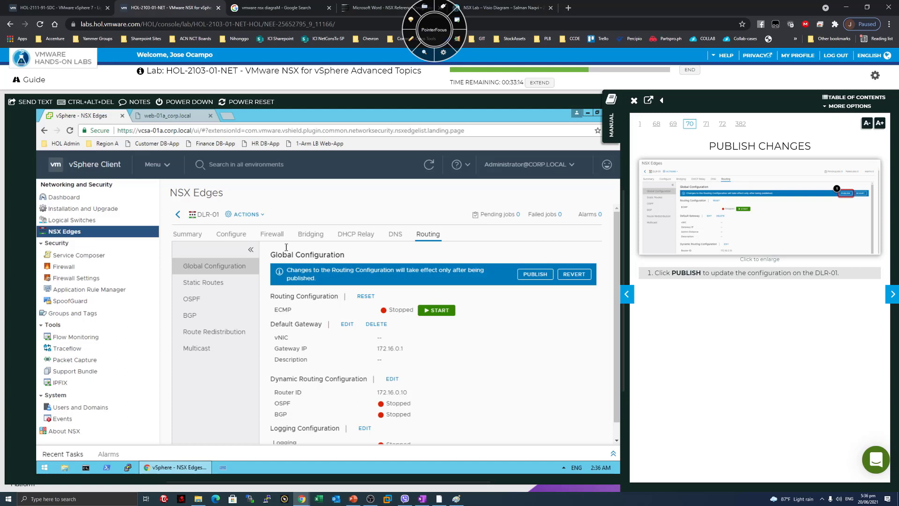
click(536, 275)
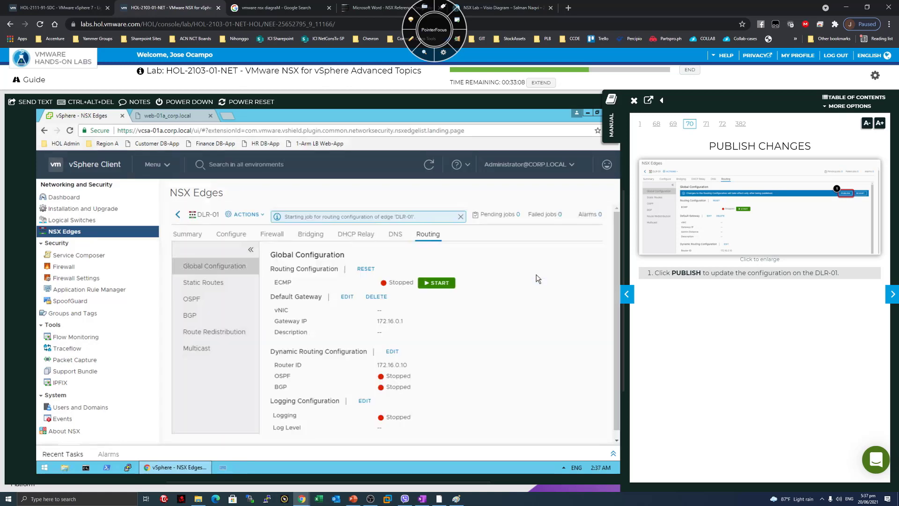
click(883, 294)
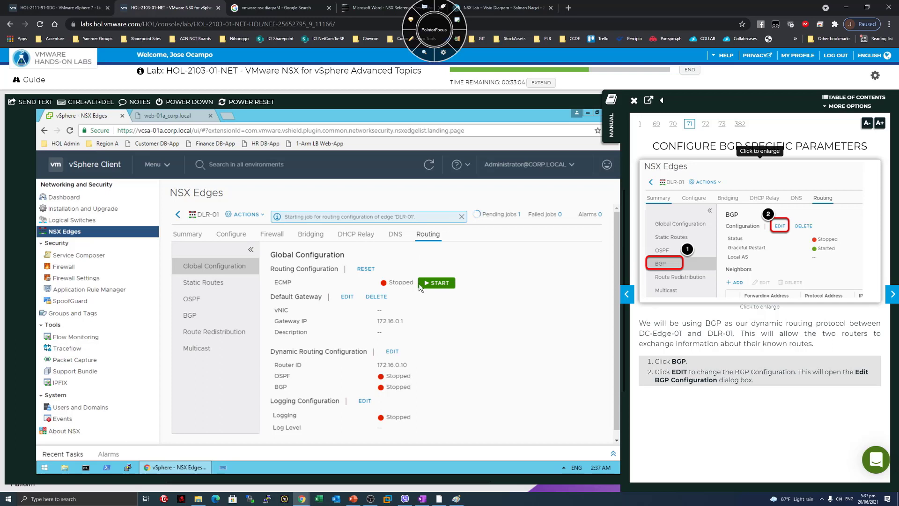
click(191, 234)
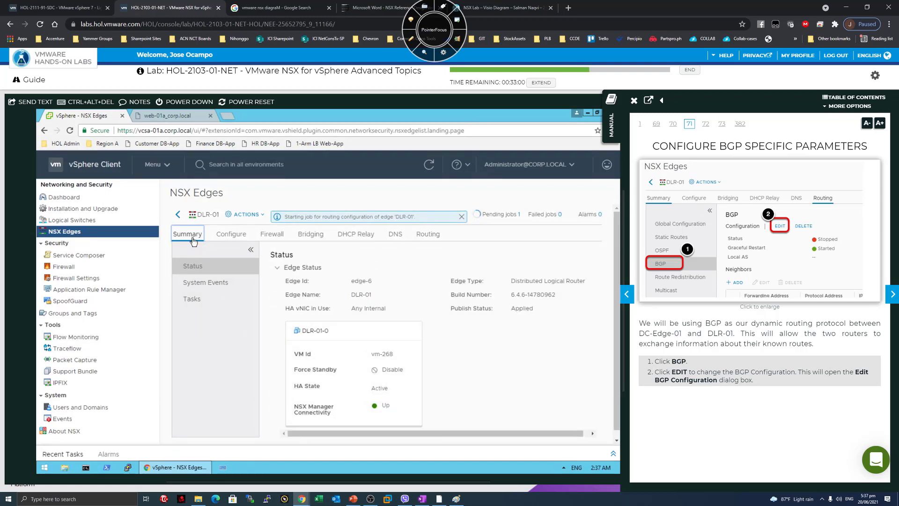
click(427, 235)
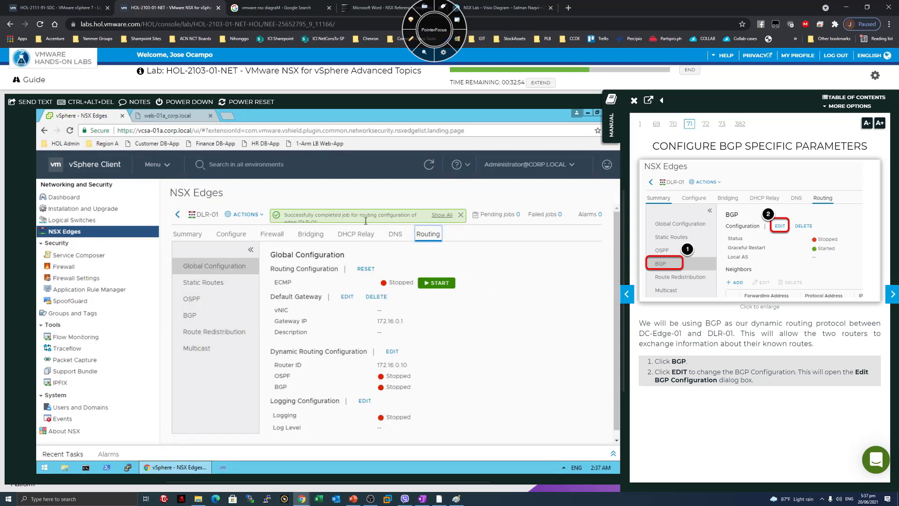
Open DLR-01's BGP page and its Edit BGP Configuration dialog, checking the manual's route-exchange note.
click(190, 318)
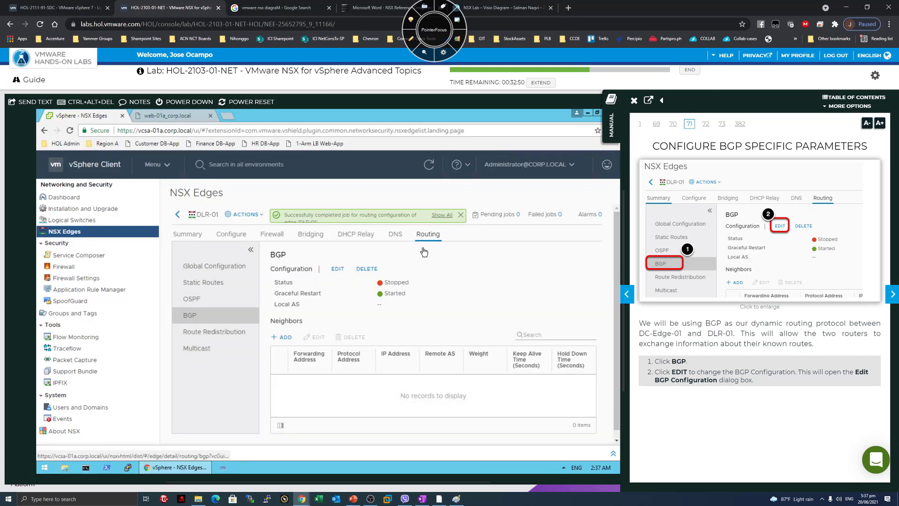
click(338, 269)
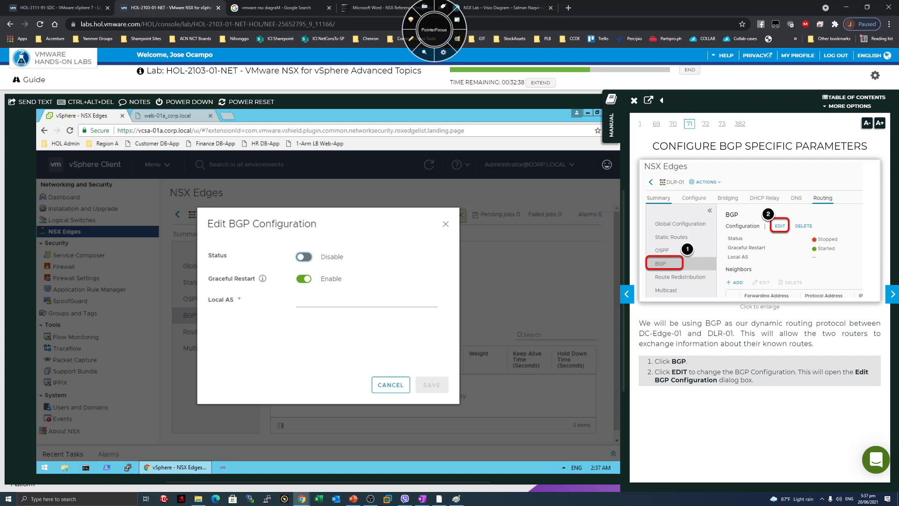
drag(655, 344, 710, 344)
click(818, 349)
click(411, 39)
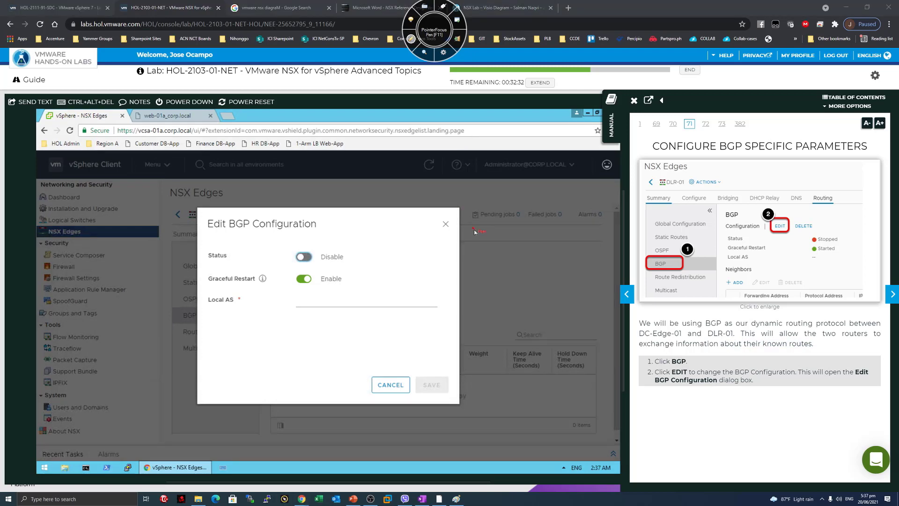
mouse_move(489, 230)
mouse_down()
mouse_move(466, 230)
mouse_move(473, 221)
mouse_up()
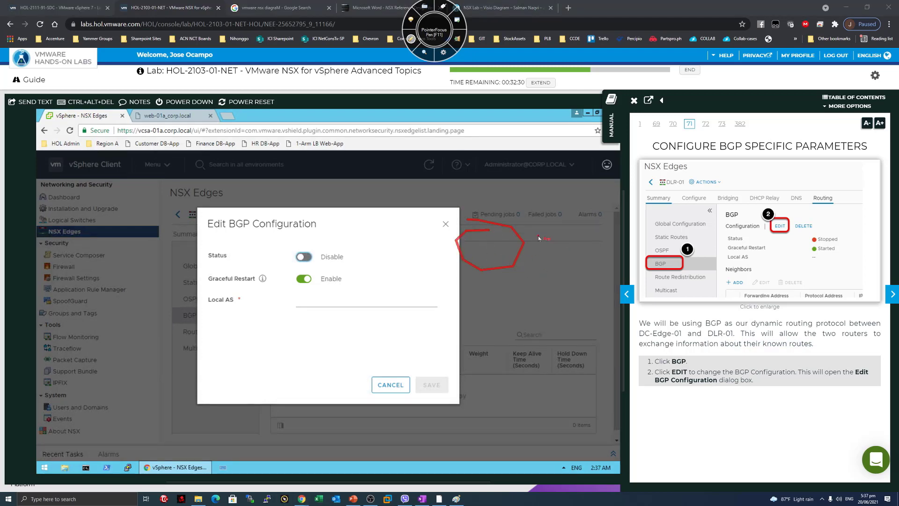
mouse_move(537, 236)
mouse_down()
mouse_move(684, 241)
mouse_move(761, 230)
mouse_move(686, 205)
mouse_move(710, 246)
mouse_move(736, 244)
mouse_move(714, 237)
mouse_move(709, 246)
mouse_up()
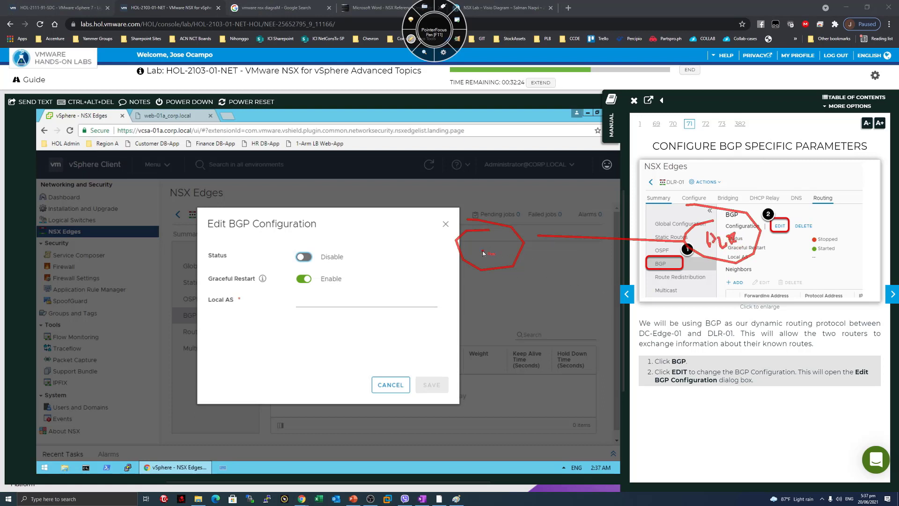
drag(477, 247, 490, 245)
mouse_move(568, 217)
mouse_down()
mouse_move(655, 218)
mouse_move(567, 222)
mouse_up()
mouse_move(591, 191)
mouse_down()
mouse_move(590, 207)
mouse_move(604, 199)
mouse_move(622, 207)
mouse_up()
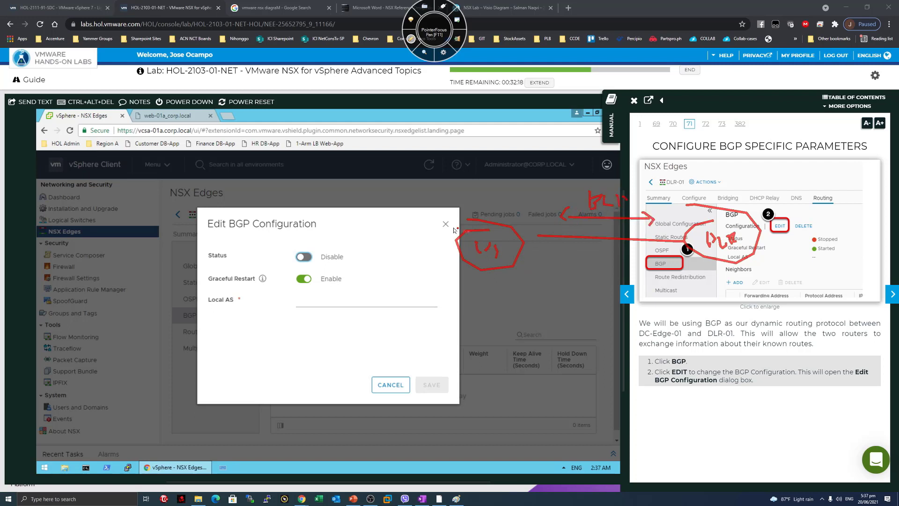
mouse_move(446, 242)
mouse_down()
mouse_move(455, 284)
mouse_move(462, 250)
mouse_up()
mouse_move(767, 238)
mouse_down()
mouse_move(804, 234)
mouse_move(807, 273)
mouse_up()
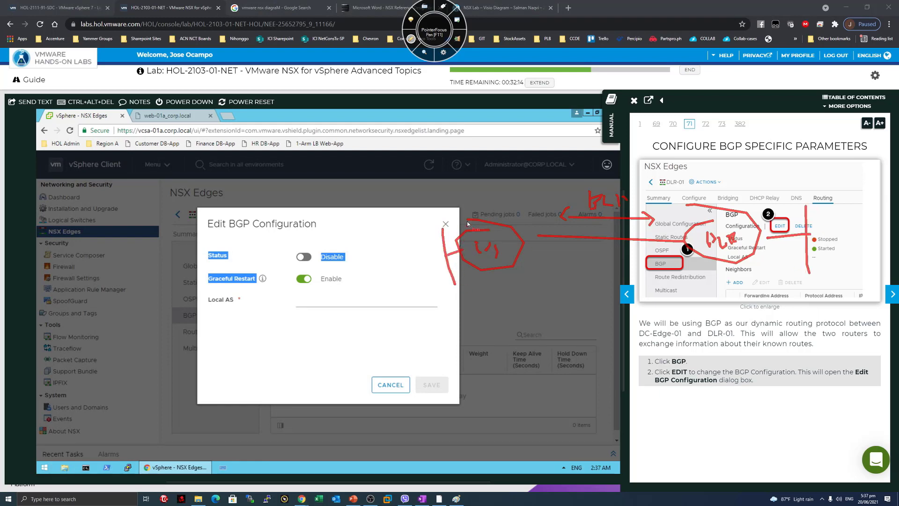
mouse_move(468, 214)
mouse_down()
mouse_move(691, 189)
mouse_move(701, 204)
mouse_move(693, 206)
mouse_up()
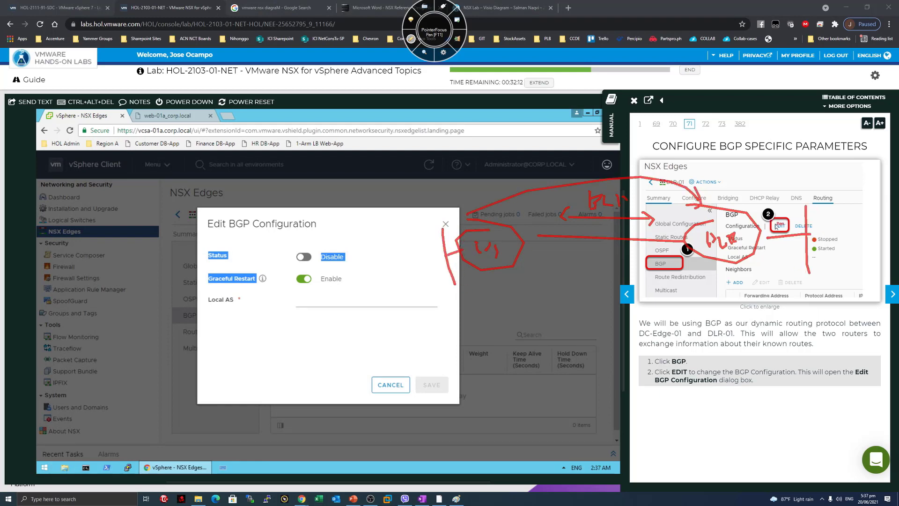
drag(771, 196, 502, 216)
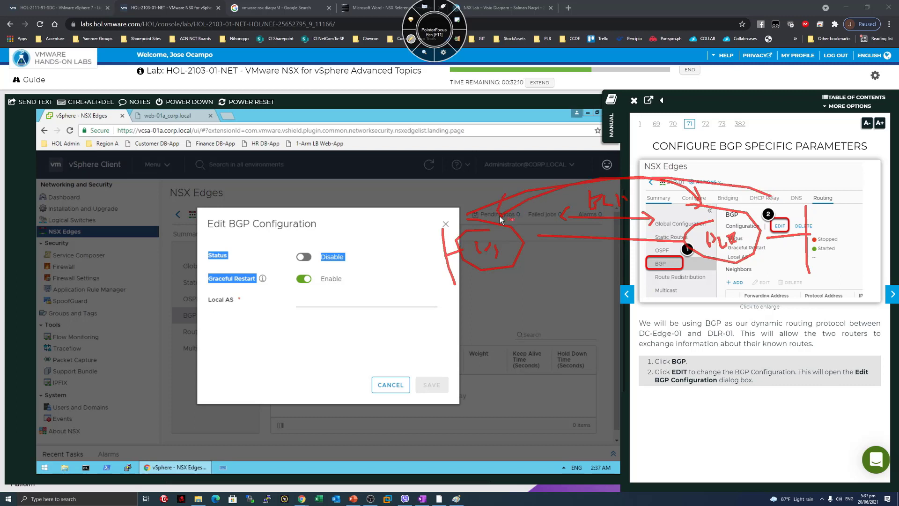
mouse_move(398, 258)
mouse_down()
mouse_move(396, 281)
mouse_move(414, 271)
mouse_move(405, 280)
mouse_up()
mouse_move(417, 259)
mouse_down()
mouse_move(561, 211)
mouse_move(843, 226)
mouse_move(858, 208)
mouse_move(854, 237)
mouse_up()
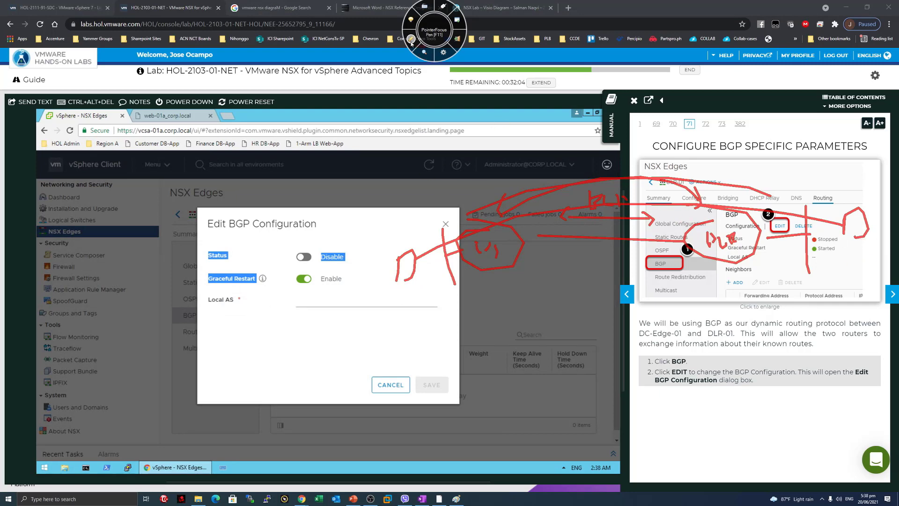
key(F11)
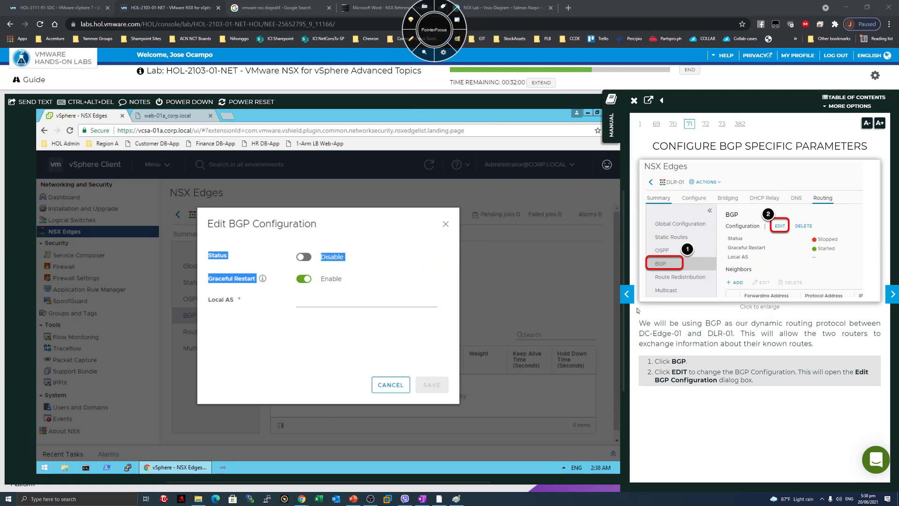
Review step 2 in the manual and advance it to the Enable BGP page (72).
drag(696, 372, 809, 383)
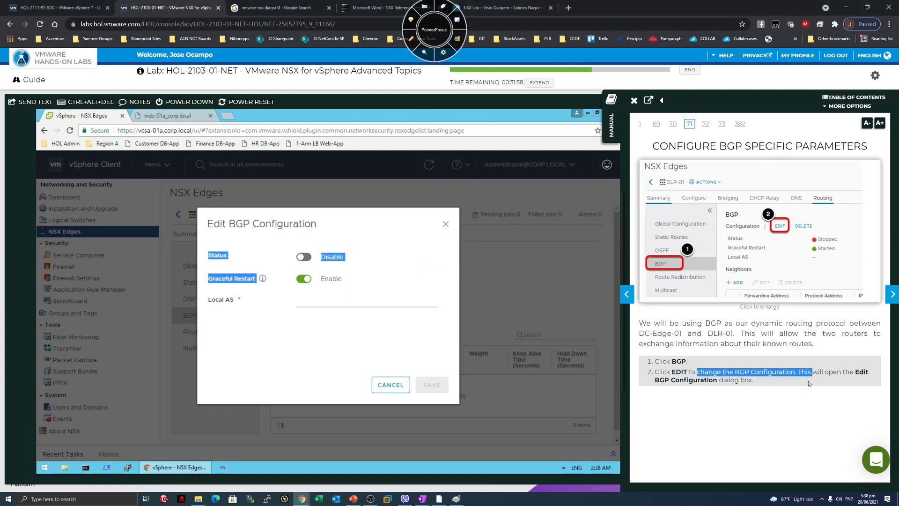
click(809, 383)
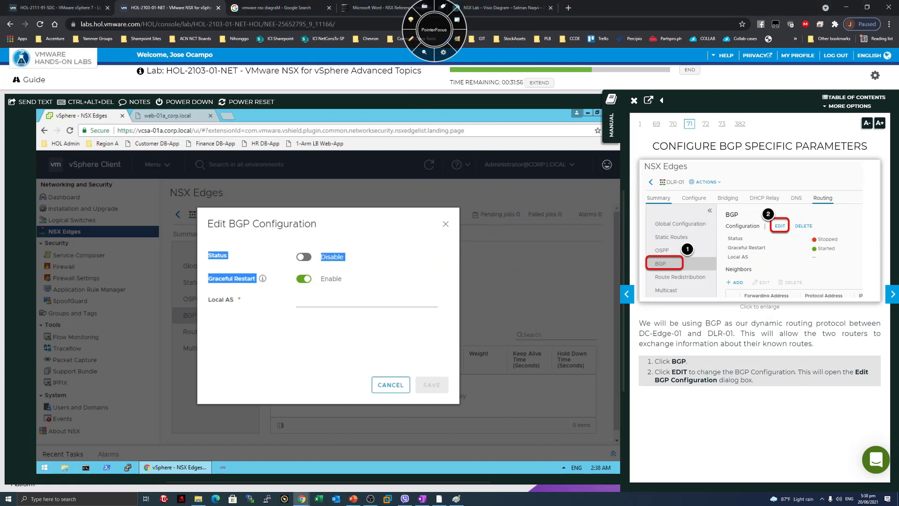
drag(655, 380, 746, 381)
click(745, 380)
click(892, 300)
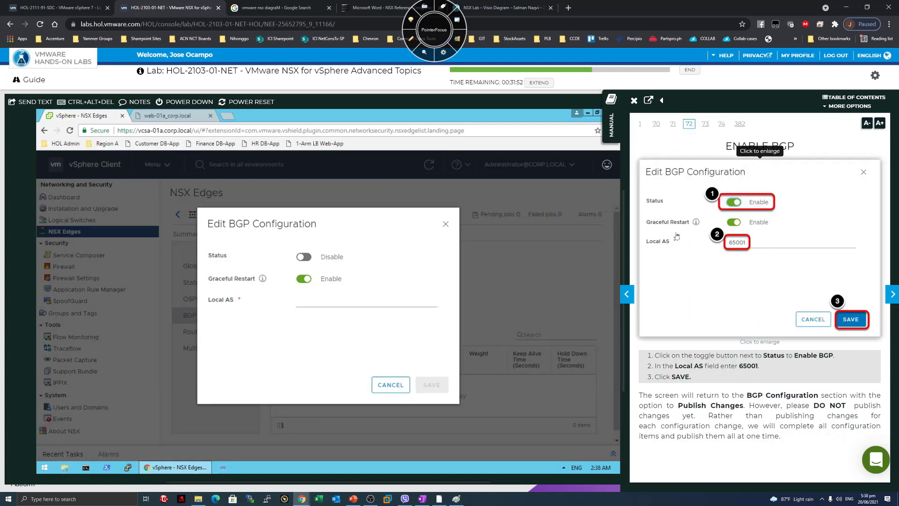
drag(654, 356, 799, 355)
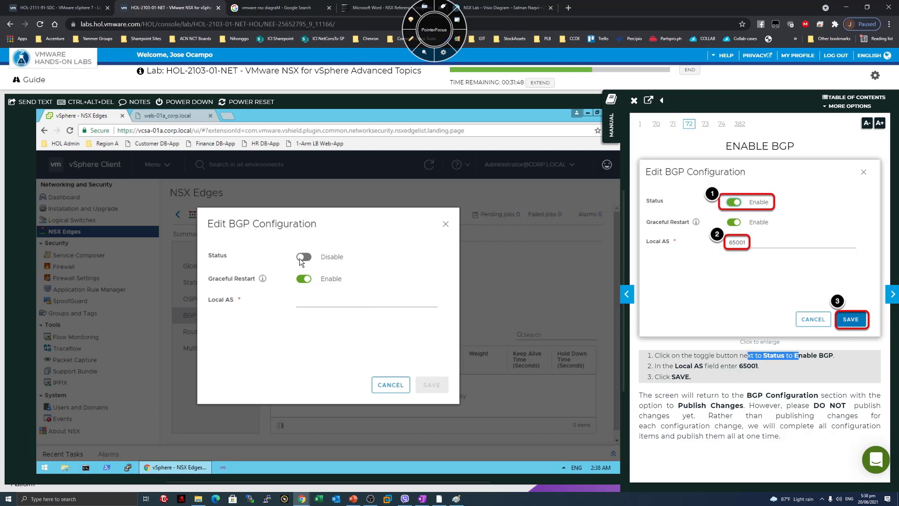
Switch DLR-01's BGP Status to enabled and enter Local AS 65001.
click(303, 257)
click(303, 257)
click(303, 260)
click(326, 303)
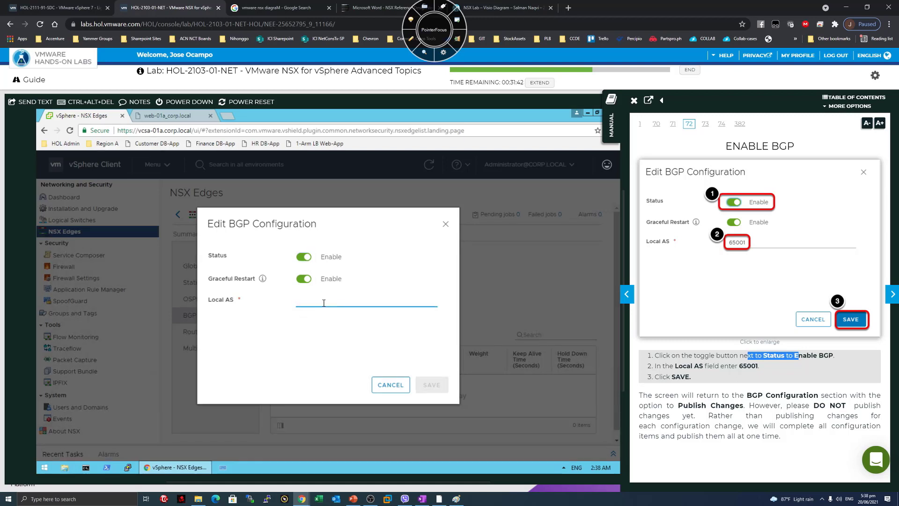
text(65001)
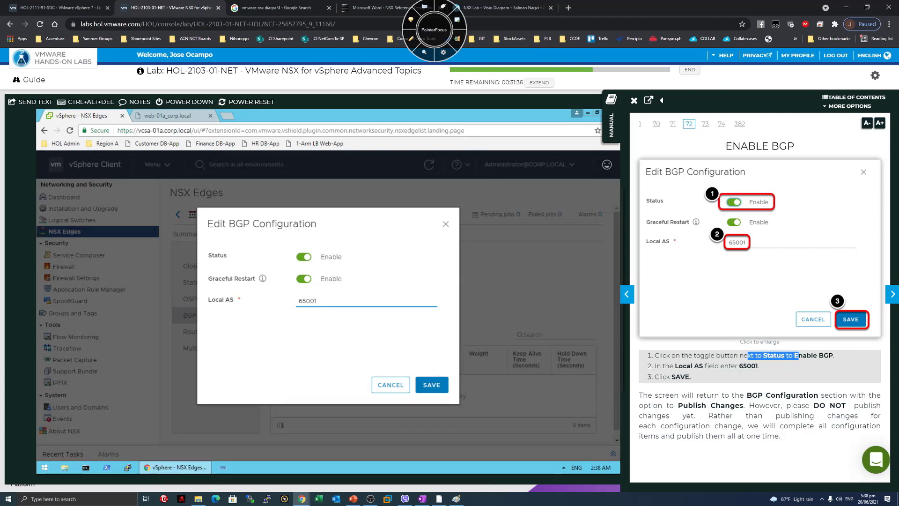
Save BGP enabled with Local AS 65001 and publish it to DLR-01.
click(431, 385)
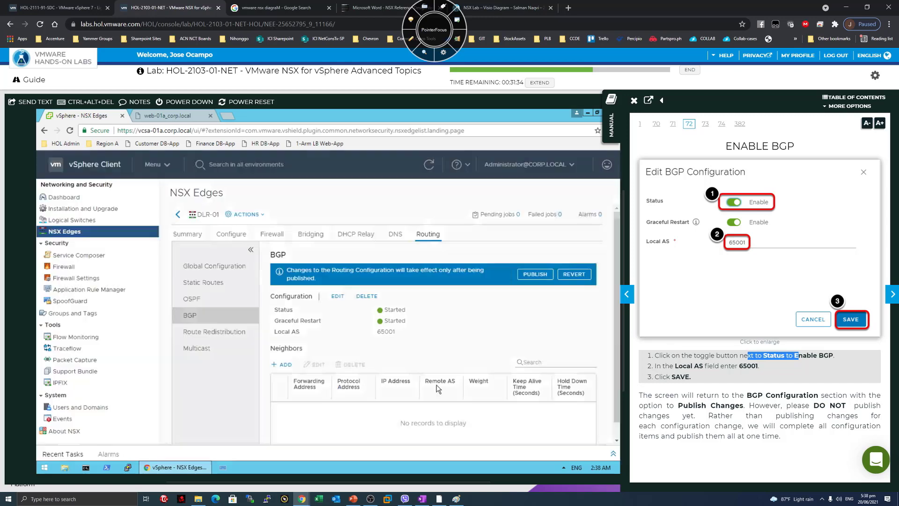
click(532, 276)
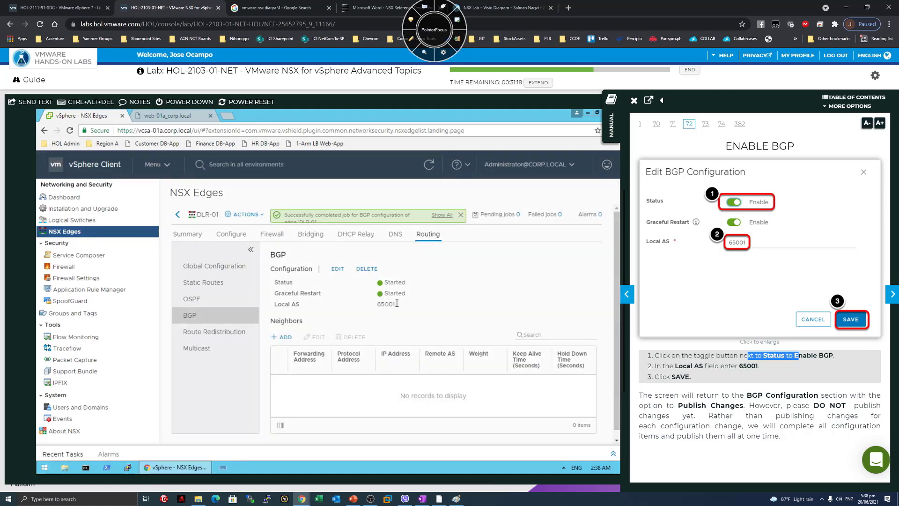
double_click(381, 305)
click(760, 413)
Review the manual's publishing advice, then advance it to the Add BGP Neighbor page (73).
drag(744, 405, 794, 445)
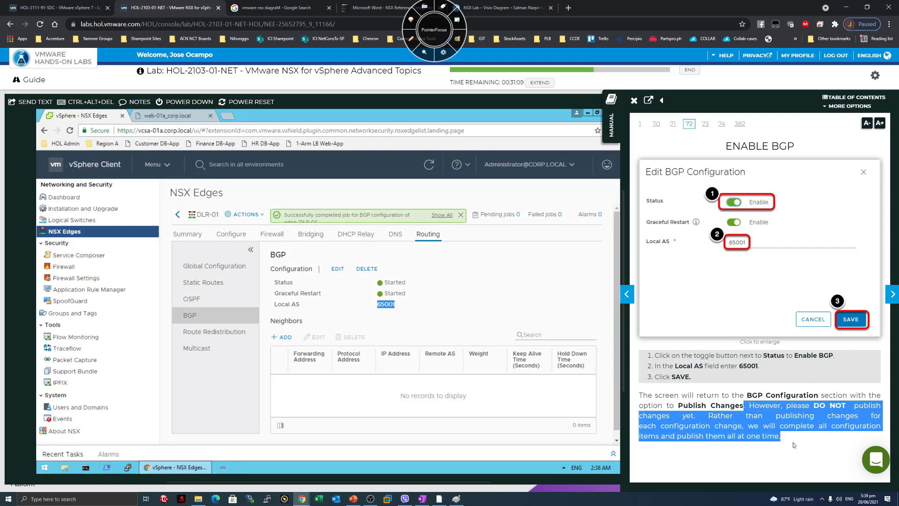
click(769, 433)
drag(744, 405, 733, 415)
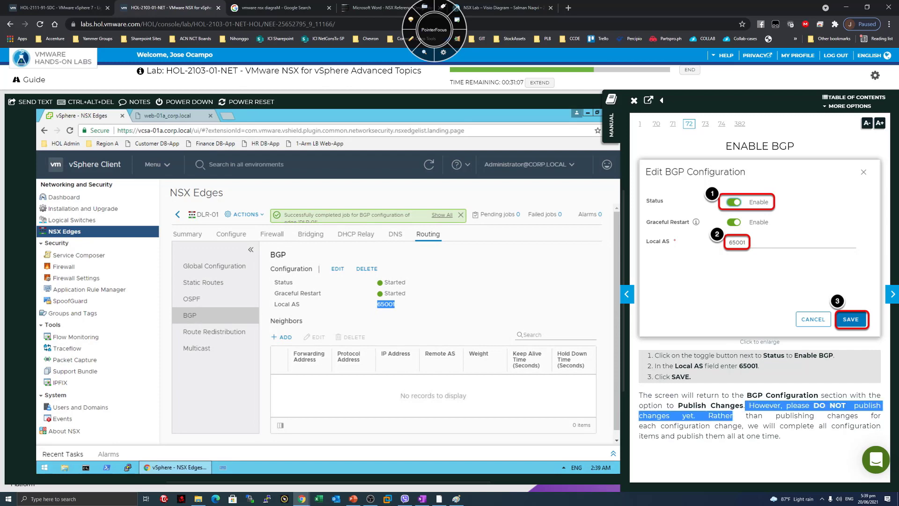
double_click(730, 415)
drag(792, 438, 715, 405)
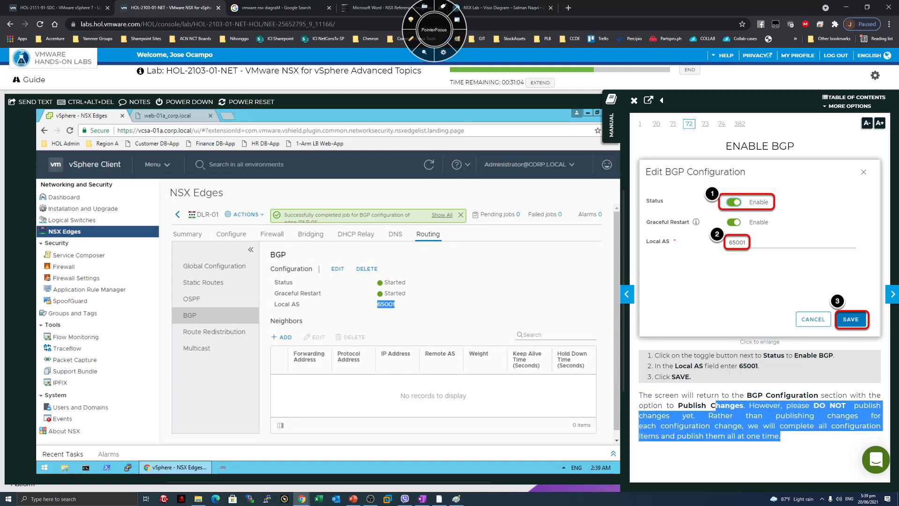
click(475, 391)
click(765, 412)
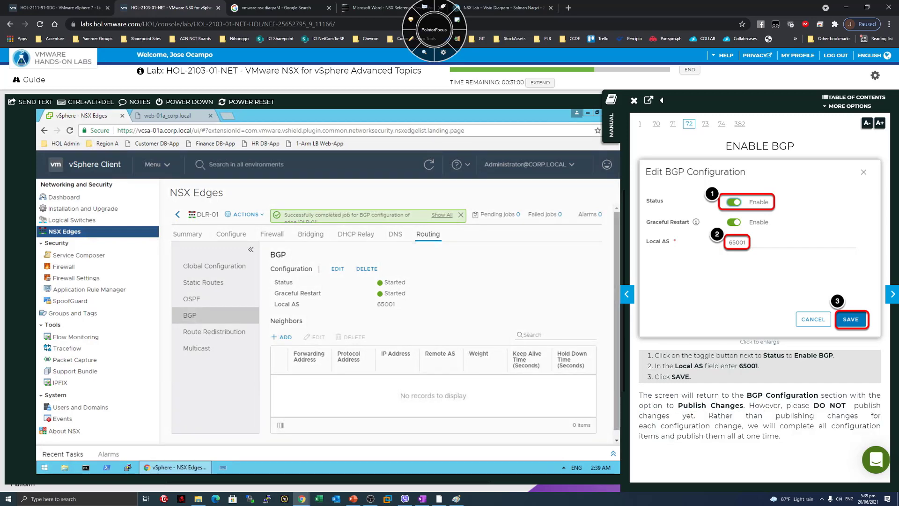
drag(693, 396, 790, 395)
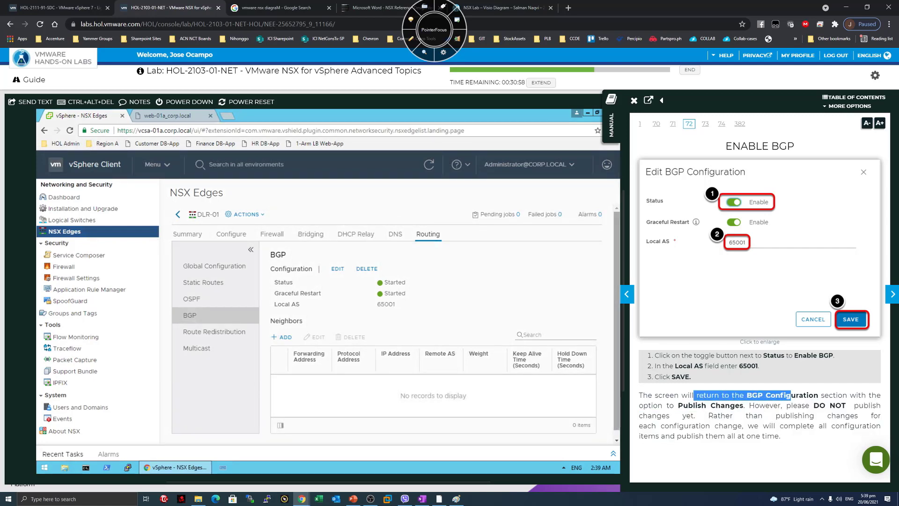
click(745, 406)
drag(669, 406, 769, 405)
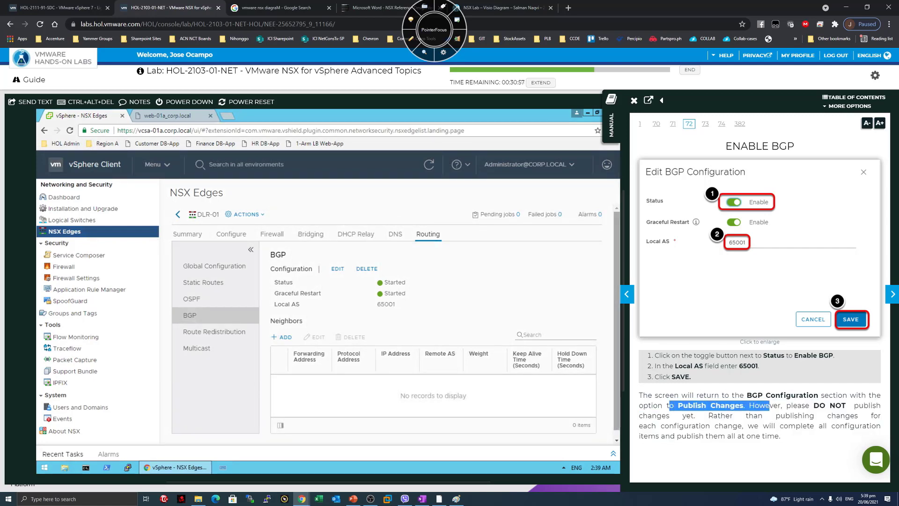
click(891, 295)
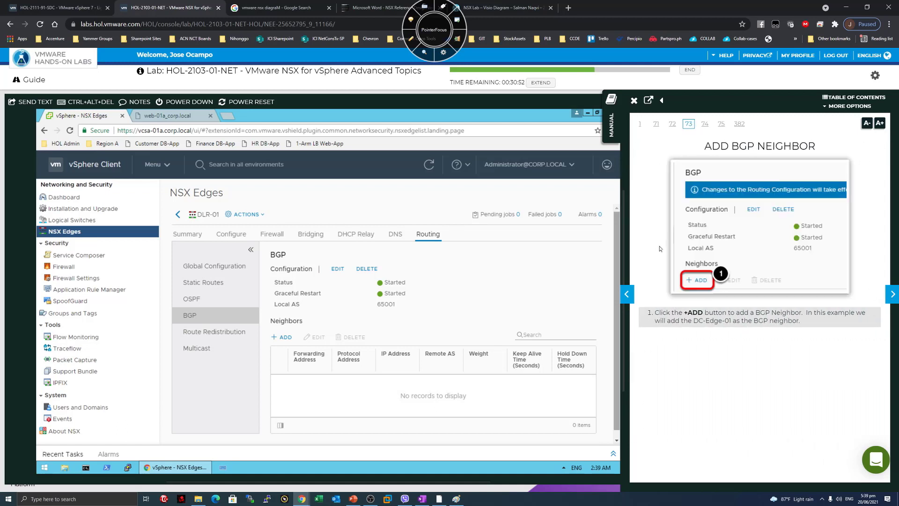
Start a new BGP neighbor on DLR-01 and advance the manual to the neighbor settings.
click(282, 336)
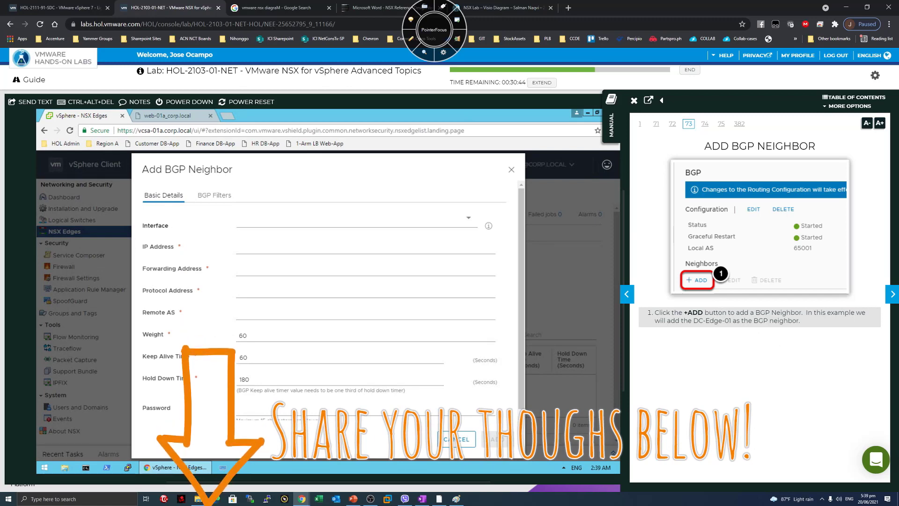
drag(771, 313, 802, 321)
click(674, 323)
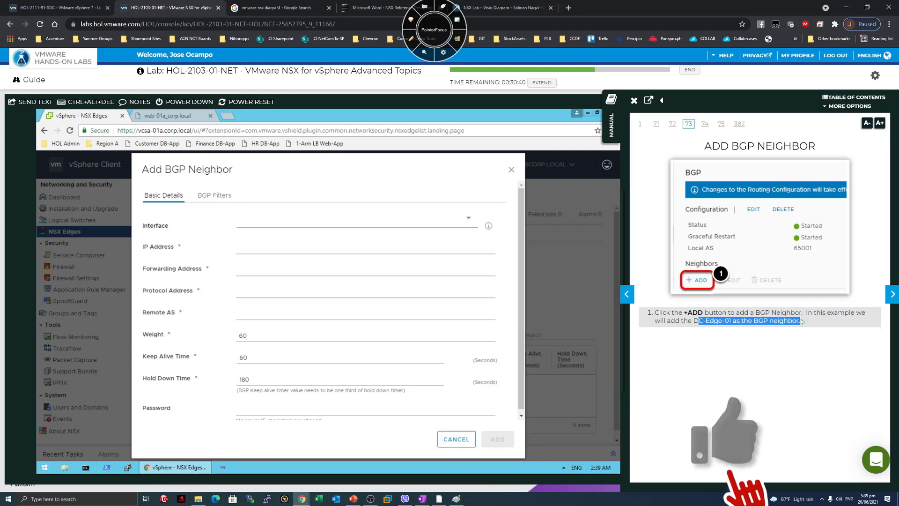
click(892, 294)
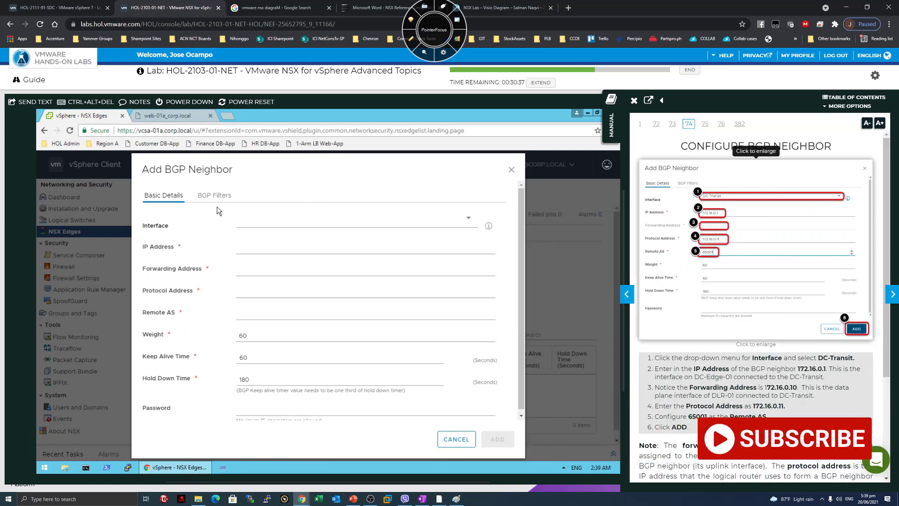
Set the neighbor interface to DC-Transit and IP address to 172.16.0.1.
click(260, 221)
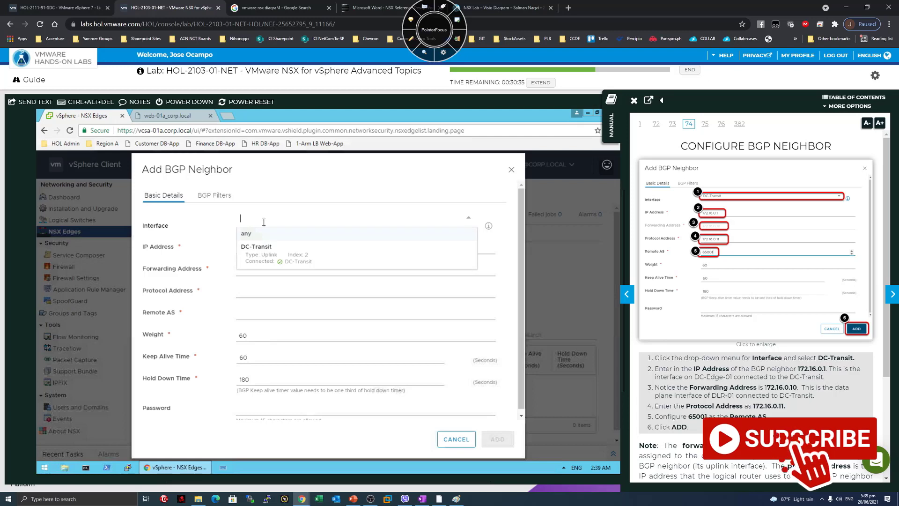
click(257, 253)
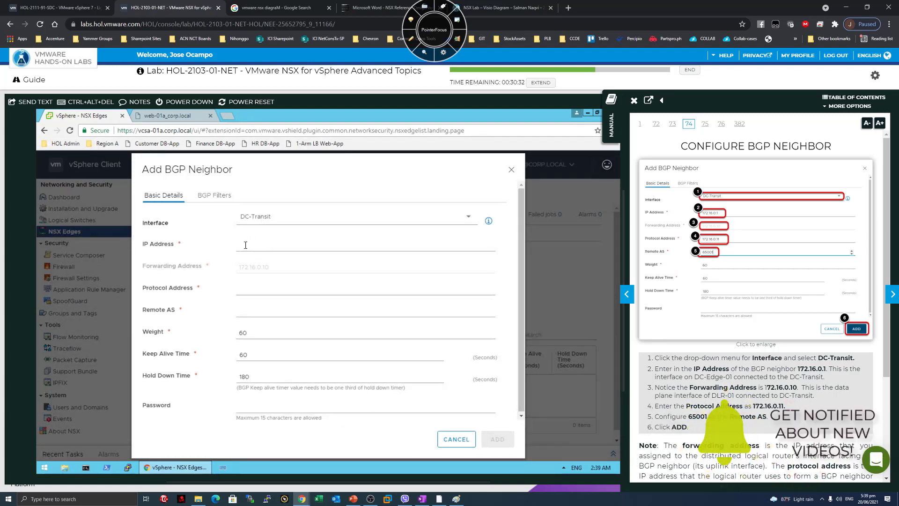
click(242, 245)
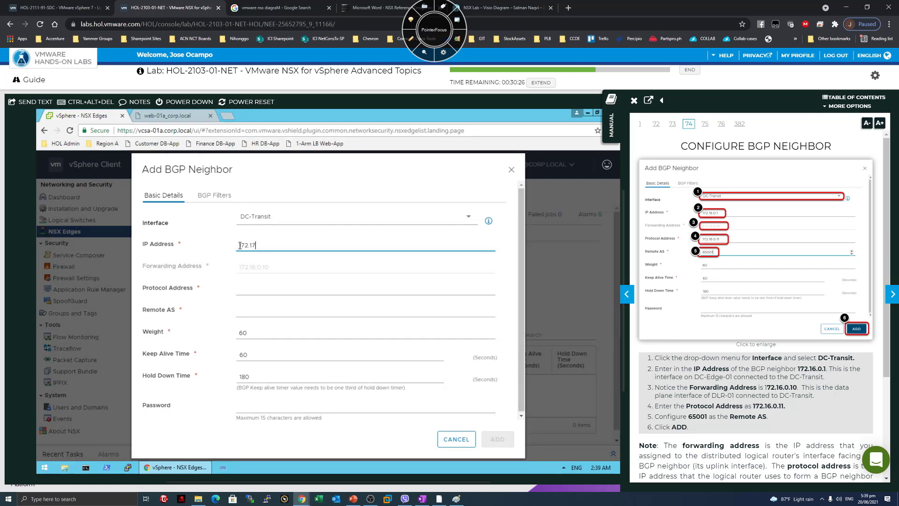
text(172.17.0.1)
key(Right)
key(BackSpace)
text(6)
Enter protocol address 172.16.0.11 and remote AS 65001 for the neighbor.
click(256, 293)
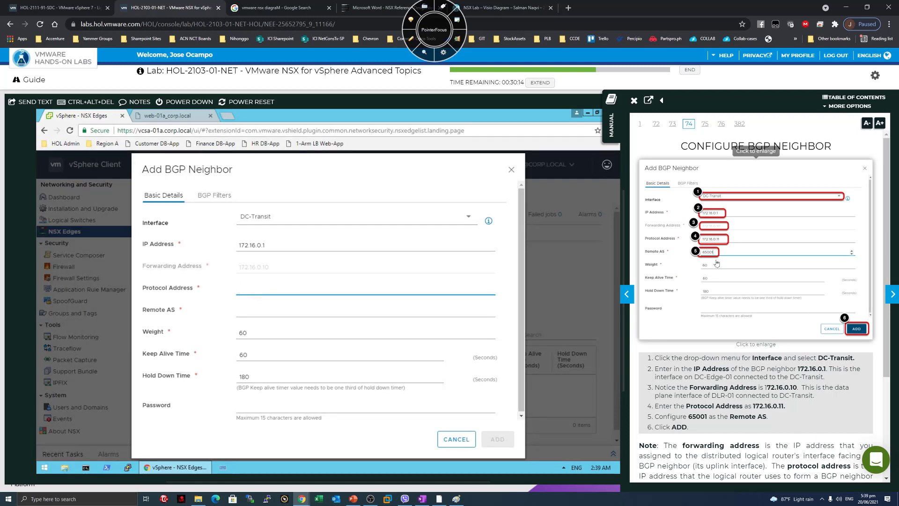
drag(693, 369, 843, 380)
click(843, 380)
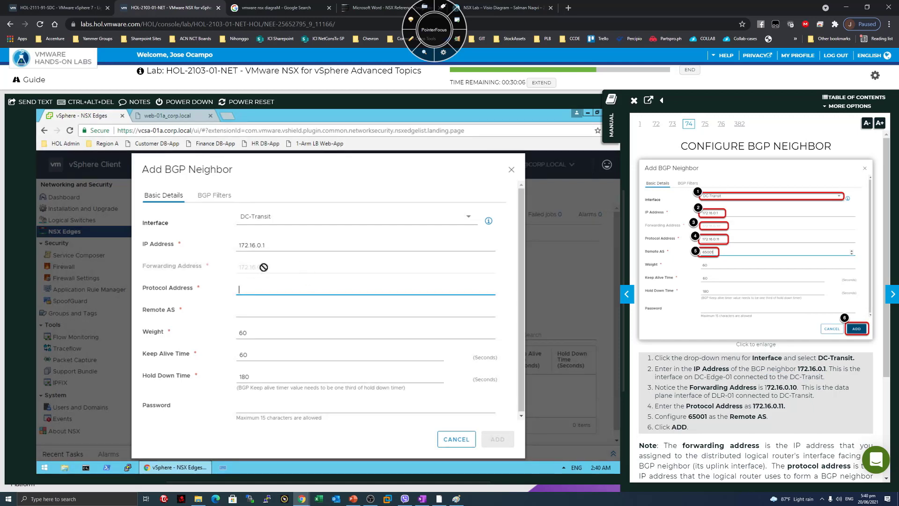
drag(683, 396, 653, 390)
drag(678, 387, 660, 388)
click(796, 396)
drag(775, 396, 778, 396)
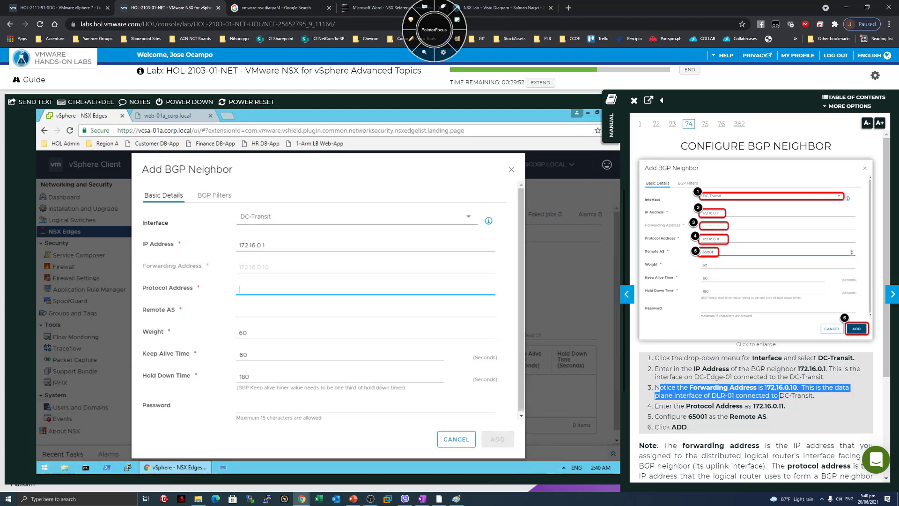
click(779, 396)
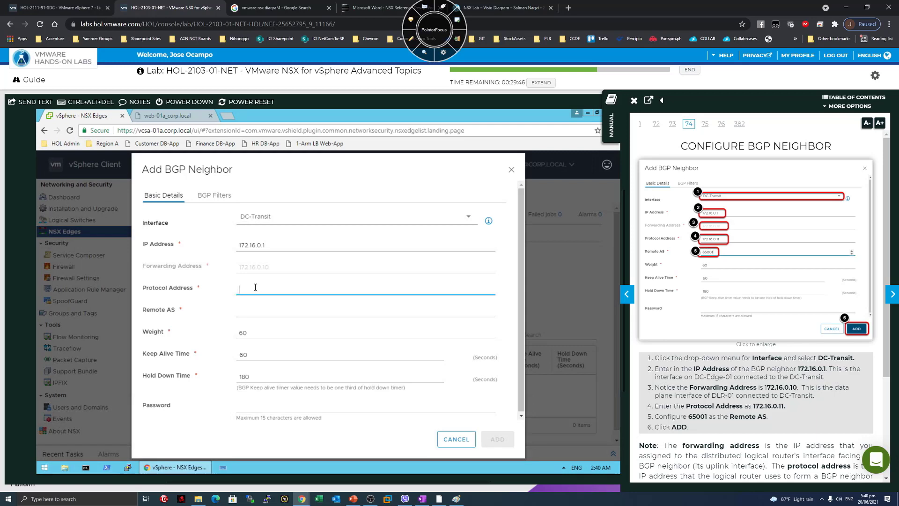
text(172.16.0.11)
click(257, 312)
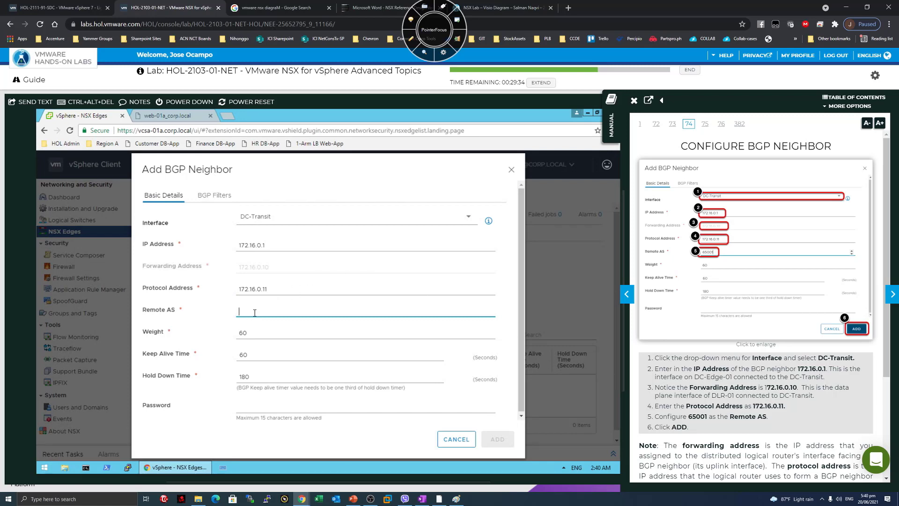
text(6)
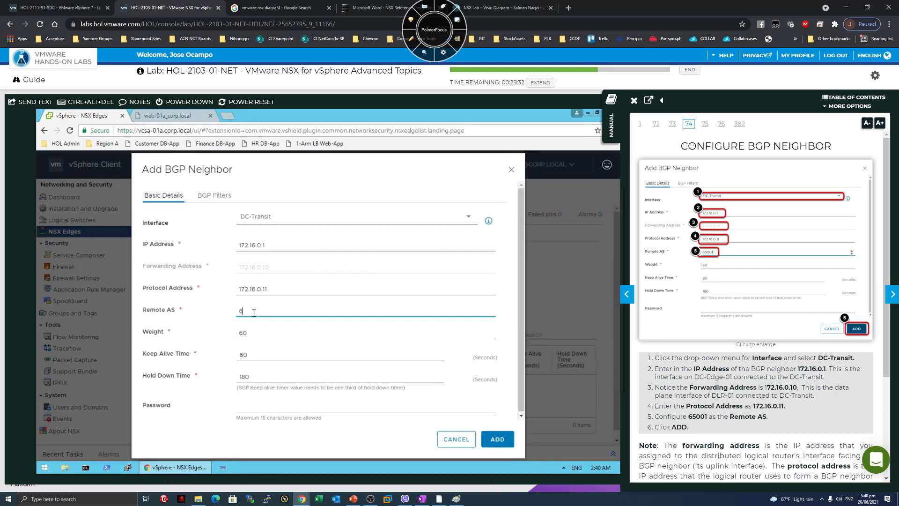
text(5001)
scroll(763, 306, down, 3)
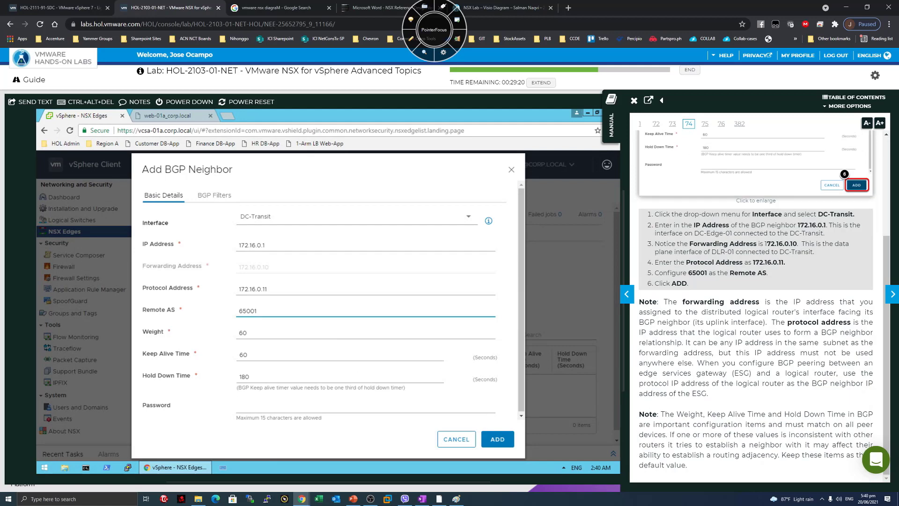
drag(677, 302, 773, 300)
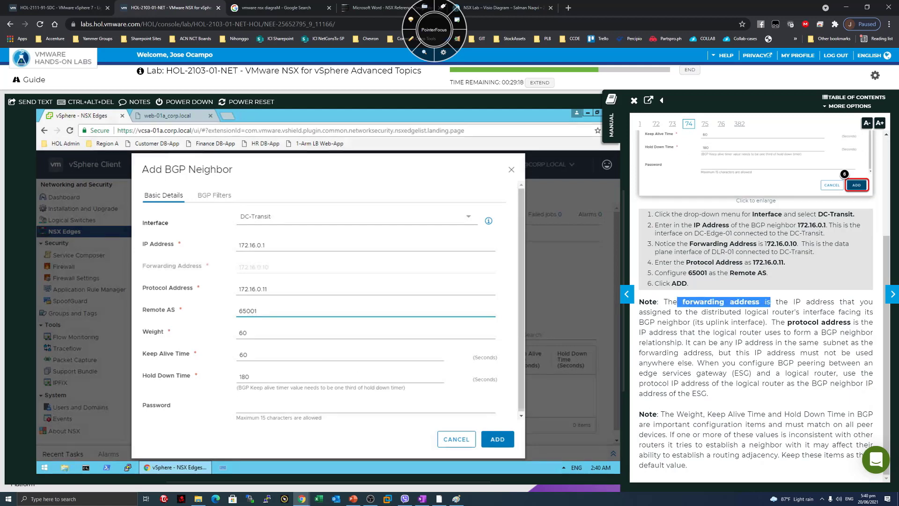
drag(652, 312, 759, 322)
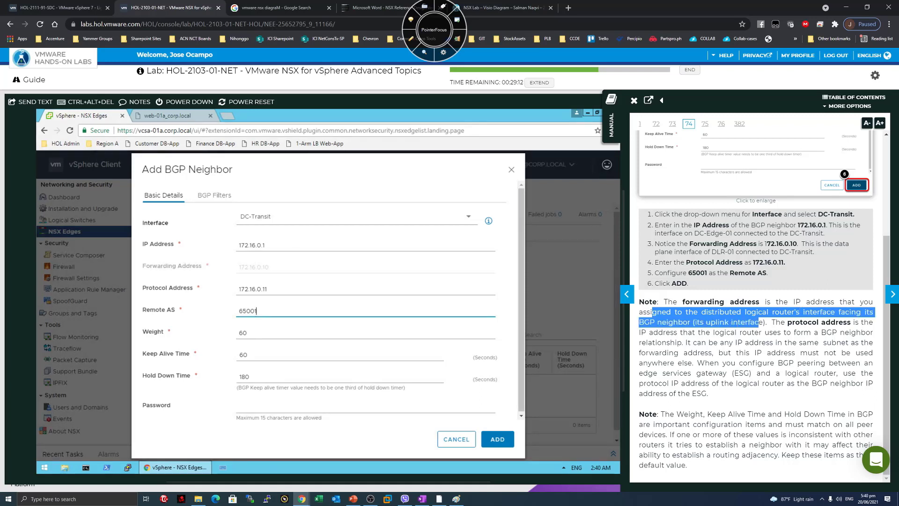
click(764, 323)
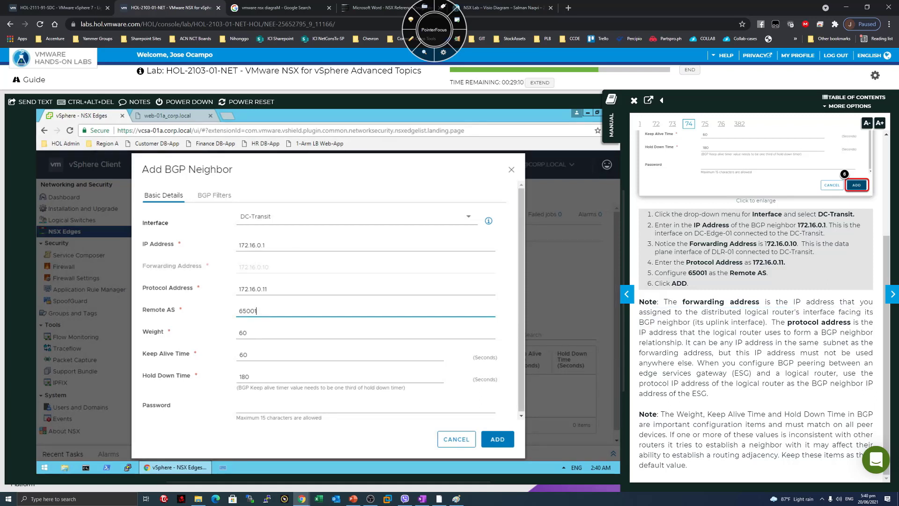
drag(767, 323, 685, 342)
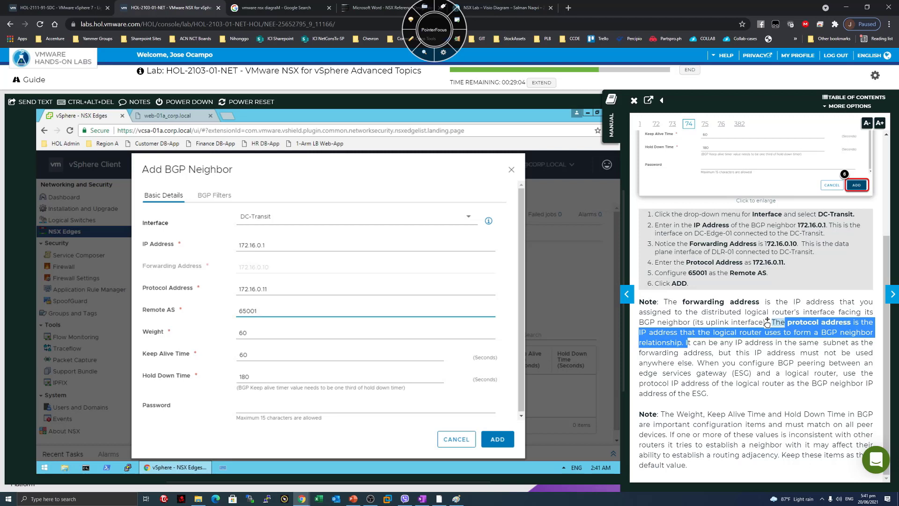
click(767, 323)
drag(682, 342, 719, 398)
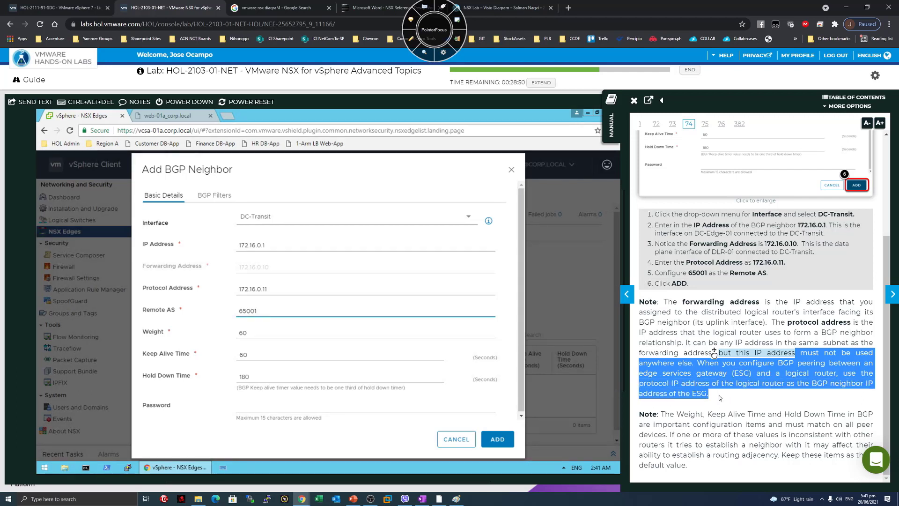
click(719, 397)
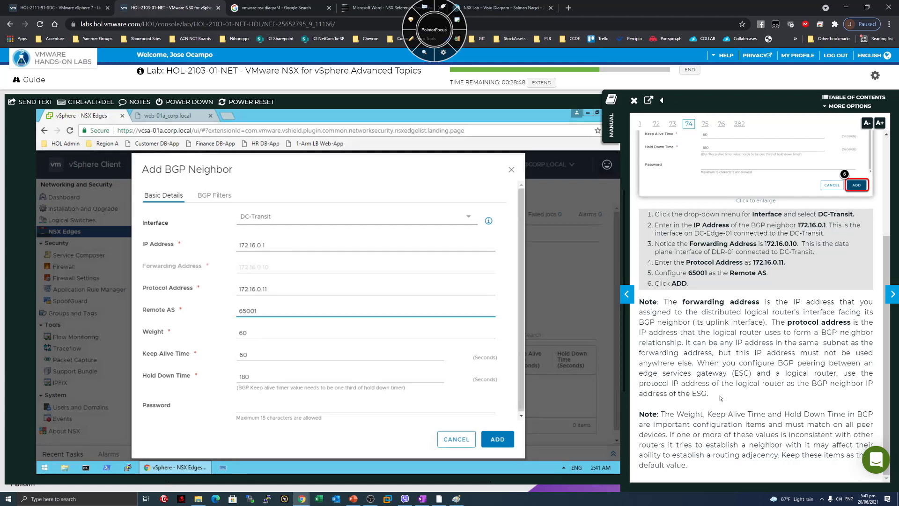
click(271, 291)
drag(732, 405, 734, 406)
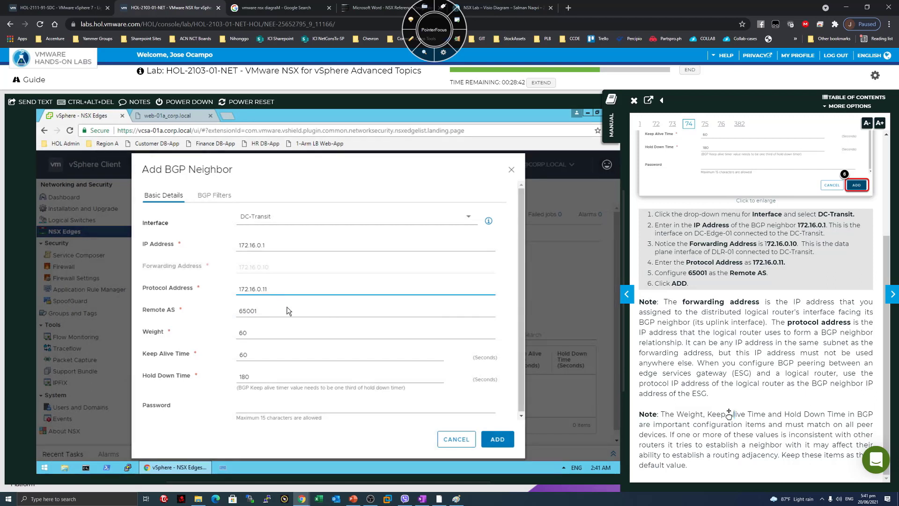
click(730, 411)
drag(665, 414, 727, 455)
click(728, 454)
mouse_move(659, 415)
mouse_down()
mouse_move(669, 434)
mouse_move(658, 415)
mouse_up()
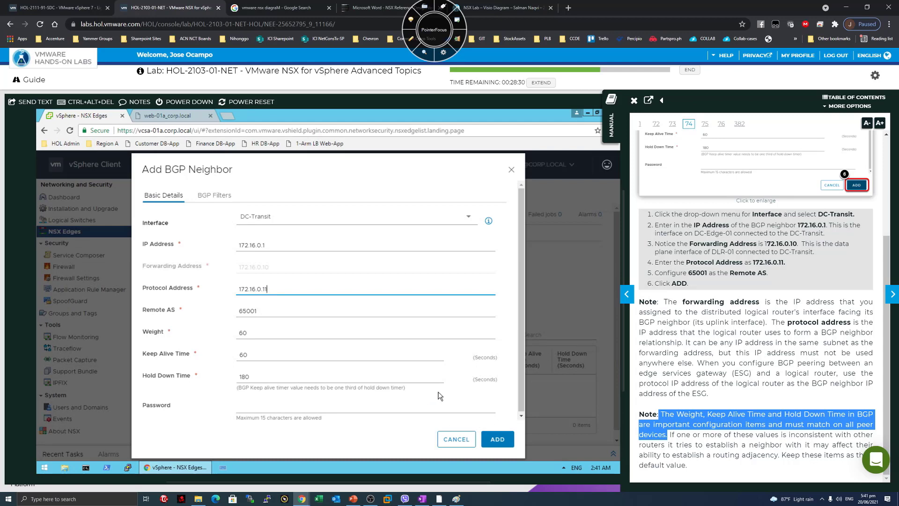
scroll(438, 393, down, 2)
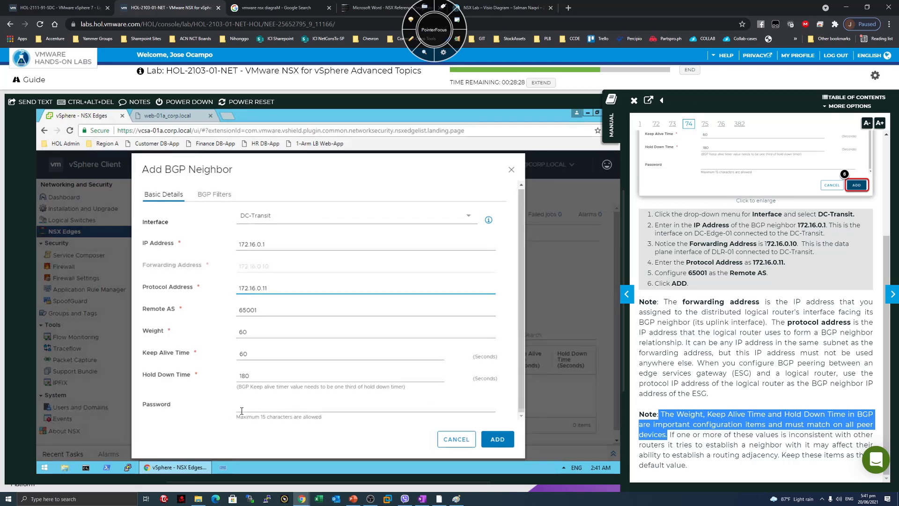
click(749, 424)
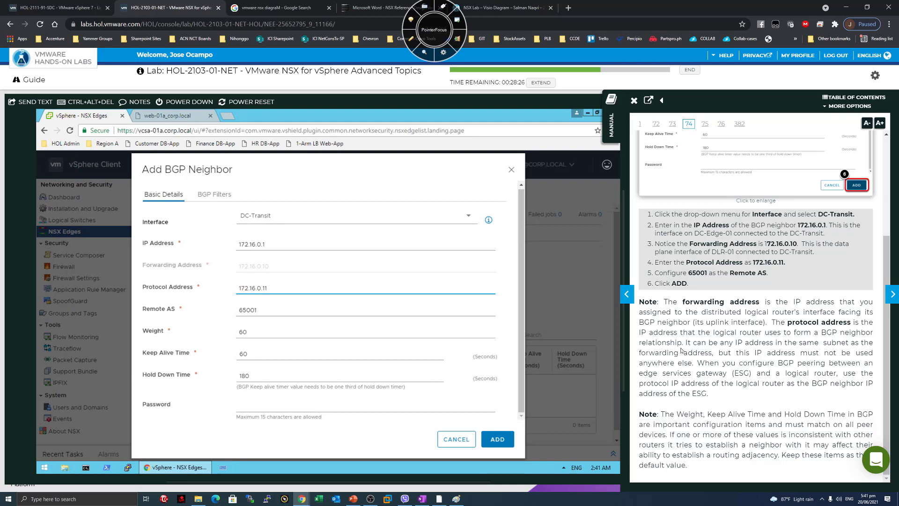
Save the new BGP neighbor 172.16.0.1 and turn the guide to the publish page.
click(500, 440)
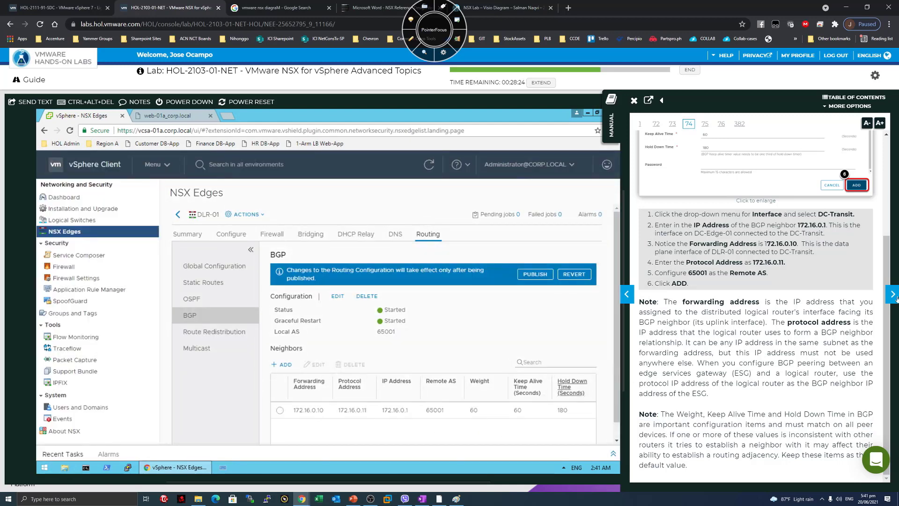
click(893, 295)
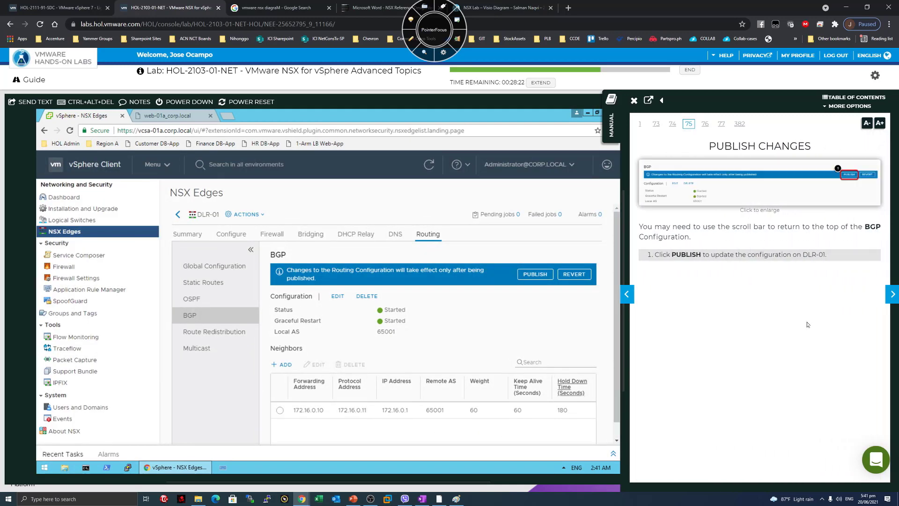
drag(693, 227, 775, 229)
click(734, 324)
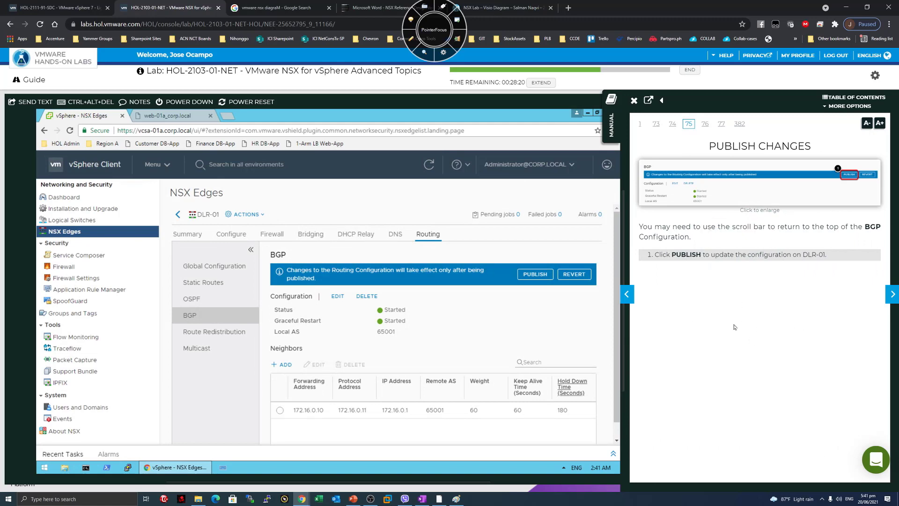
Publish DLR-01's BGP configuration and advance the guide to page 77, Enable Route Redistribution.
click(535, 275)
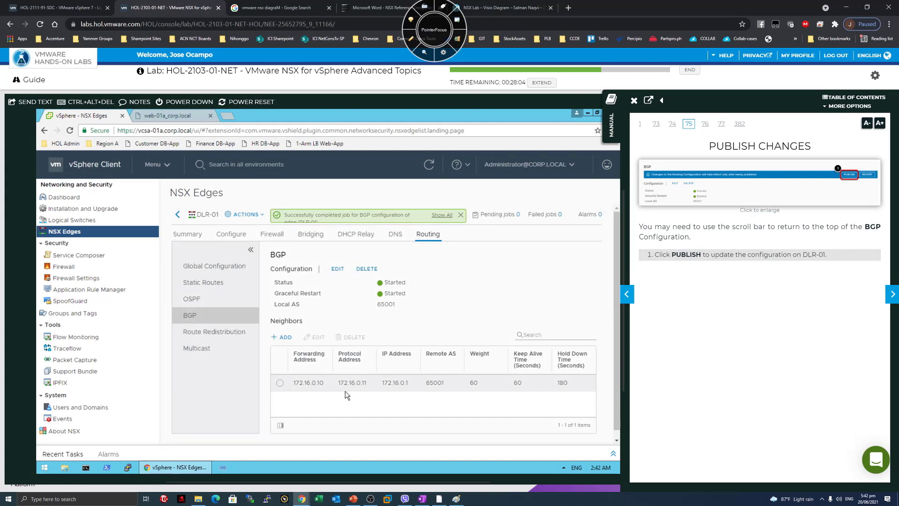
click(892, 293)
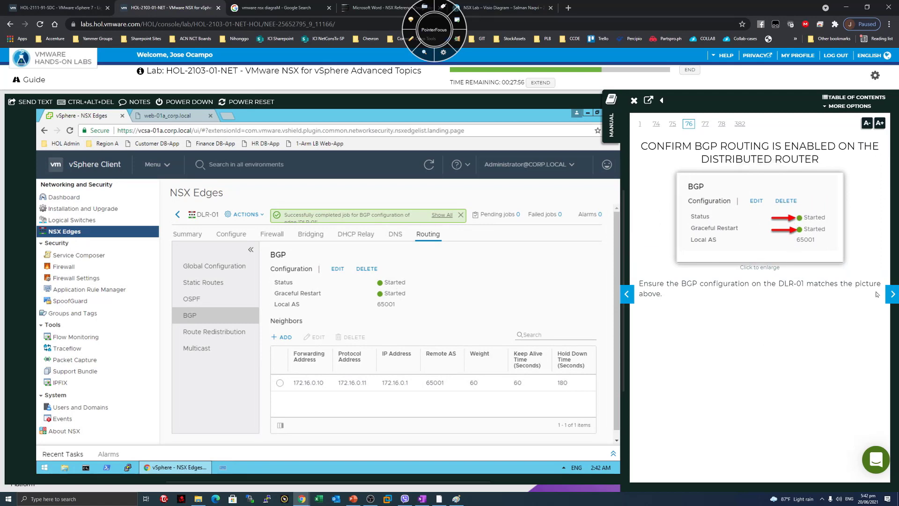
click(892, 294)
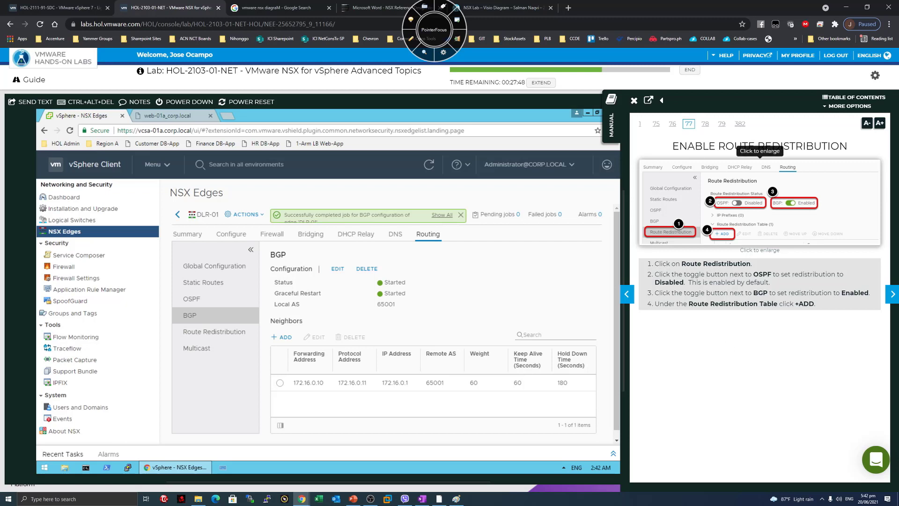
In DLR-01's Route Redistribution, enable BGP and disable OSPF.
drag(852, 148, 749, 146)
click(690, 144)
click(748, 146)
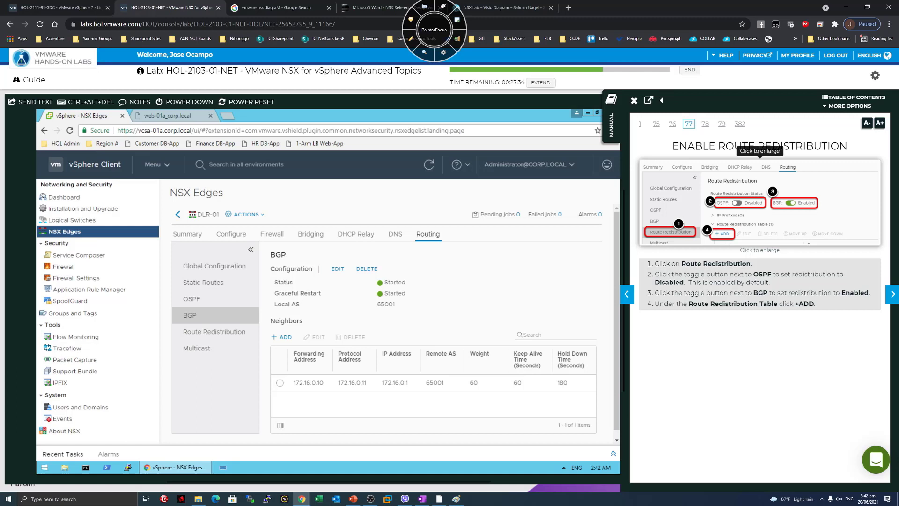
click(201, 336)
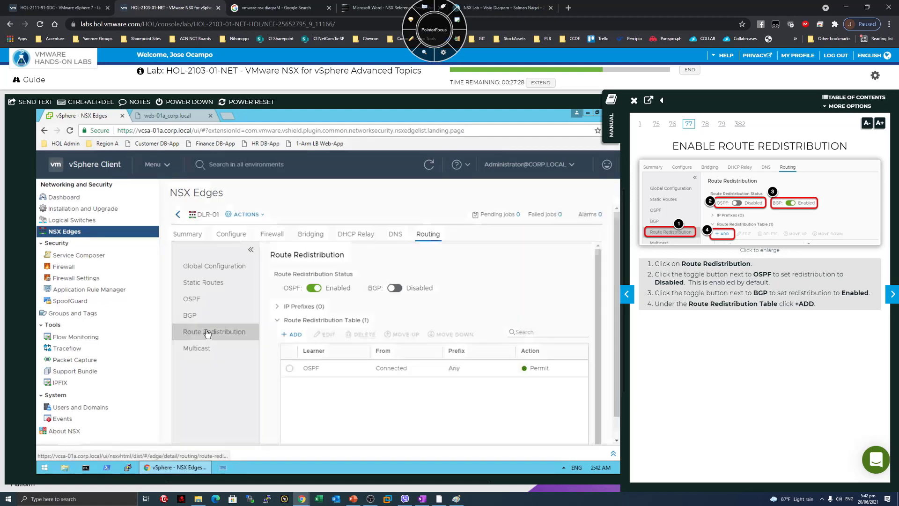
click(394, 287)
click(313, 316)
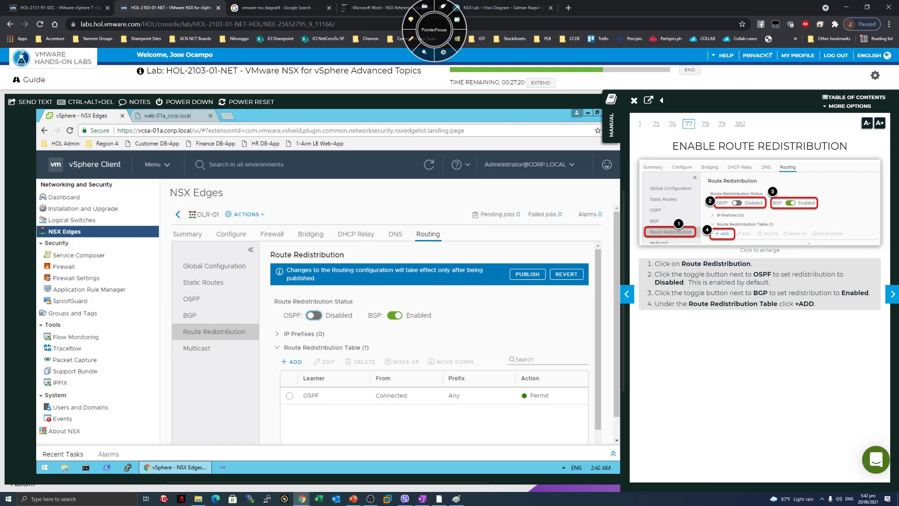
Check the guide's OSPF, BGP and add-rule instructions, then begin a new redistribution rule.
drag(699, 274, 762, 275)
drag(691, 276, 768, 283)
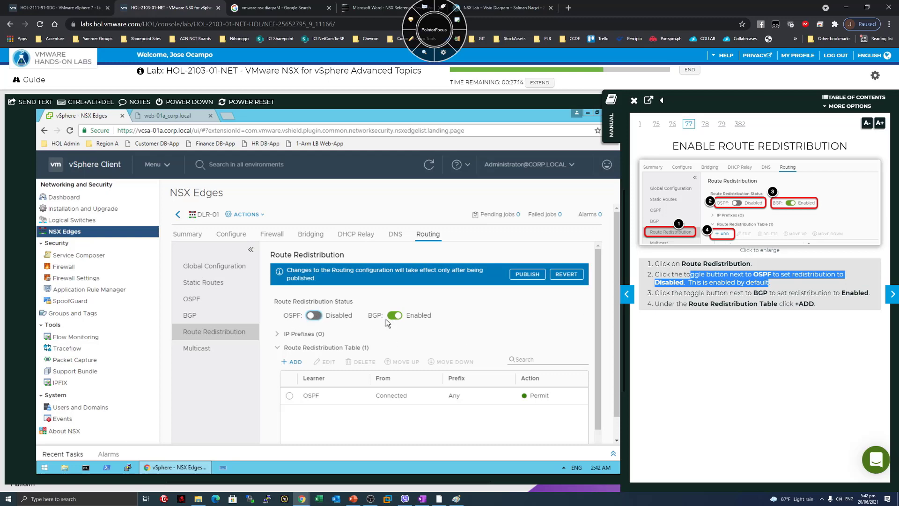
click(727, 320)
drag(700, 292, 787, 293)
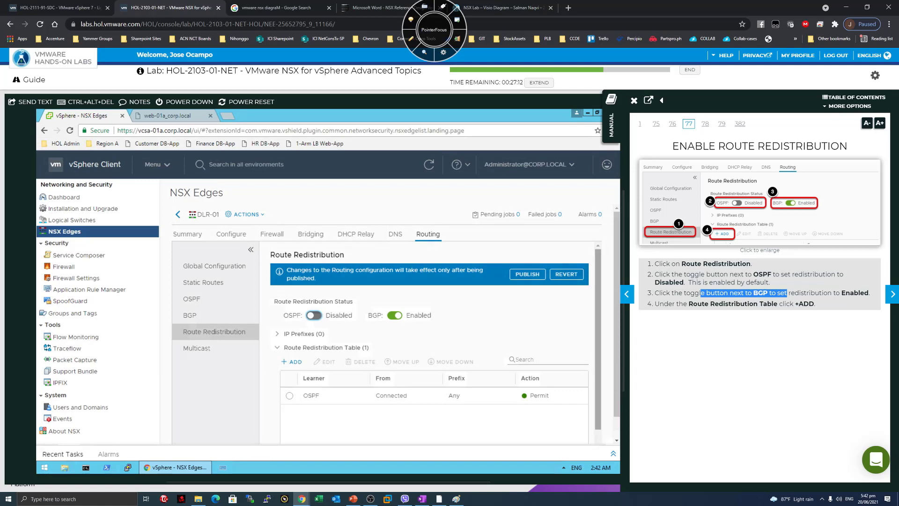
click(698, 321)
drag(672, 303, 816, 303)
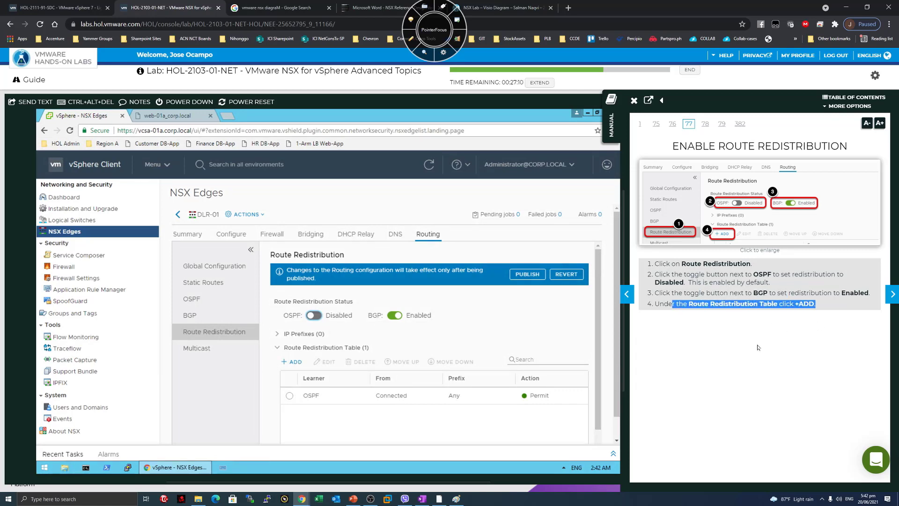
click(290, 364)
Add a Permit rule with learner protocol BGP learning Connected routes; guide to page 79.
click(892, 295)
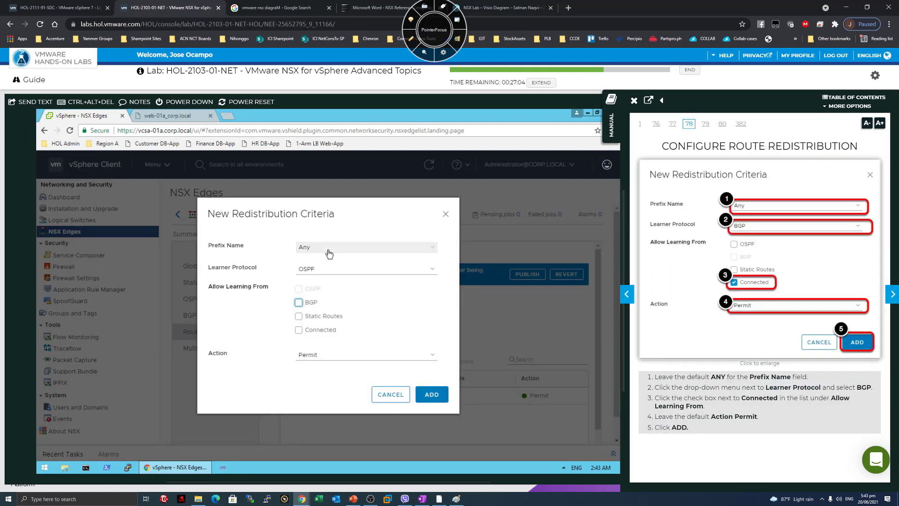
click(321, 271)
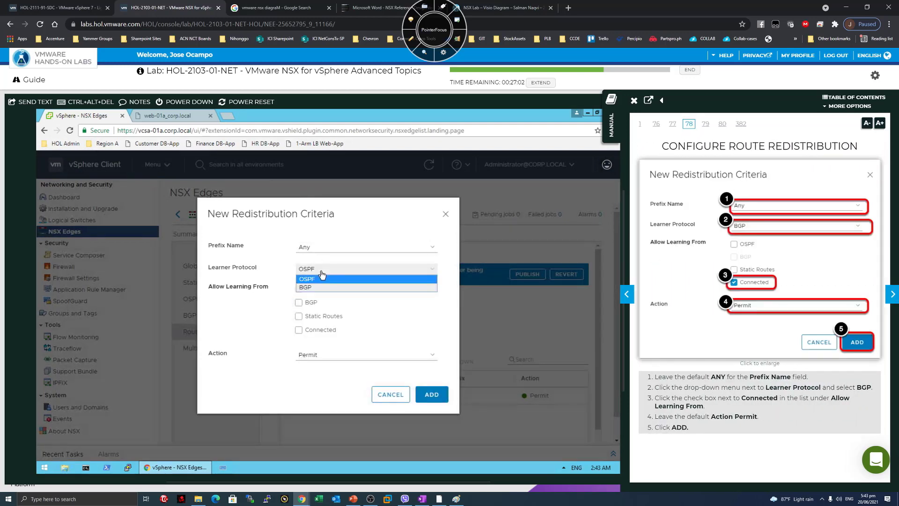
click(311, 287)
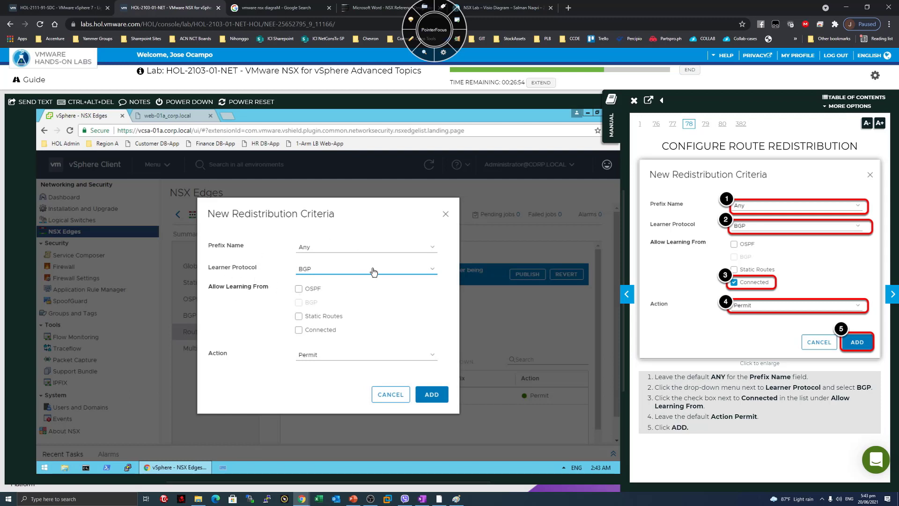
click(305, 330)
click(431, 394)
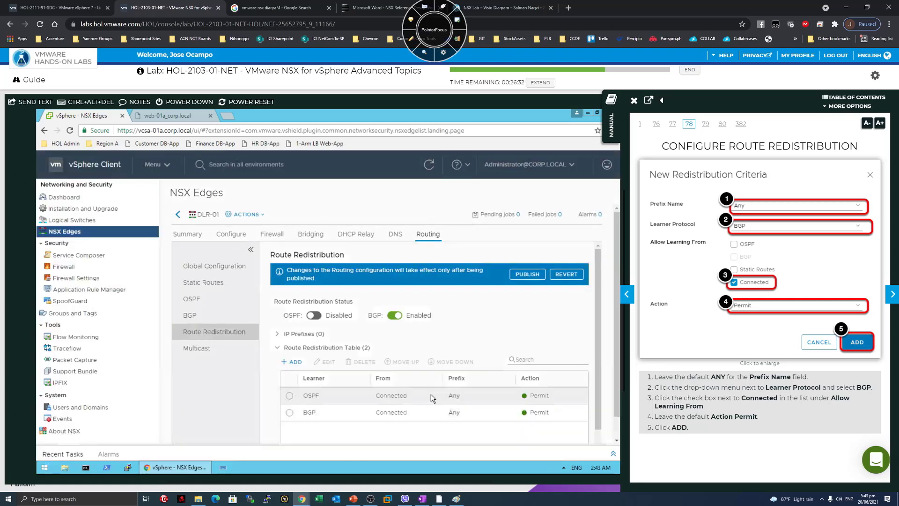
click(892, 294)
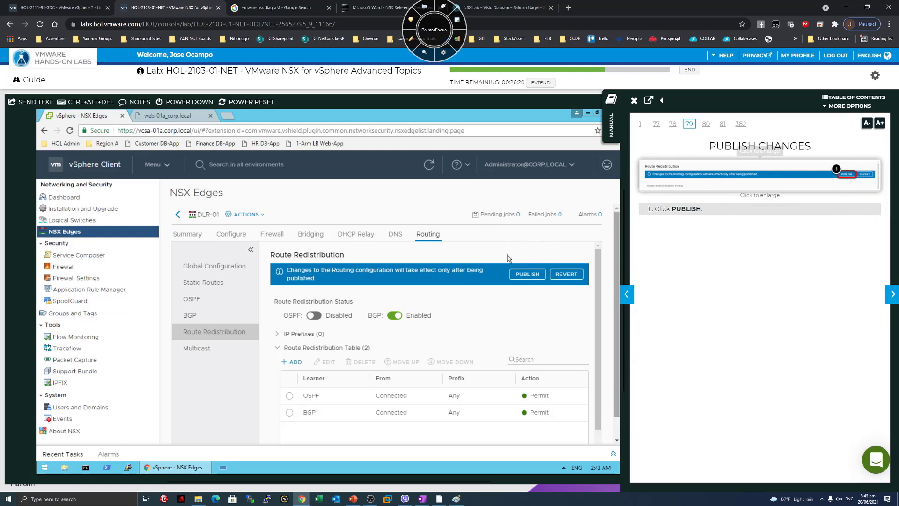
Publish the route redistribution changes and advance the guide past the Edge Services Gateway intro.
click(522, 275)
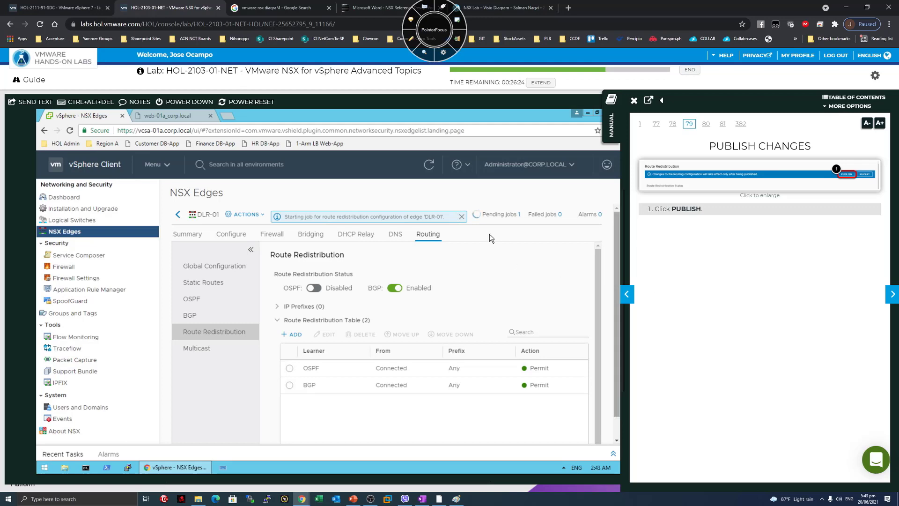
click(891, 294)
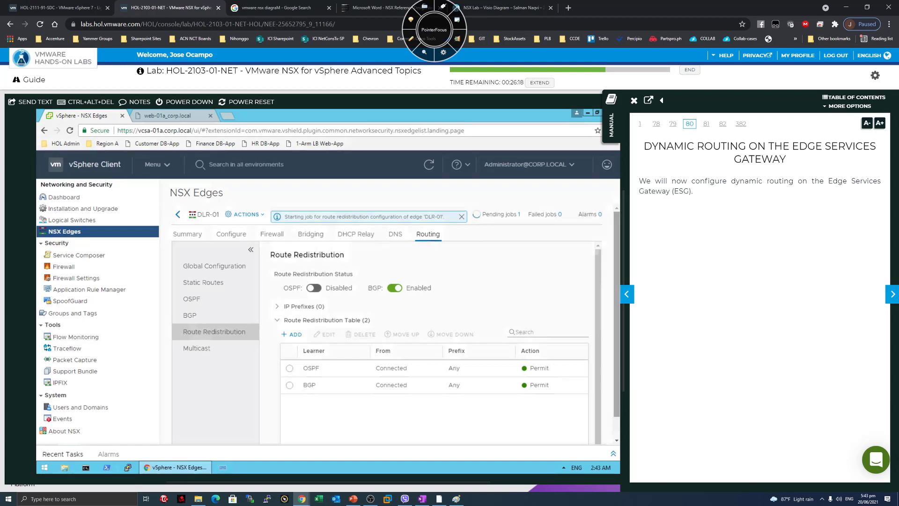
drag(700, 181, 720, 194)
click(810, 191)
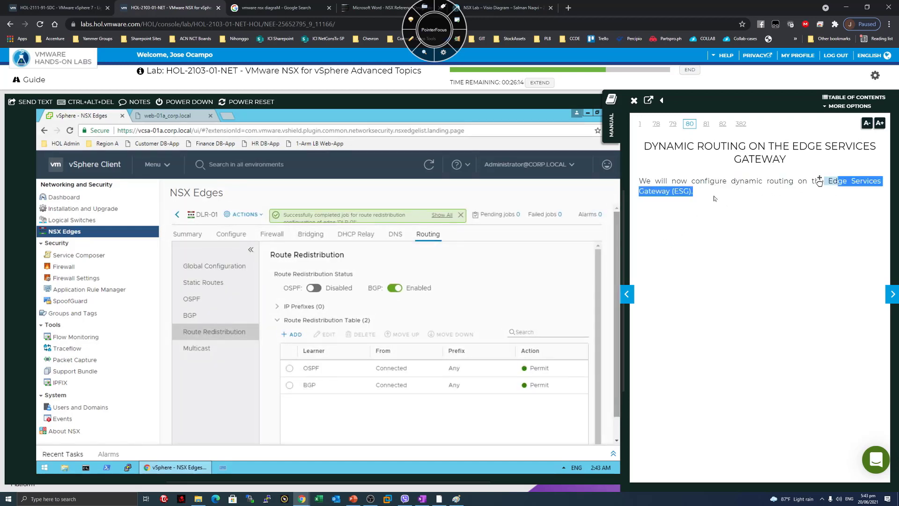
click(714, 199)
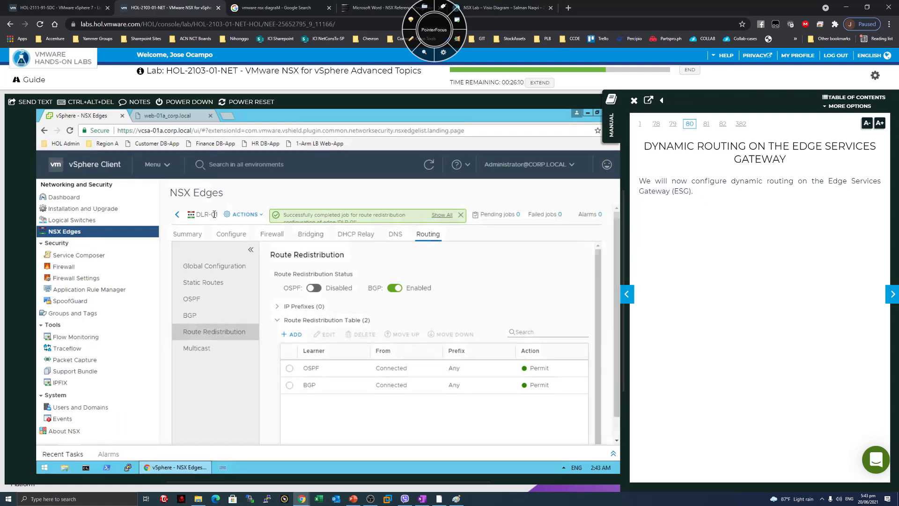
click(892, 294)
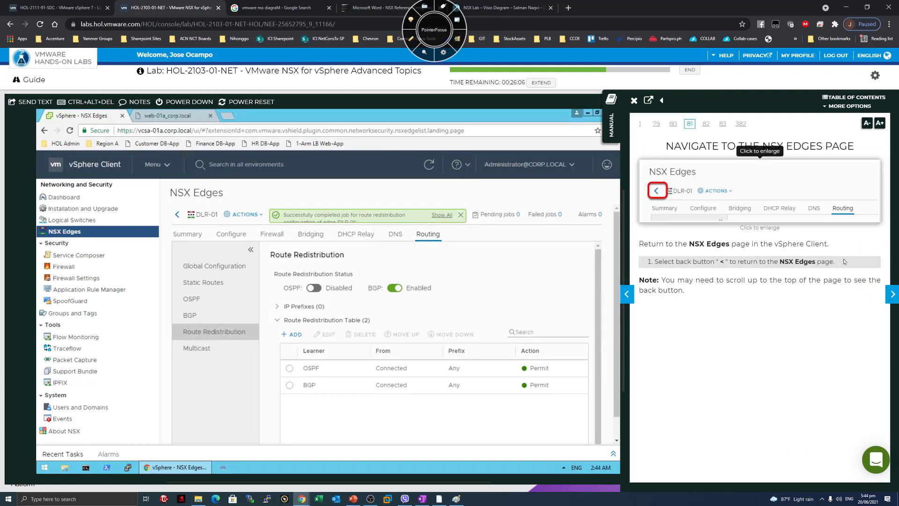
Go back to NSX Edges, open DC-Edge-01 (edge-5), and turn the guide to Enable Routing.
click(178, 215)
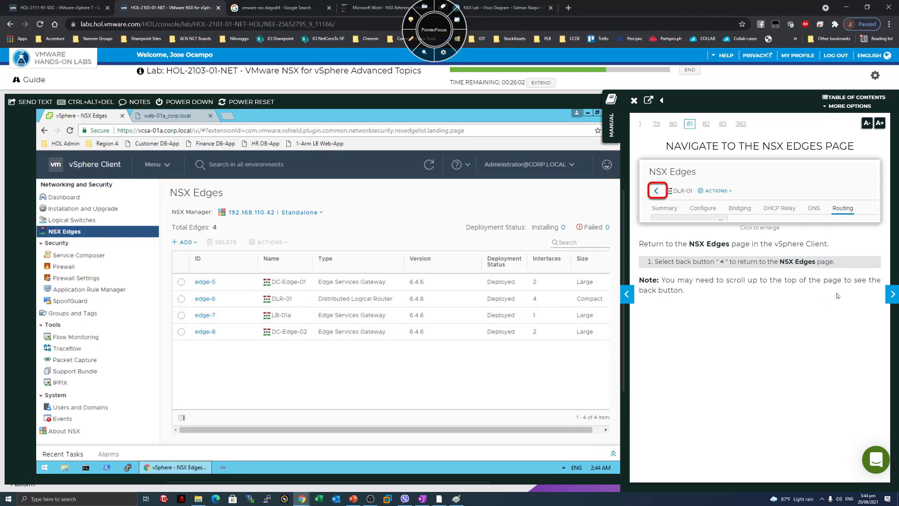
click(893, 294)
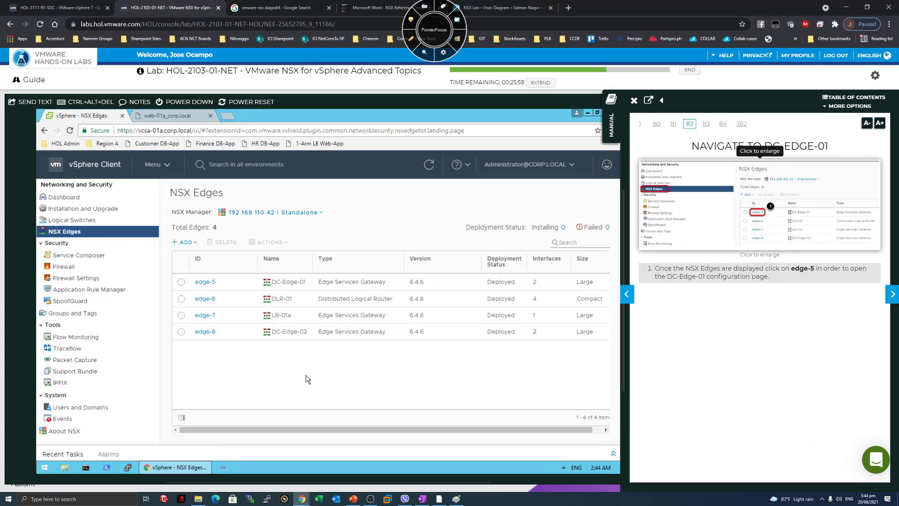
click(200, 283)
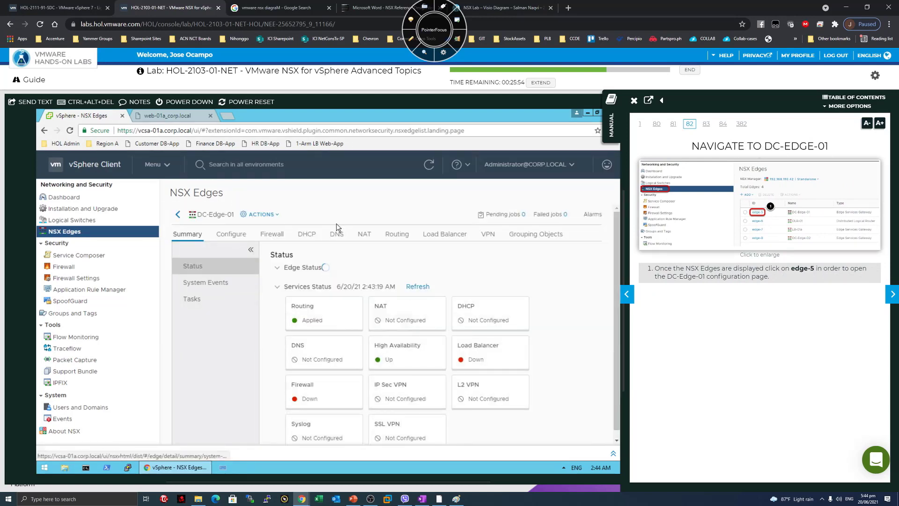
click(893, 294)
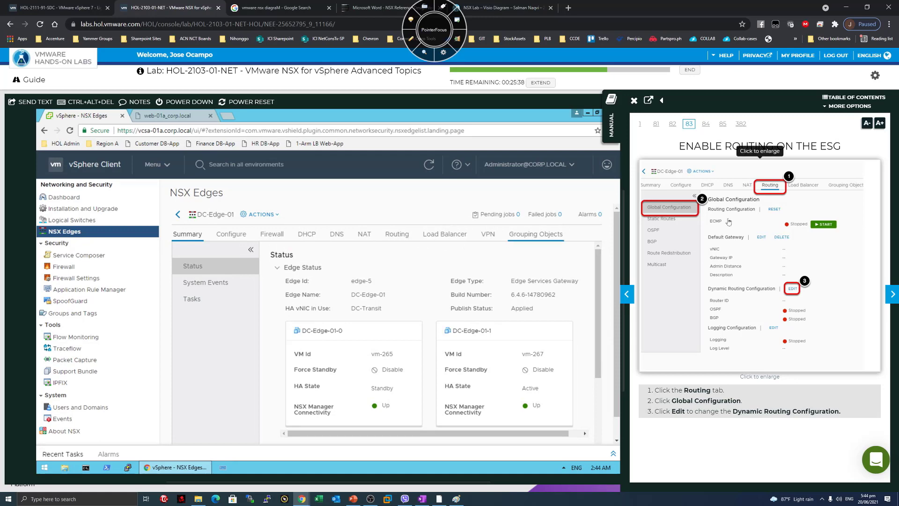
Save DC-Edge-01's dynamic routing Router ID as DC-Uplink - 192.168.100.3; guide to page 84.
click(397, 237)
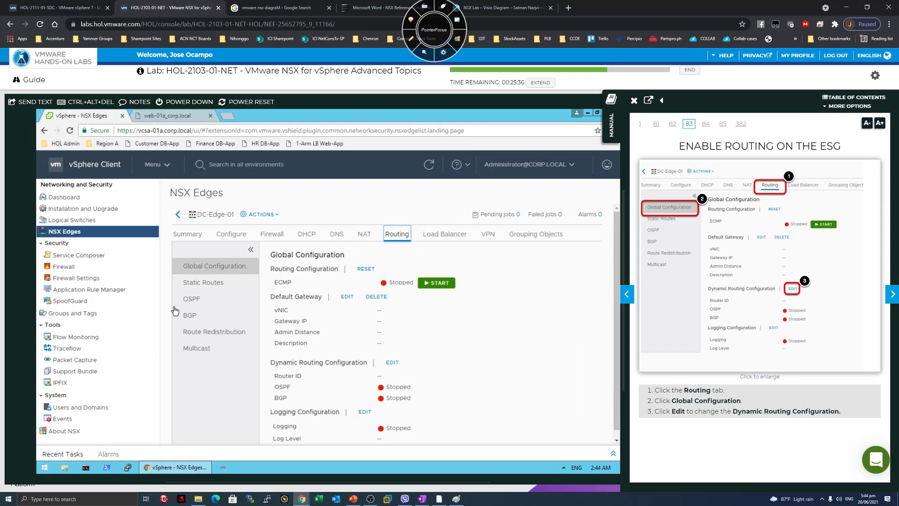
click(392, 363)
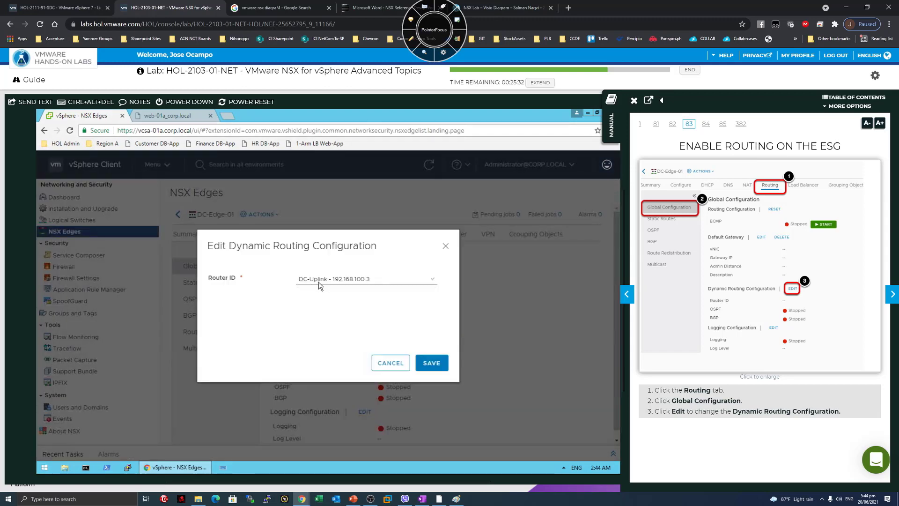
click(891, 293)
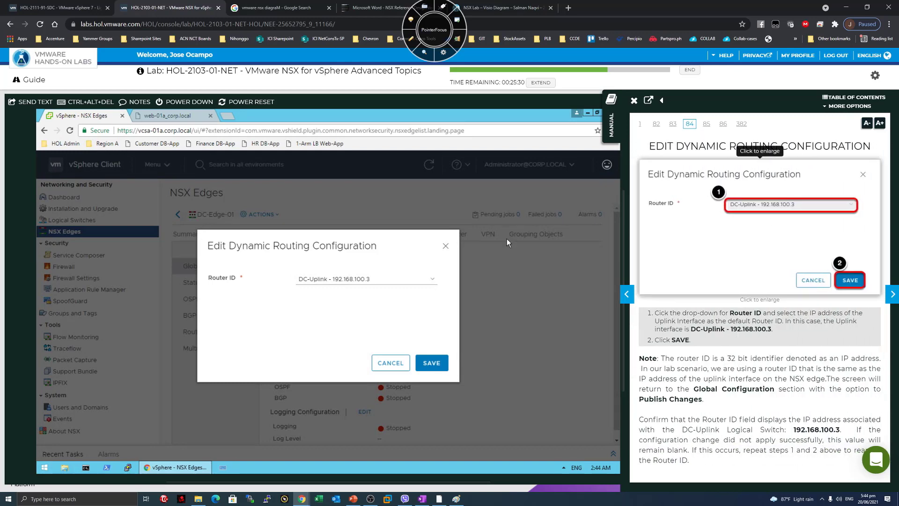
click(344, 283)
click(352, 279)
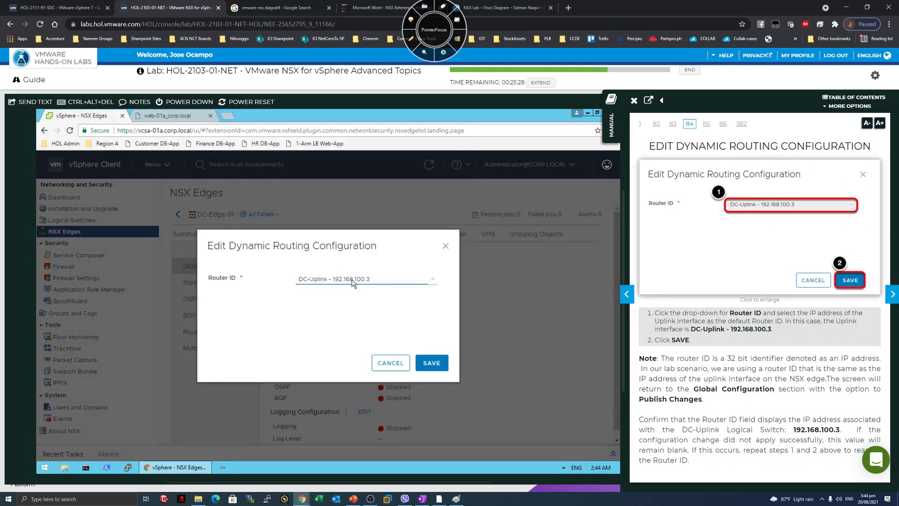
click(352, 279)
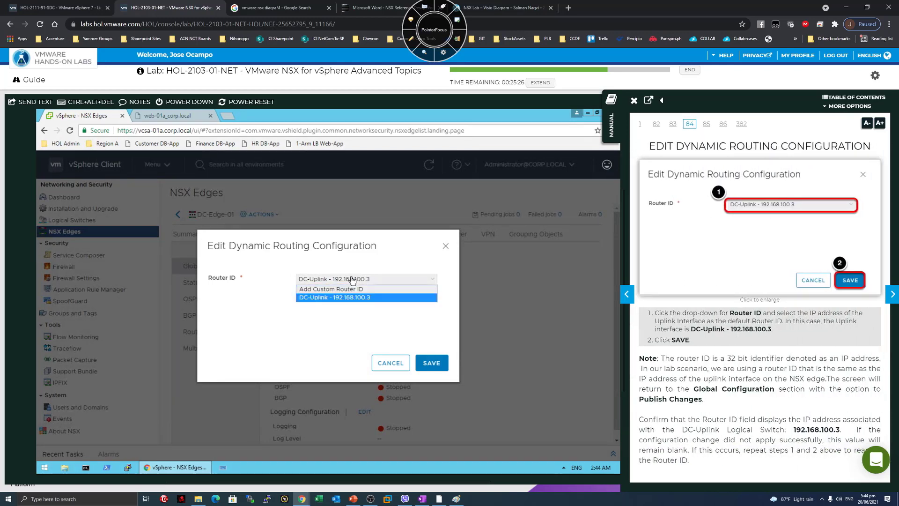
click(363, 297)
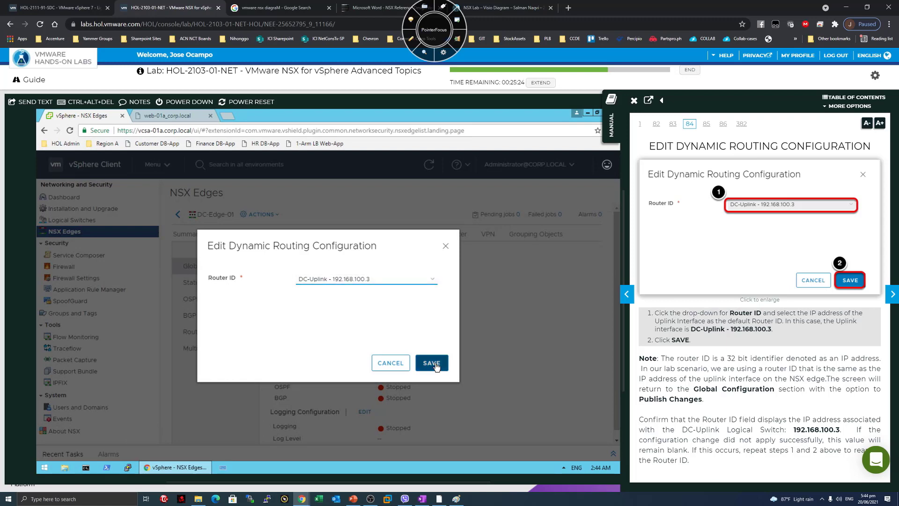
click(431, 364)
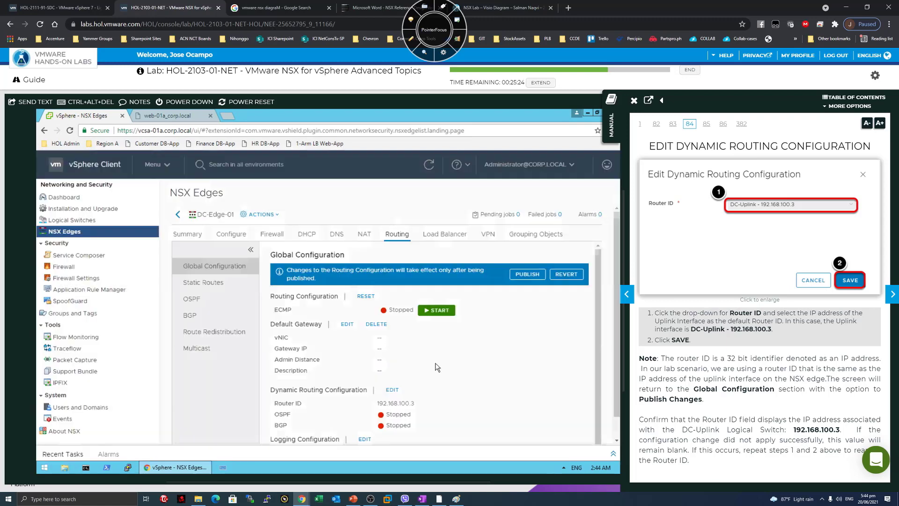
click(891, 294)
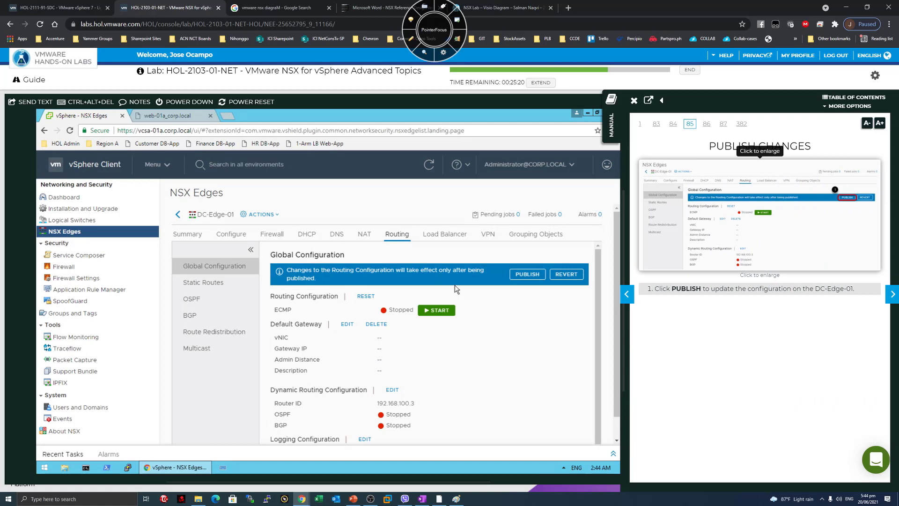
Publish DC-Edge-01's pending routing changes, then open its BGP Configuration in the edit dialog.
click(519, 276)
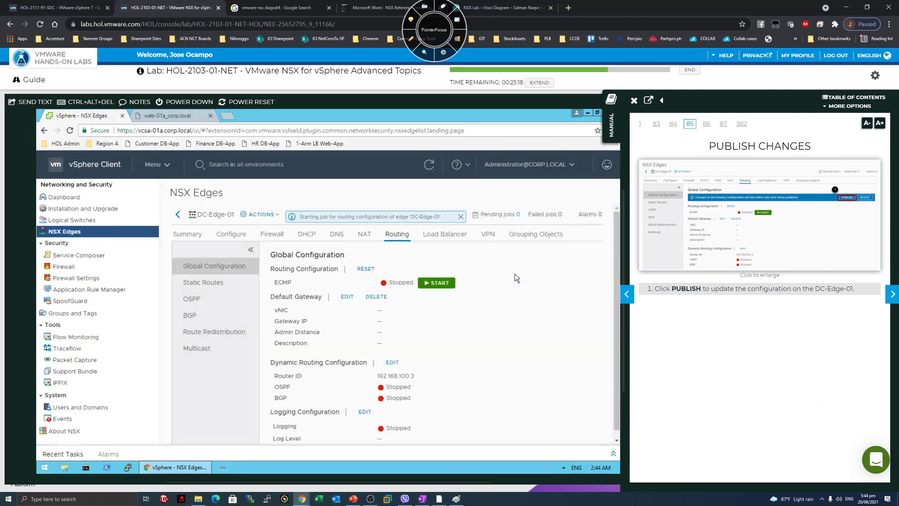
click(892, 294)
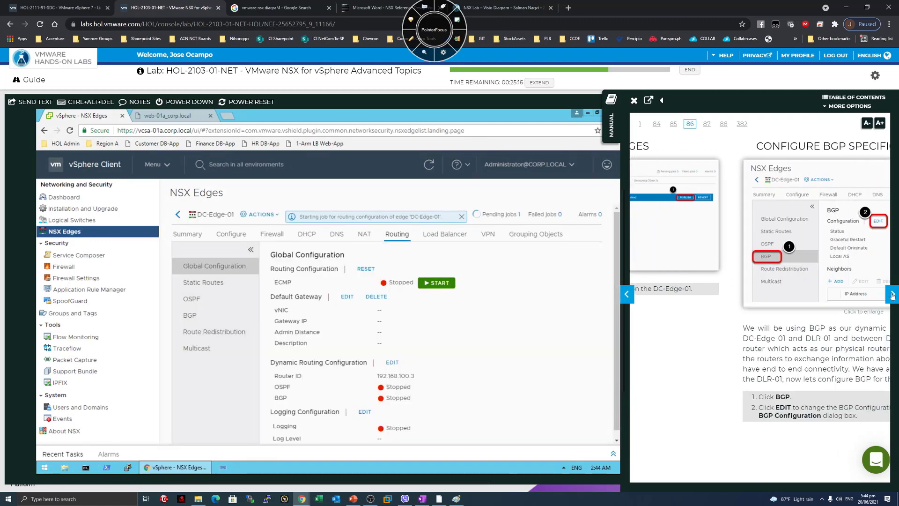
click(201, 317)
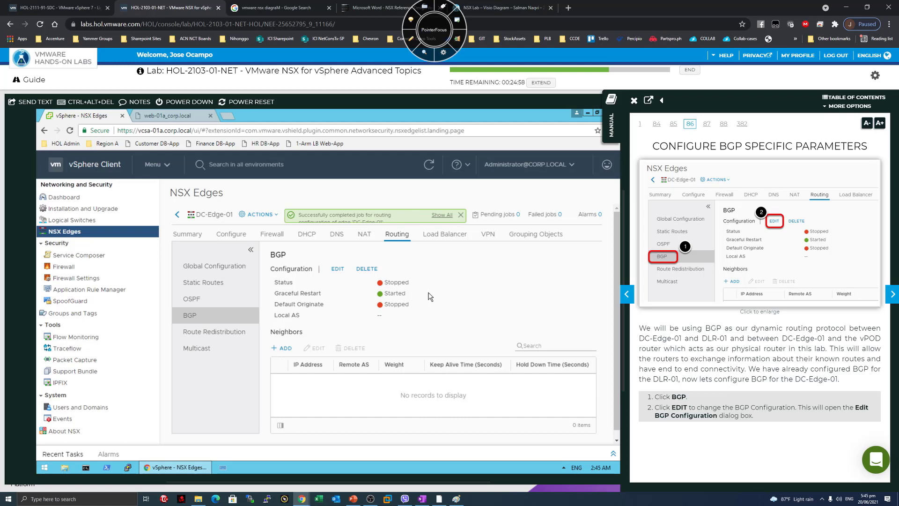
click(337, 267)
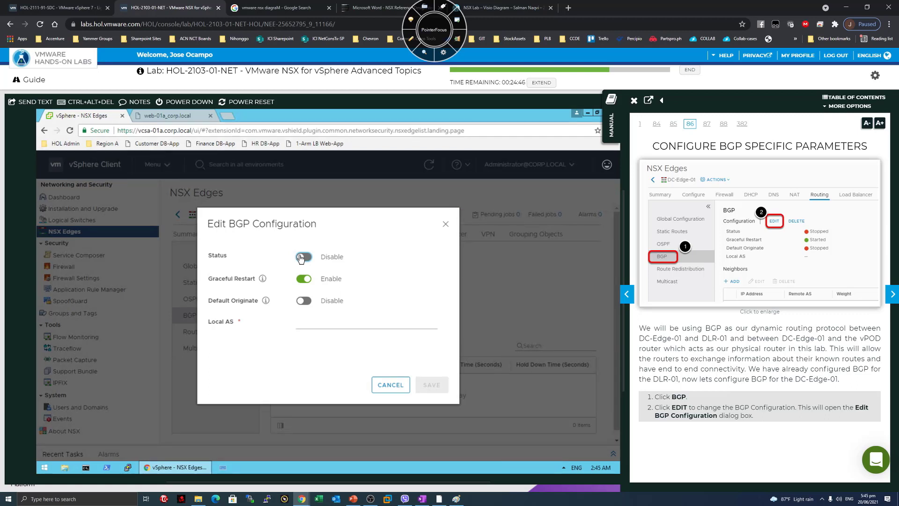
Enable BGP with Local AS 65001 and save, after checking the Graceful Restart and Default Originate tooltips.
click(893, 294)
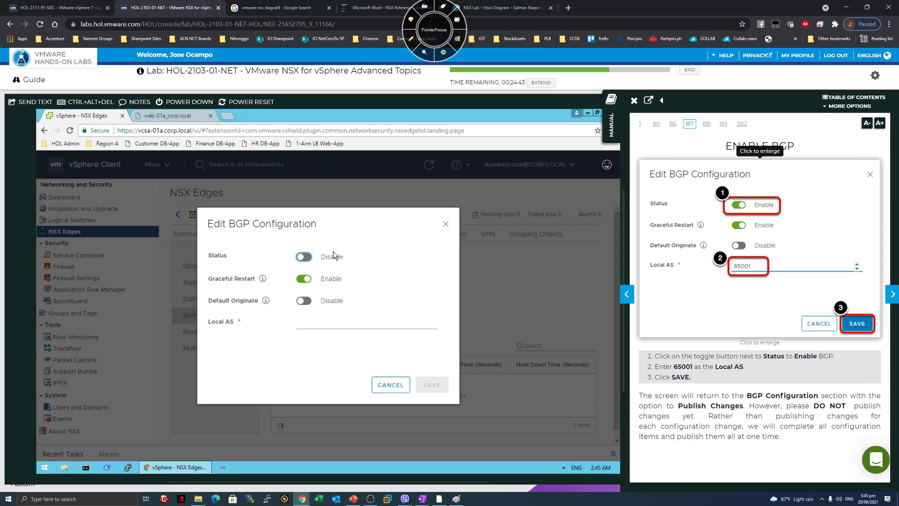
click(302, 257)
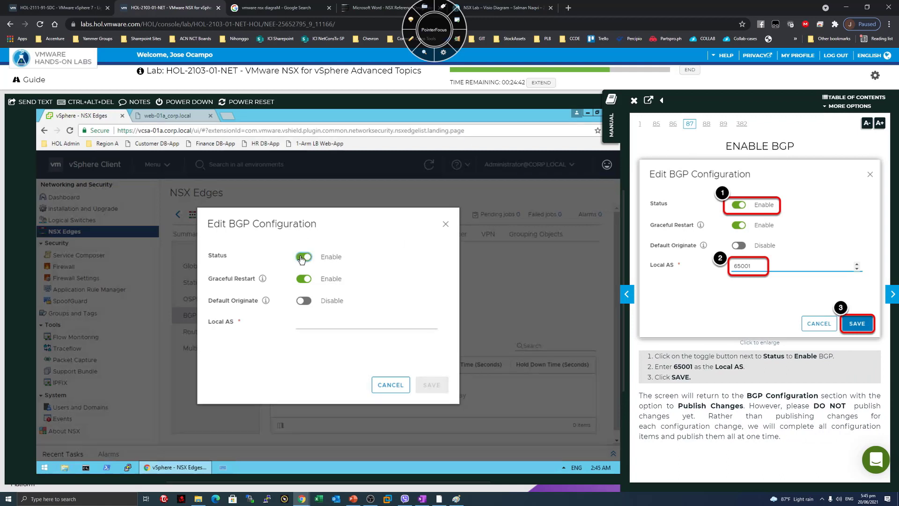
click(263, 279)
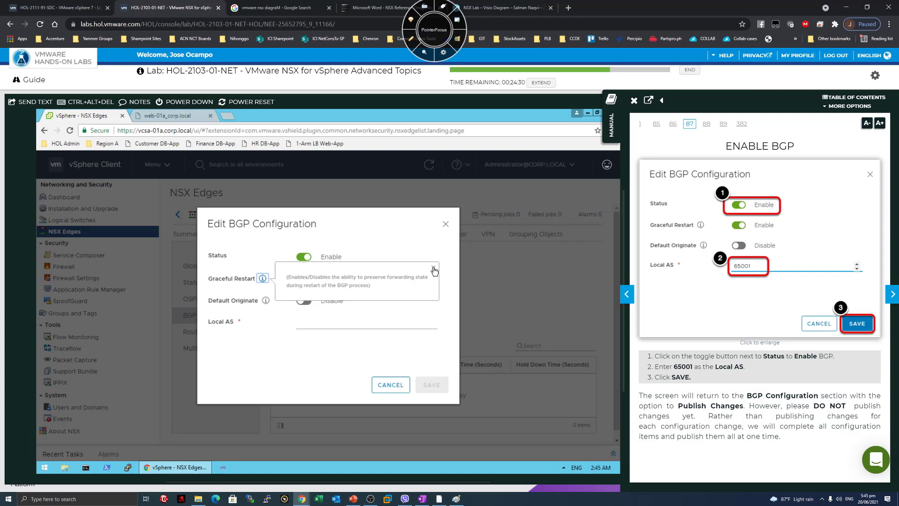
click(285, 301)
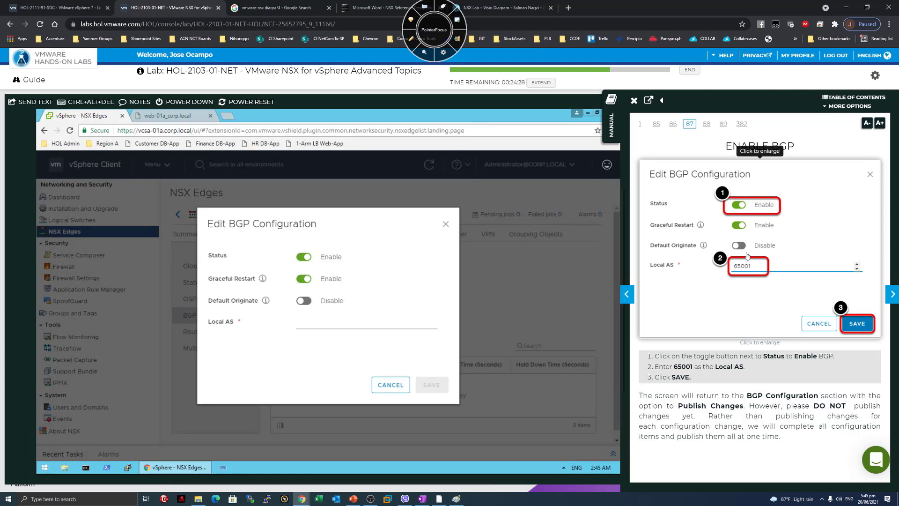
click(266, 302)
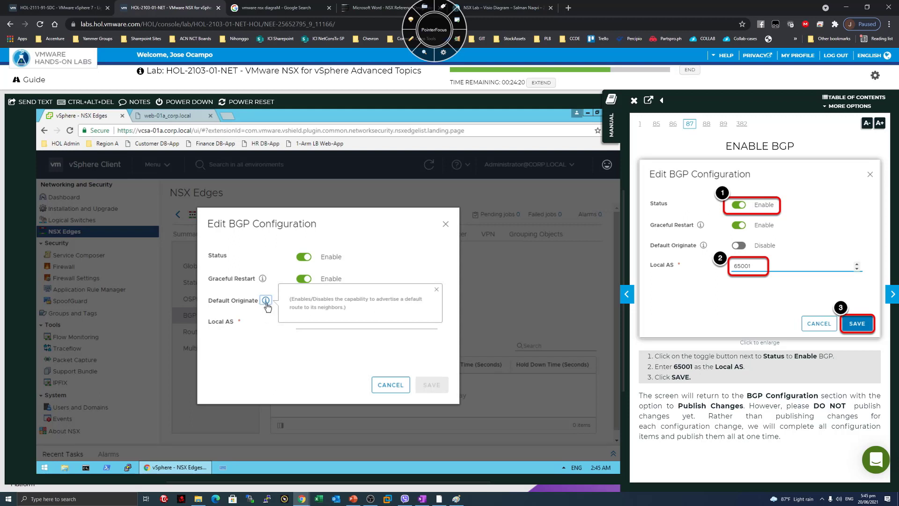
click(253, 349)
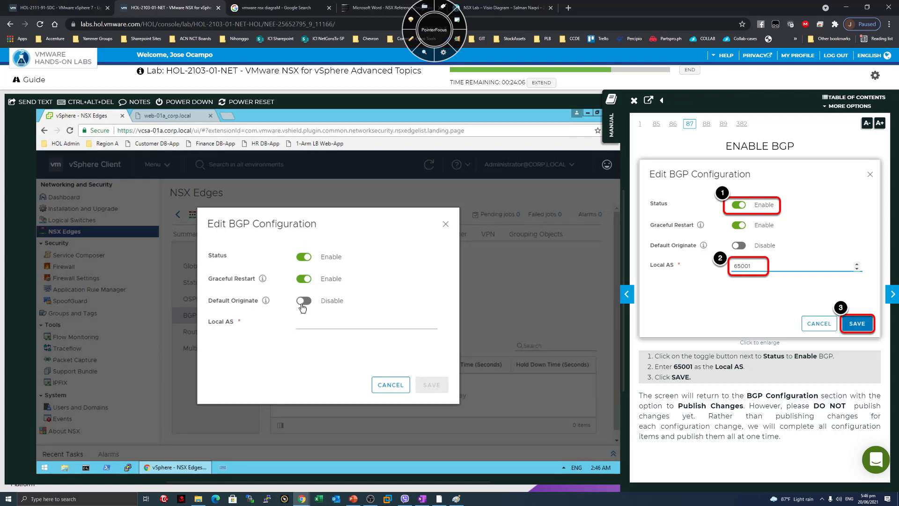
click(321, 322)
text(650)
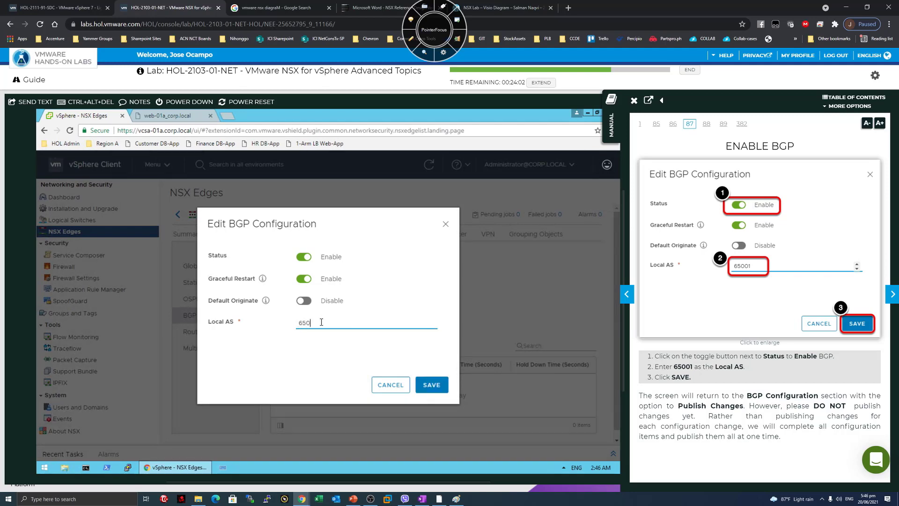
text(01)
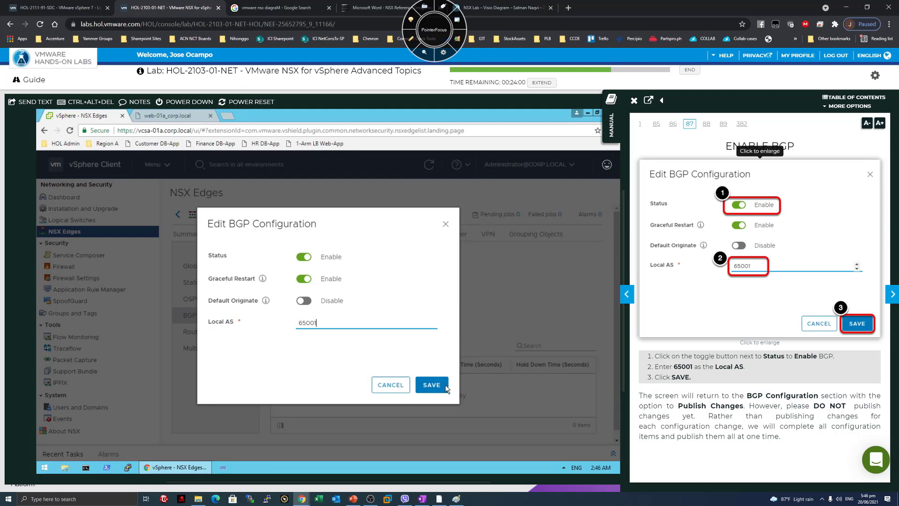
click(432, 384)
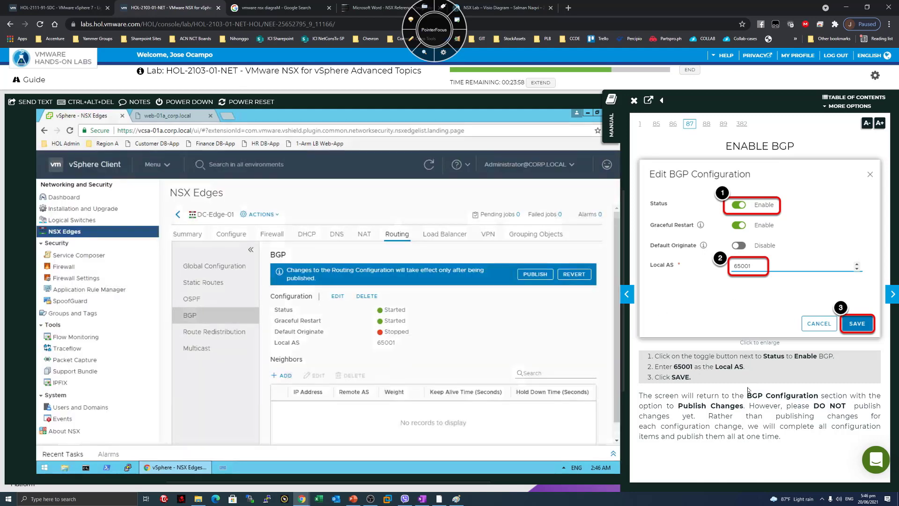
Add BGP neighbor DLR-01 at 172.16.0.11 with Remote AS 65001.
drag(696, 396, 723, 427)
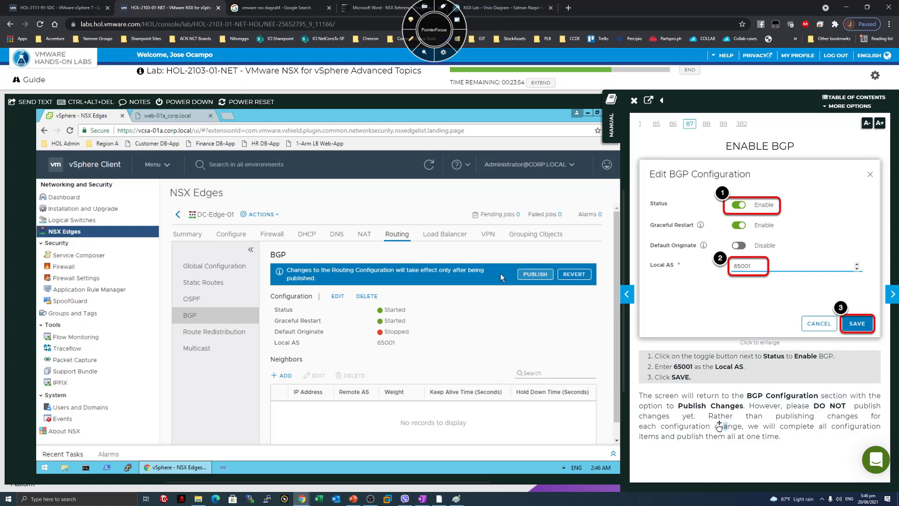
click(888, 297)
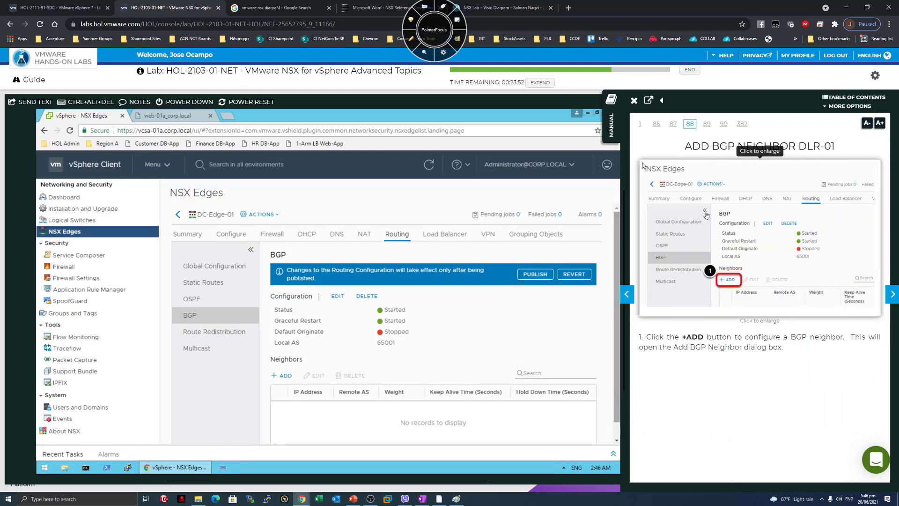
click(279, 376)
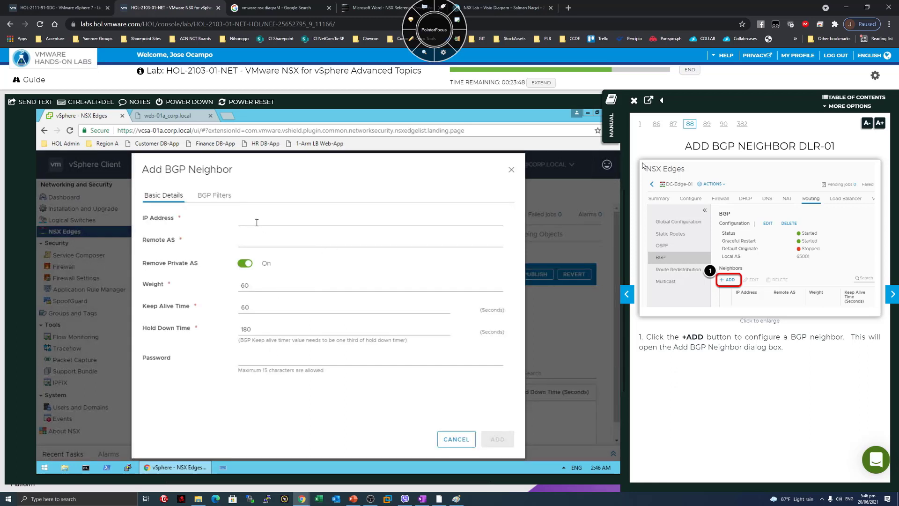
click(888, 301)
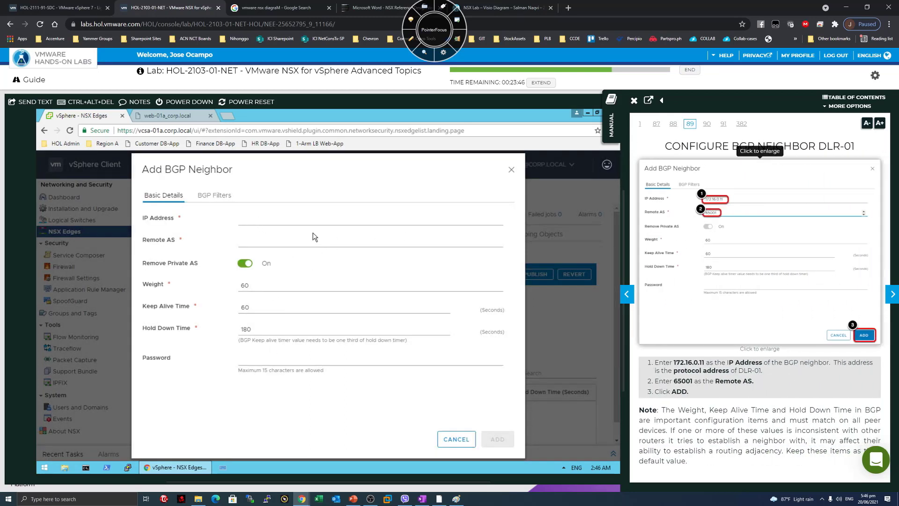
click(244, 221)
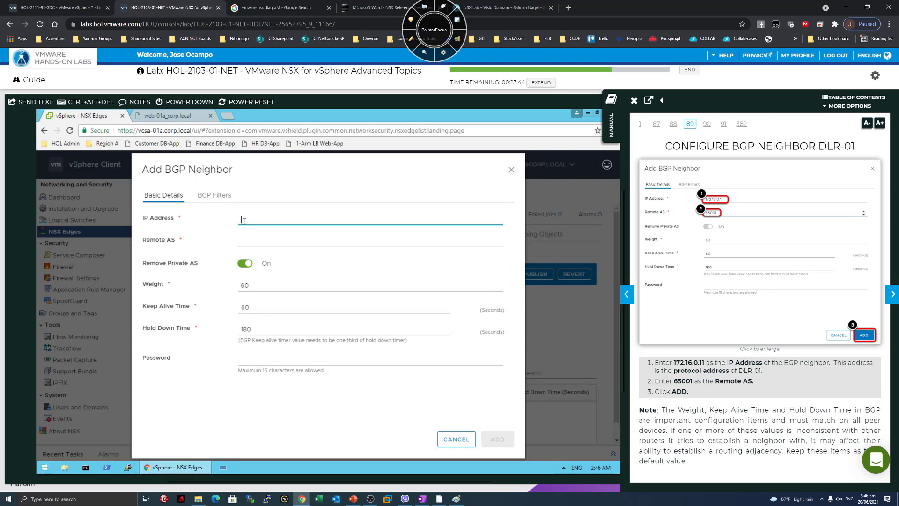
text(172)
text(2.16)
text(.0.11)
click(267, 241)
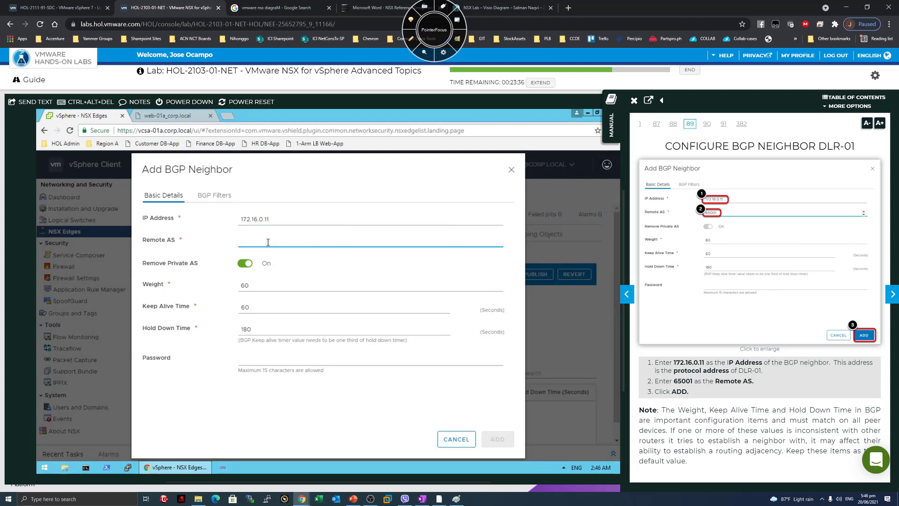
text(65001)
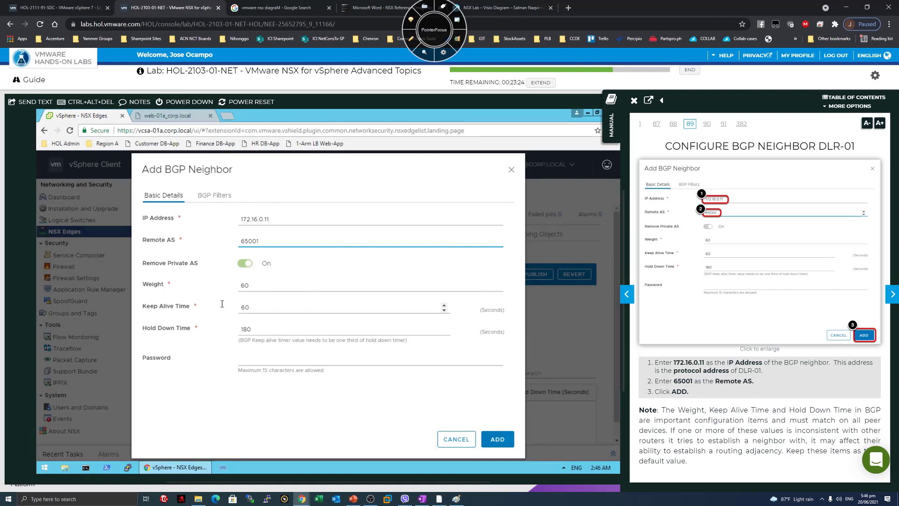
click(488, 447)
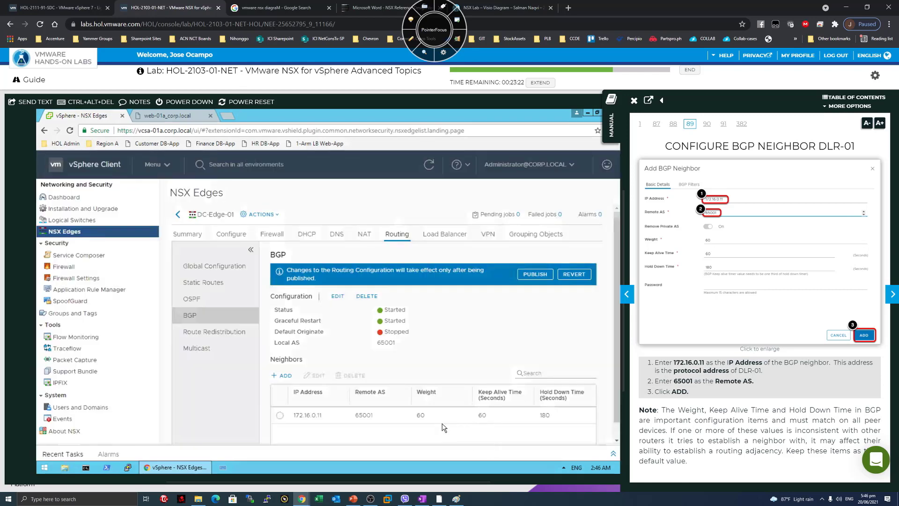
Start a second BGP neighbor with IP 192.168.100.1 and Remote AS 65002.
click(892, 294)
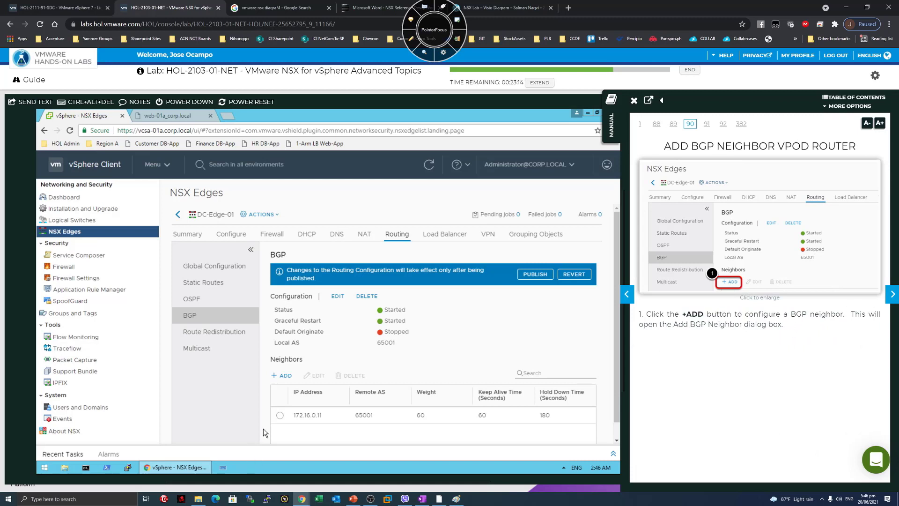
click(282, 375)
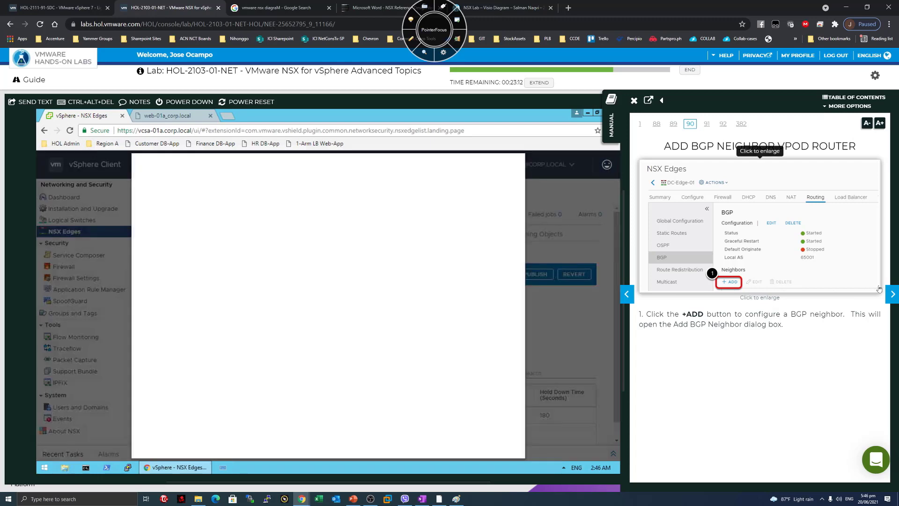
click(892, 294)
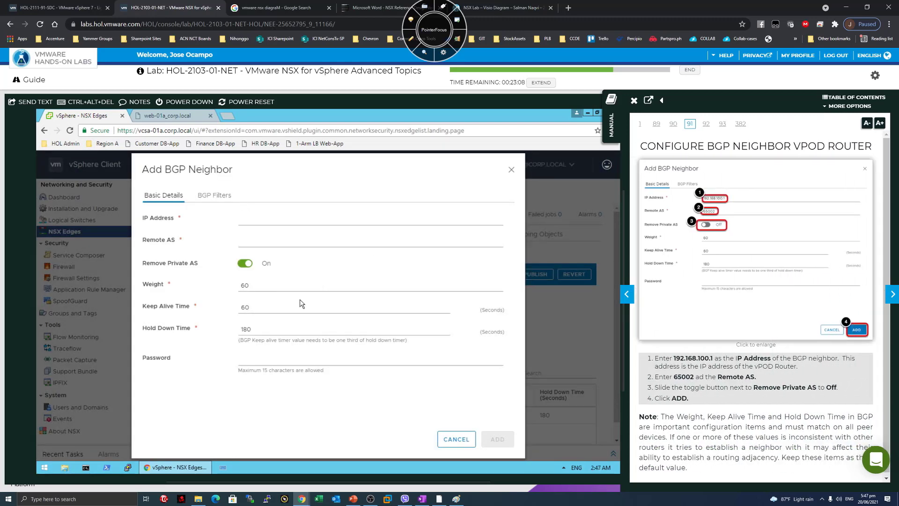
click(256, 222)
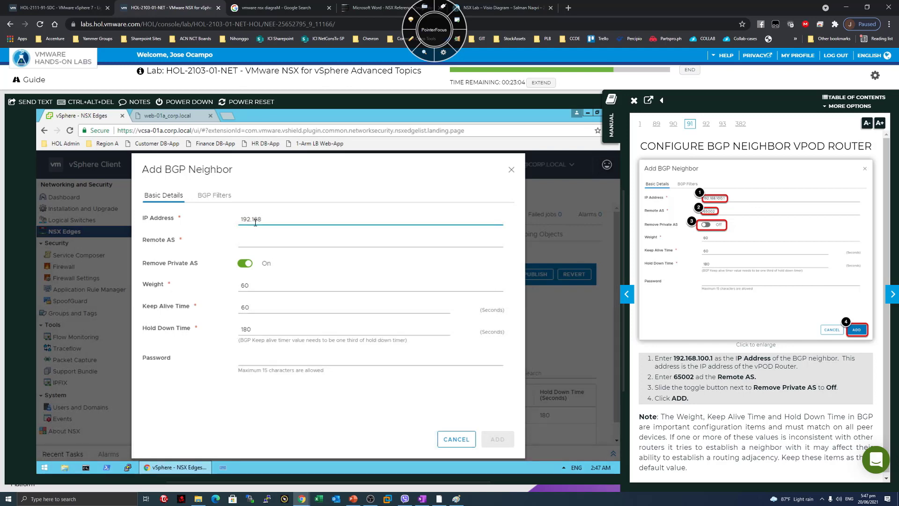
text(.100.1)
click(264, 241)
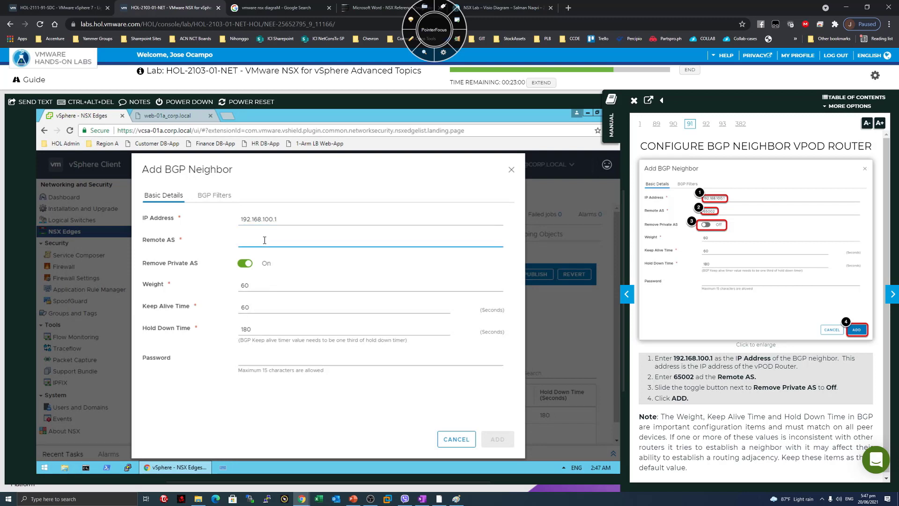
text(65002)
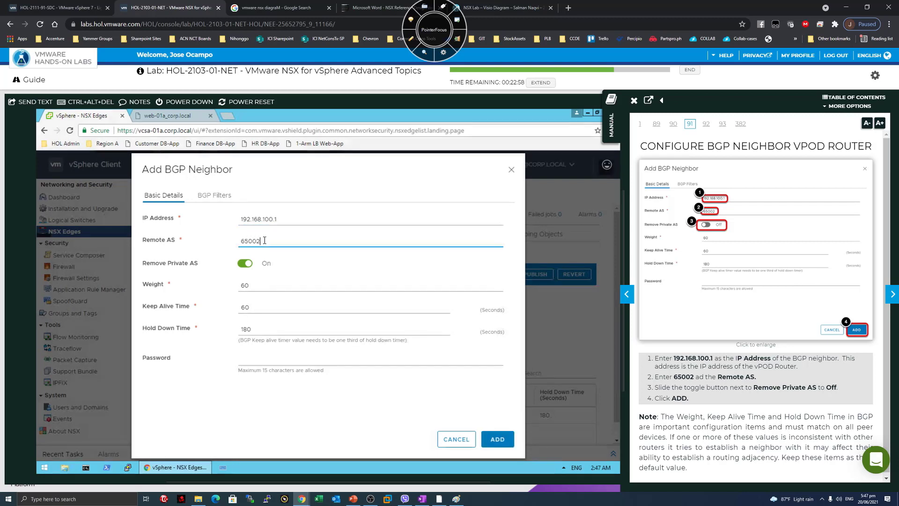
Set Remove Private AS to Off and add the 192.168.100.1 neighbor.
drag(759, 380, 681, 378)
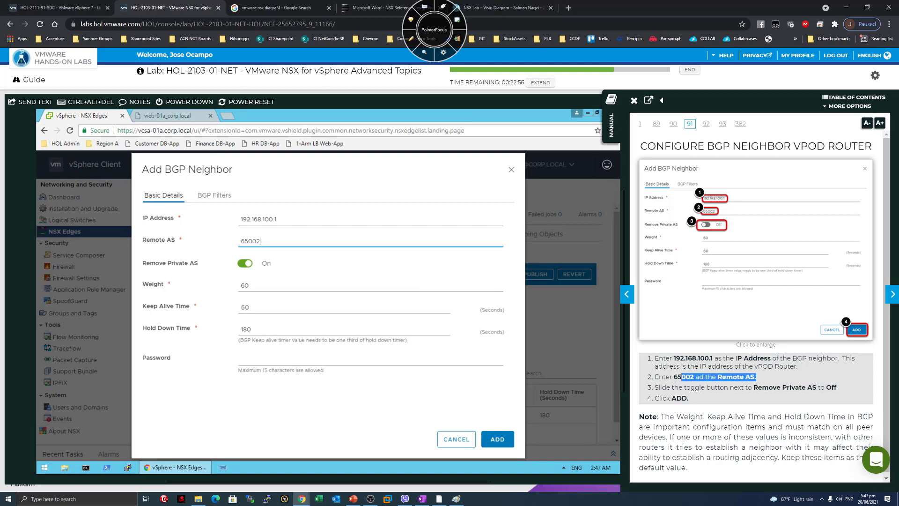
click(755, 415)
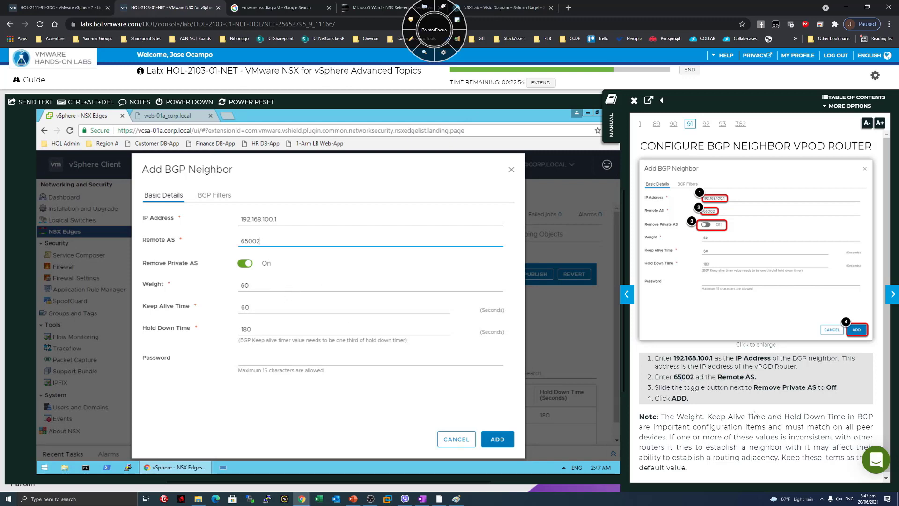
drag(758, 388, 838, 387)
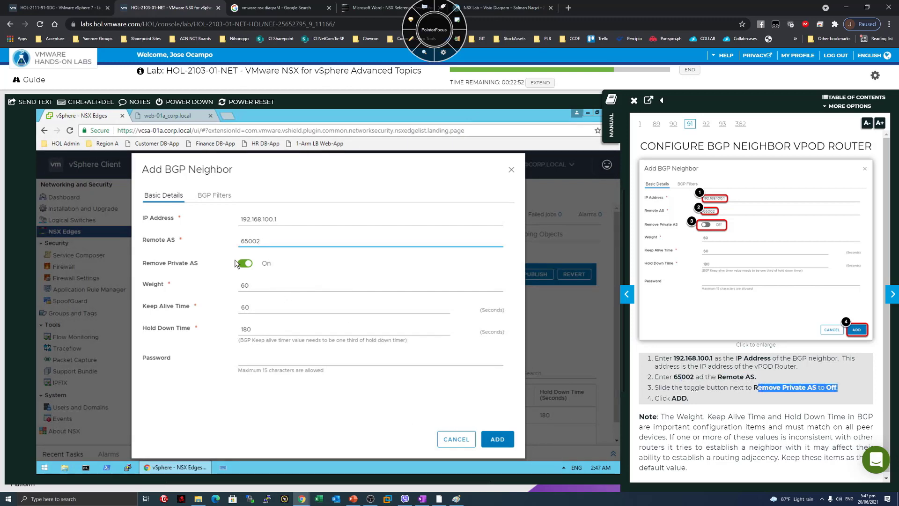
click(245, 264)
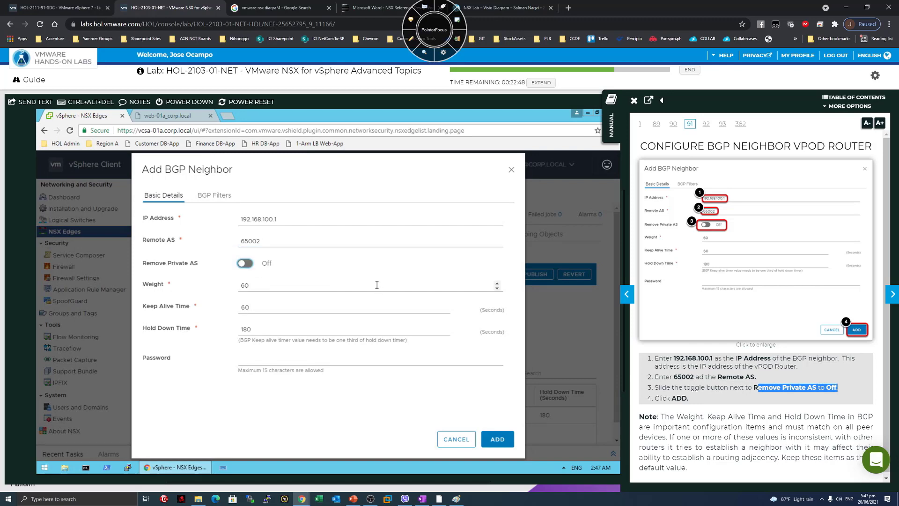
click(763, 426)
scroll(762, 425, down, 1)
drag(762, 424, 755, 435)
click(748, 442)
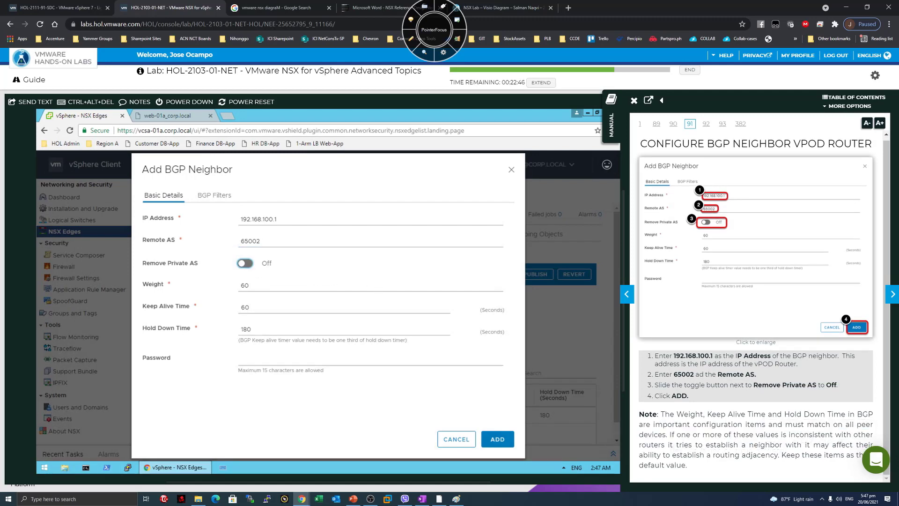
click(495, 438)
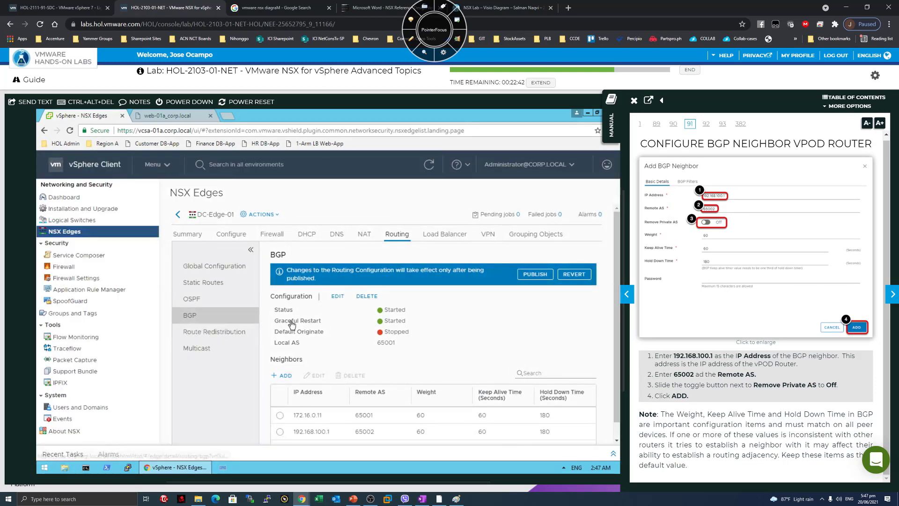
Publish the BGP configuration and move the guide to Edge Services Gateway Routing Verification, page 94.
click(887, 298)
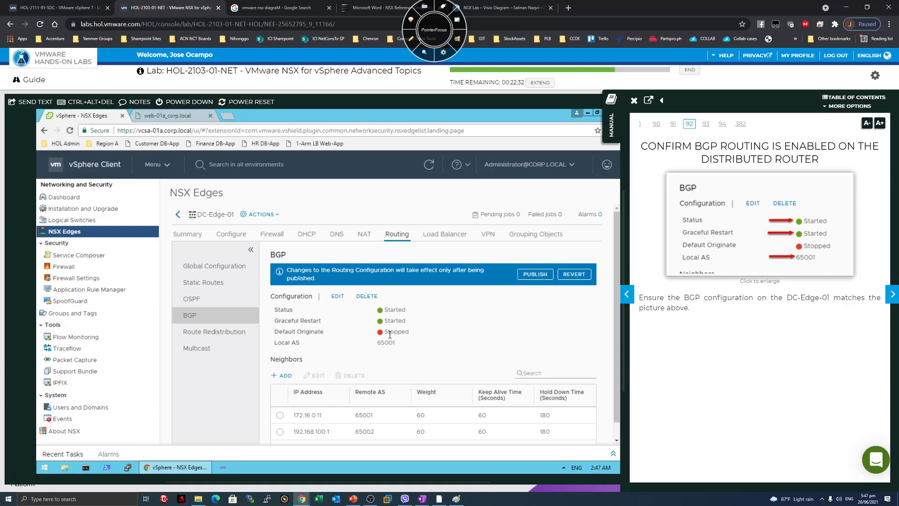
click(887, 293)
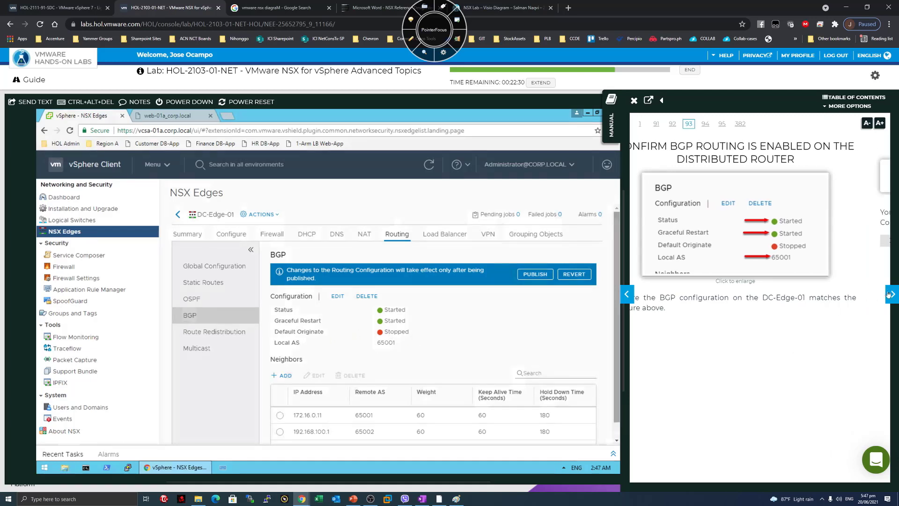
click(534, 274)
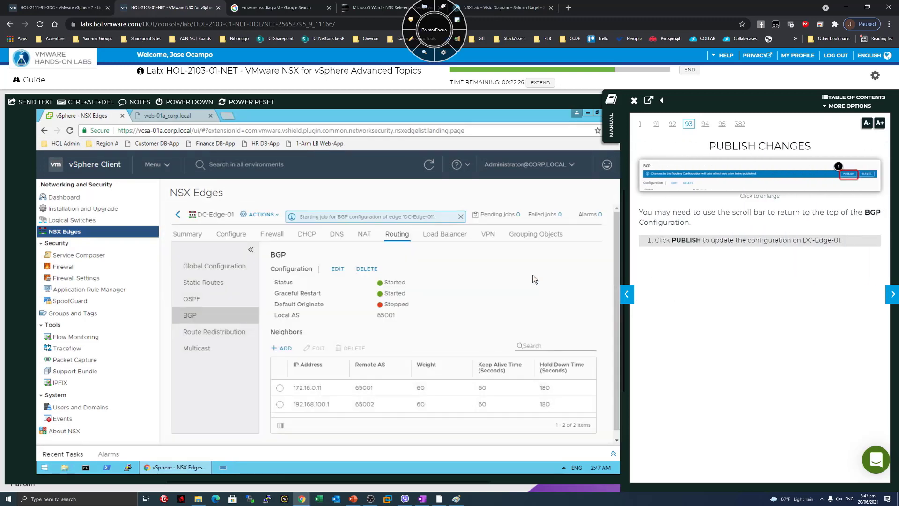
click(890, 297)
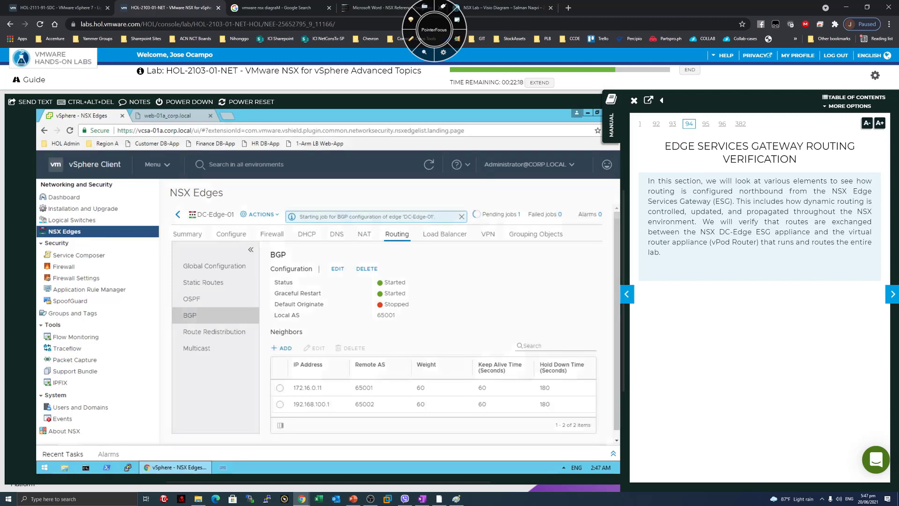
drag(697, 191, 749, 191)
click(748, 192)
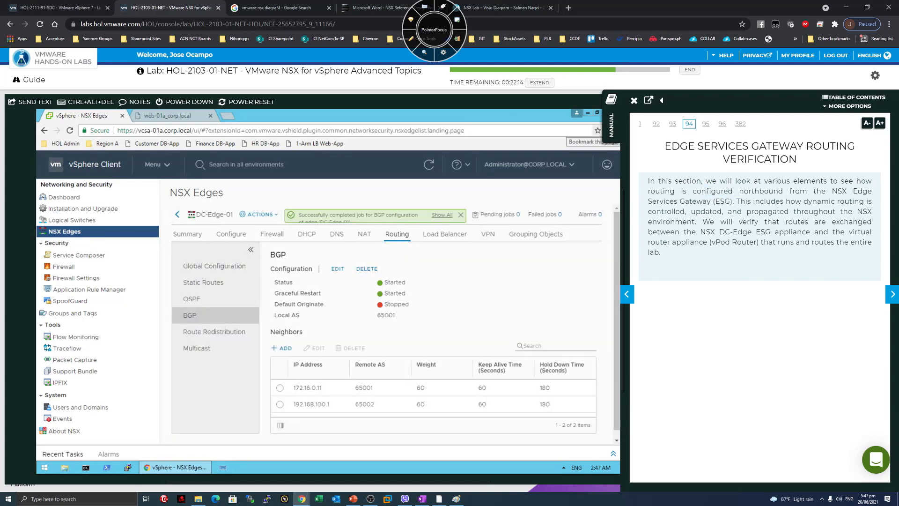
key(F11)
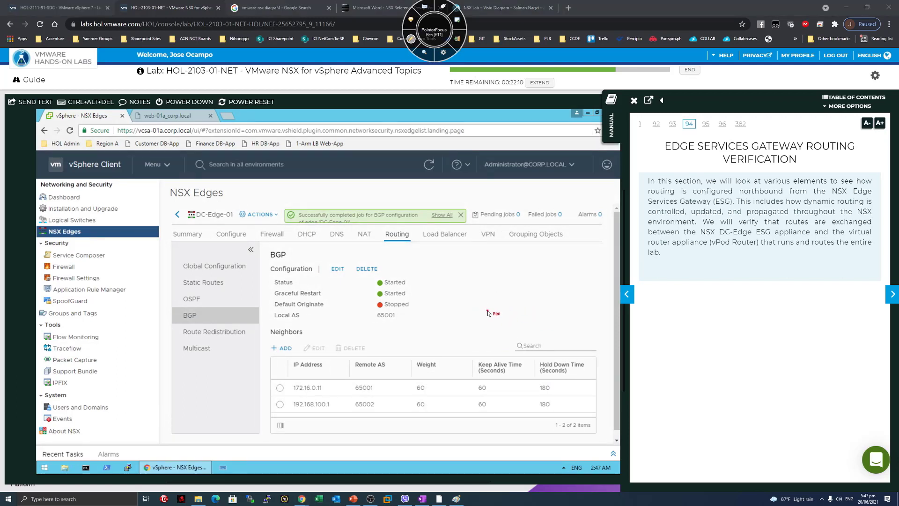
Sketch an ESG box with a line leading upward, then erase the pen annotations.
mouse_move(487, 312)
mouse_down()
mouse_move(569, 367)
mouse_move(465, 309)
mouse_up()
mouse_move(510, 329)
mouse_down()
mouse_move(512, 344)
mouse_move(547, 338)
mouse_up()
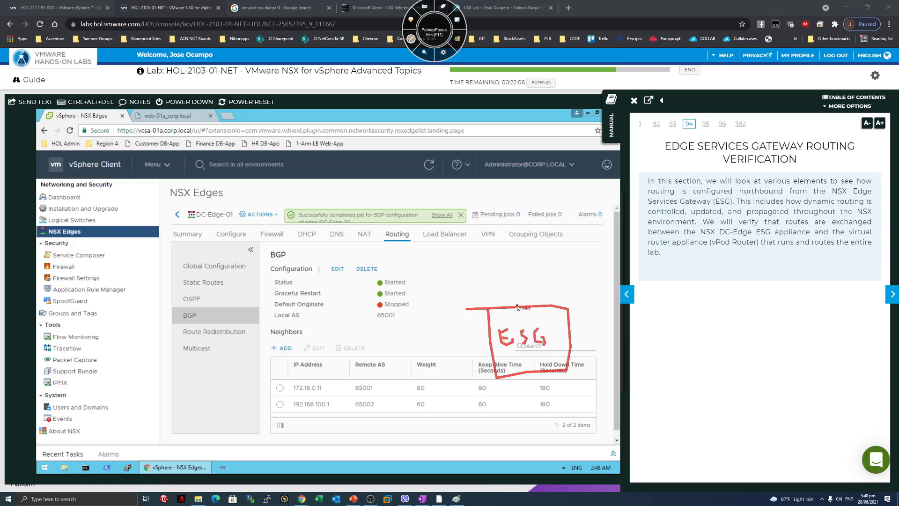
drag(517, 307, 500, 209)
mouse_move(510, 160)
mouse_down()
mouse_move(467, 167)
mouse_move(515, 156)
mouse_move(472, 140)
mouse_up()
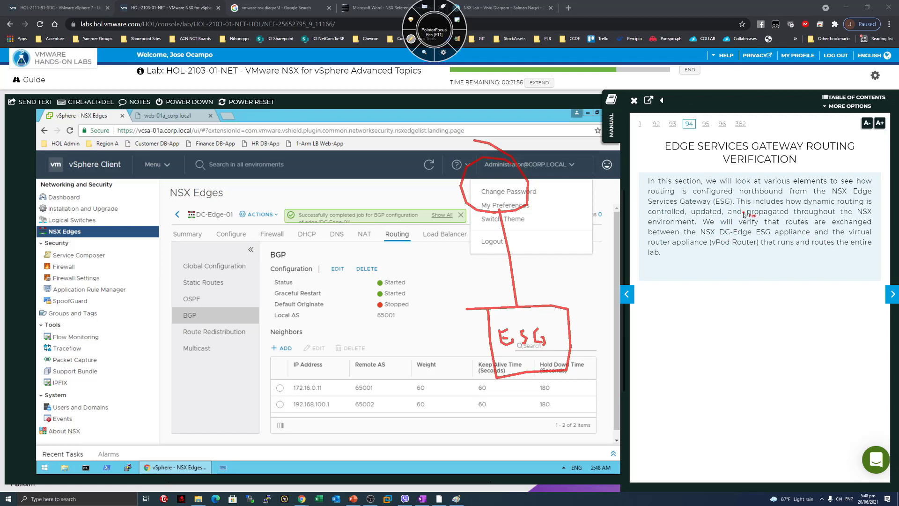
click(410, 40)
Highlight the dynamic routing and ESG/vPod Router text, then go to page 95.
drag(706, 191, 730, 201)
click(755, 200)
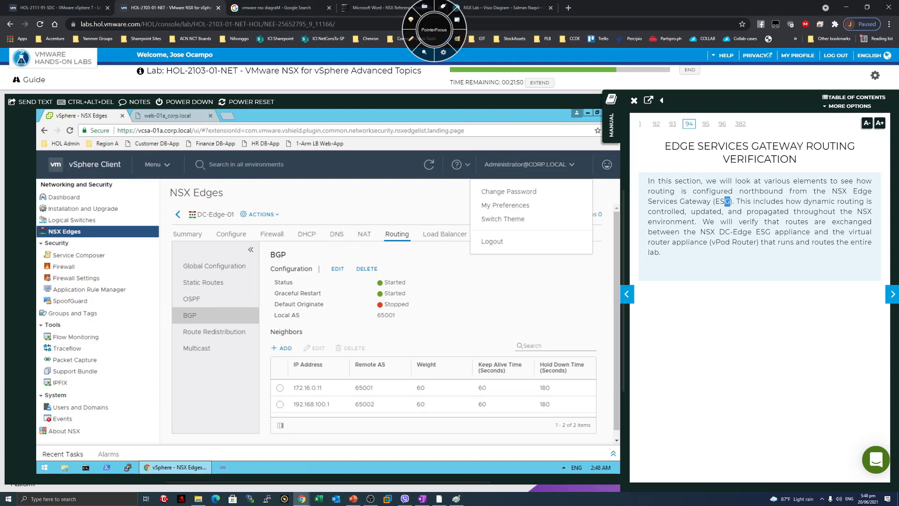
drag(813, 212, 736, 202)
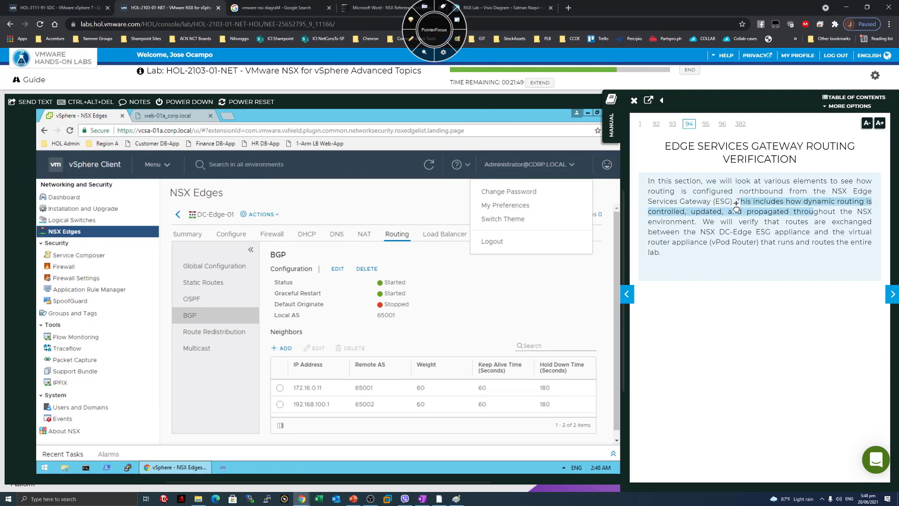
click(810, 206)
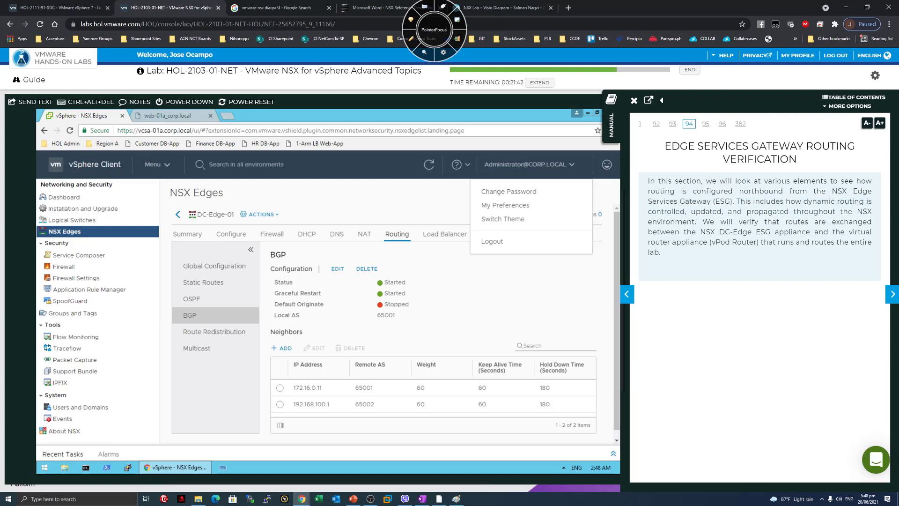
drag(700, 232, 754, 248)
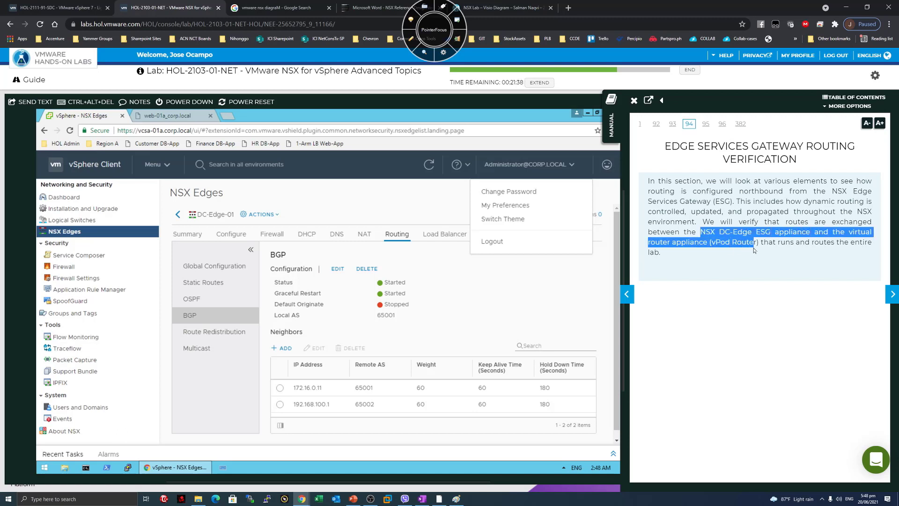
click(769, 251)
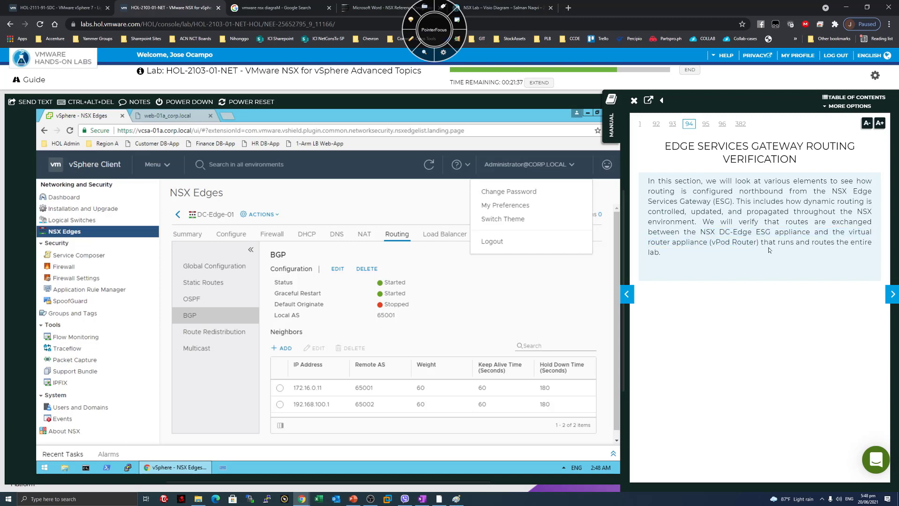
click(893, 294)
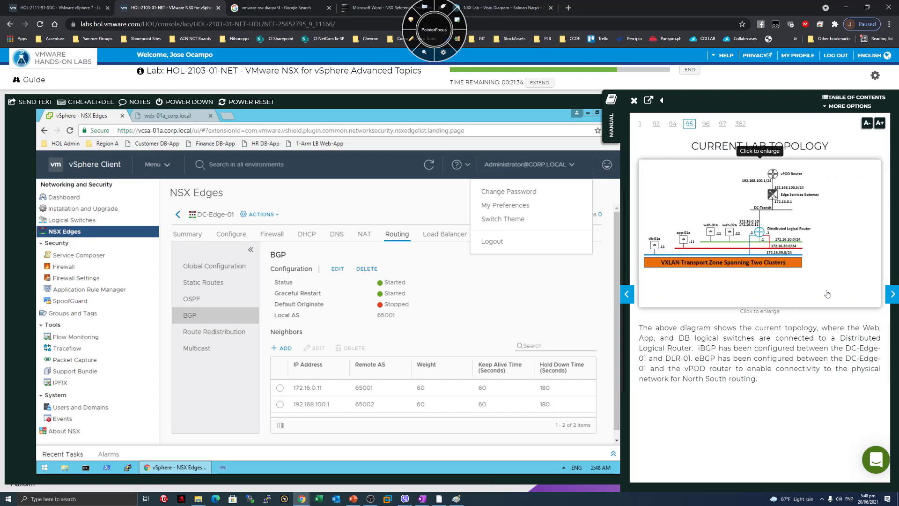
Widen the guide panel and mark the subnets, Distributed Logical Router, web-01a and 172.16.0.1 link.
drag(624, 276, 227, 266)
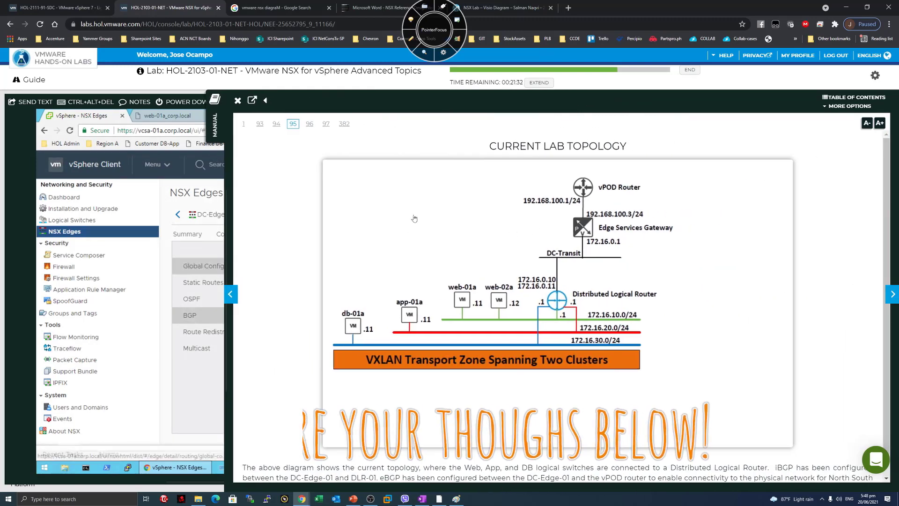
click(411, 40)
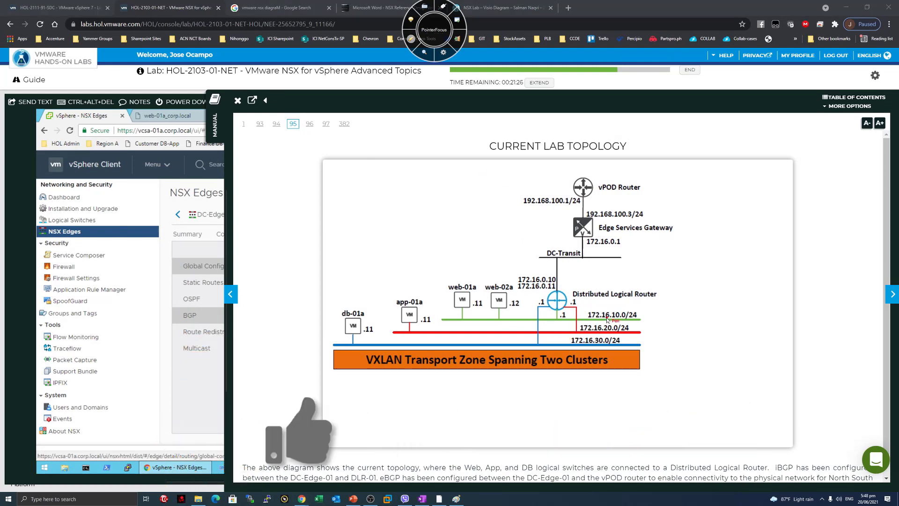
mouse_move(663, 280)
mouse_down()
mouse_move(680, 313)
mouse_move(665, 357)
mouse_up()
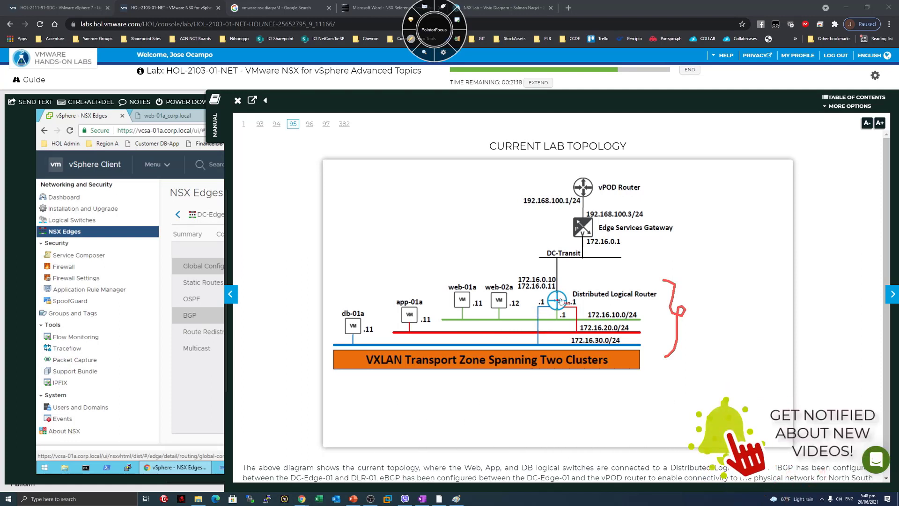
mouse_move(627, 277)
mouse_down()
mouse_move(615, 286)
mouse_move(622, 286)
mouse_up()
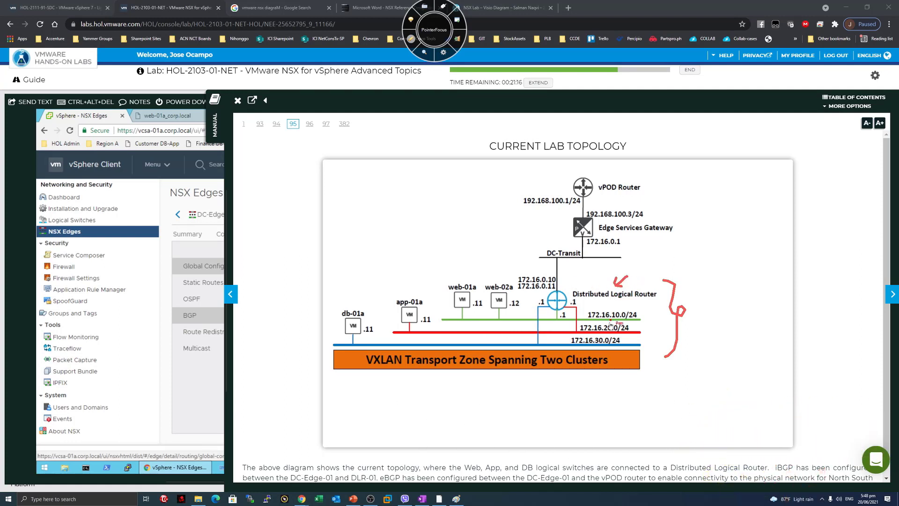
drag(425, 252, 452, 281)
drag(569, 284, 588, 243)
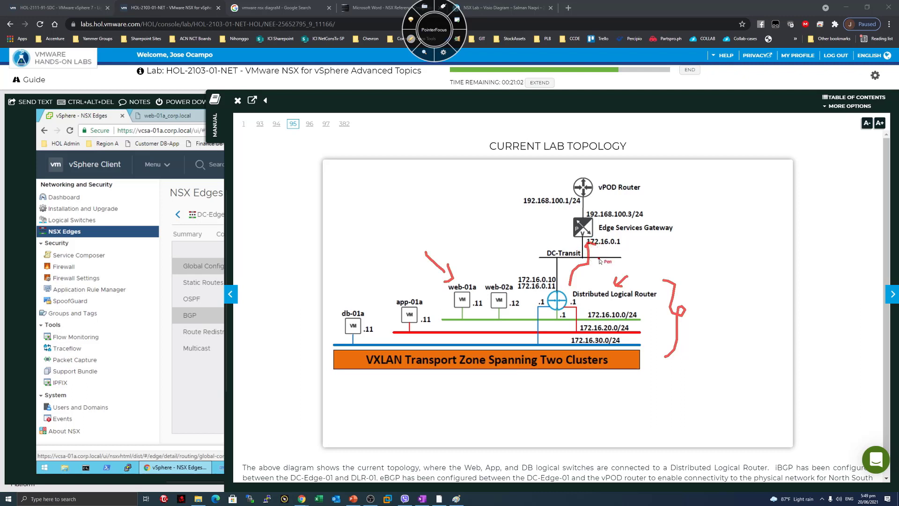
Annotate the DC-Transit link, underline Edge Services Gateway, and label the vPOD Router link's AS.
drag(599, 260, 624, 268)
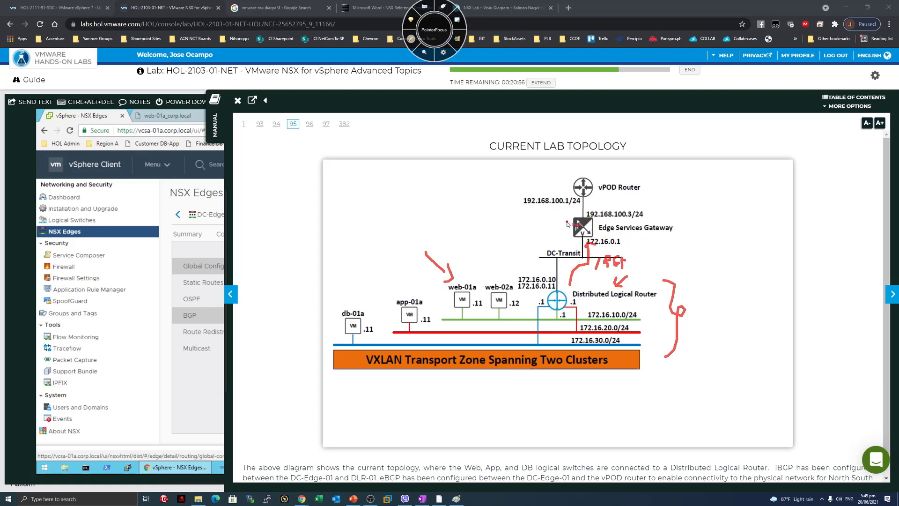
drag(665, 235, 682, 234)
drag(602, 206, 605, 199)
mouse_move(633, 191)
mouse_down()
mouse_move(630, 201)
mouse_move(645, 205)
mouse_move(681, 198)
mouse_up()
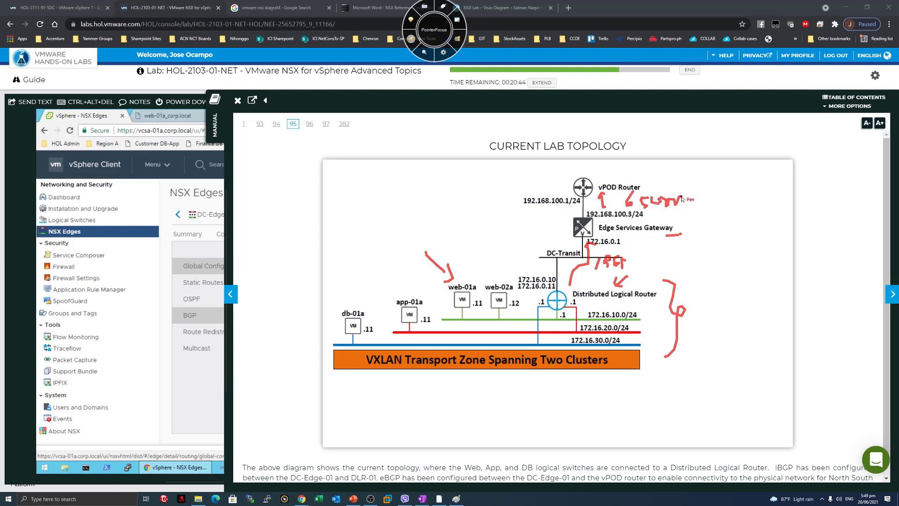
mouse_move(553, 165)
mouse_down()
mouse_move(573, 175)
mouse_move(565, 182)
mouse_up()
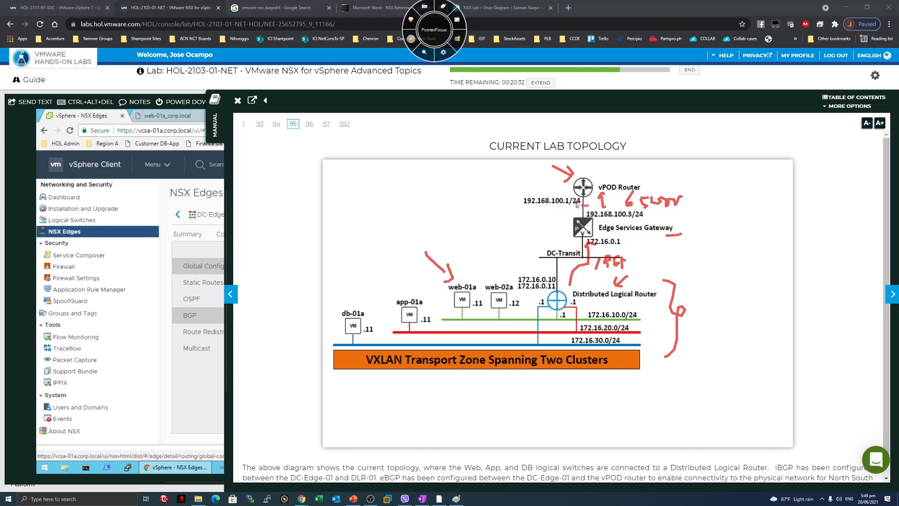
Clear the pen ink and narrow the manual so DC-Edge-01's BGP neighbors show in the console.
click(224, 282)
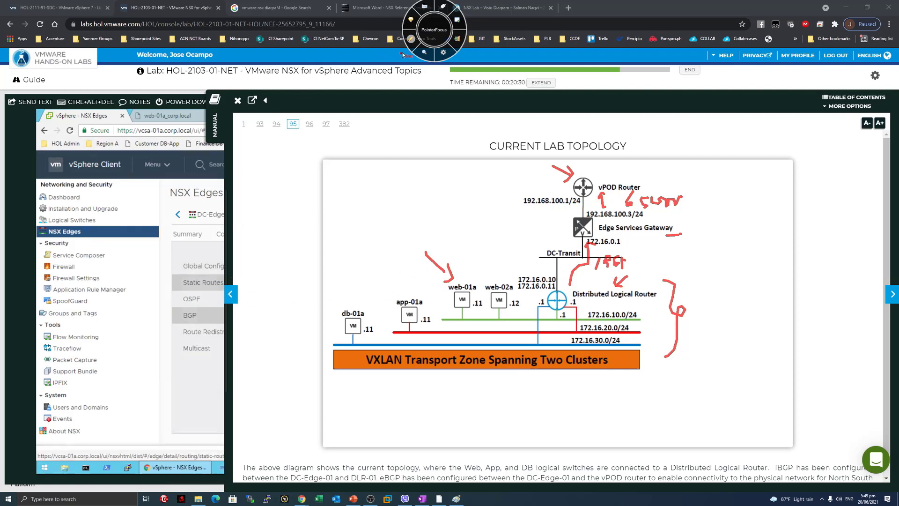
click(411, 39)
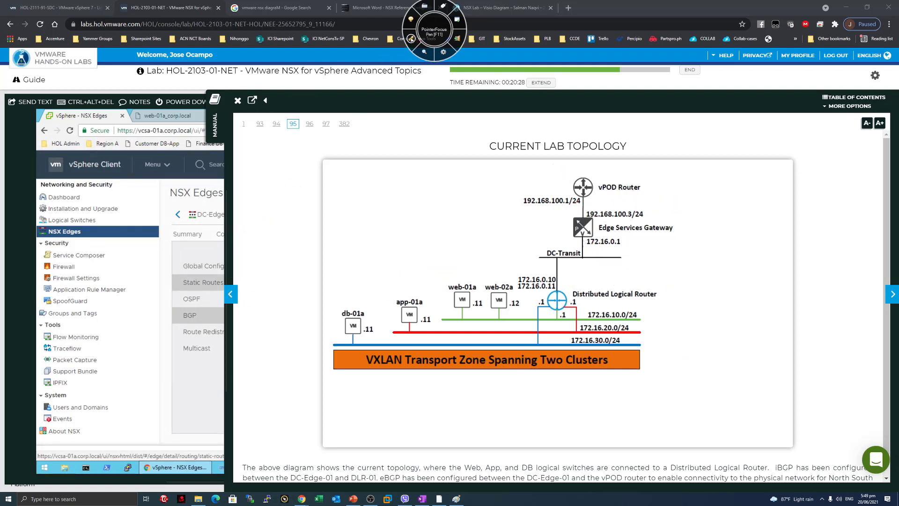
drag(227, 248, 644, 254)
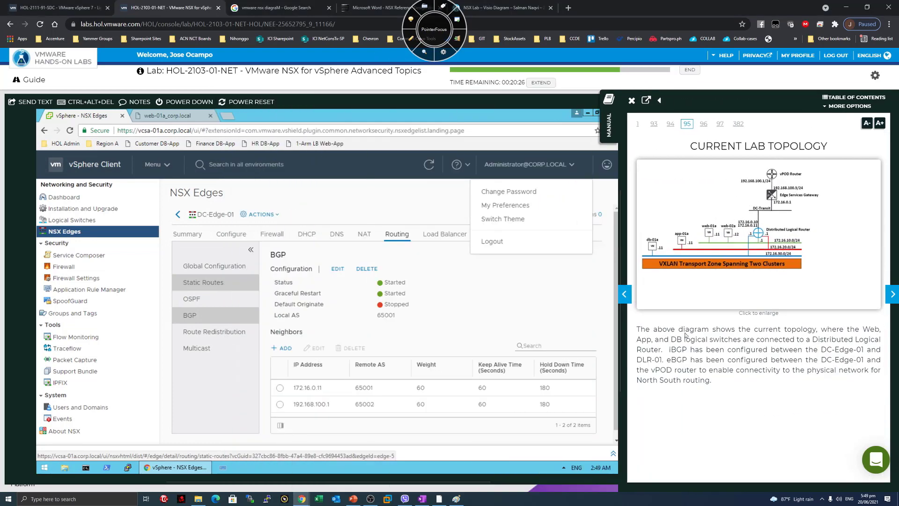
Turn to page 96 and highlight the text about NSX DC-Edge-01 and learning routes.
drag(808, 349, 814, 360)
click(814, 360)
click(893, 294)
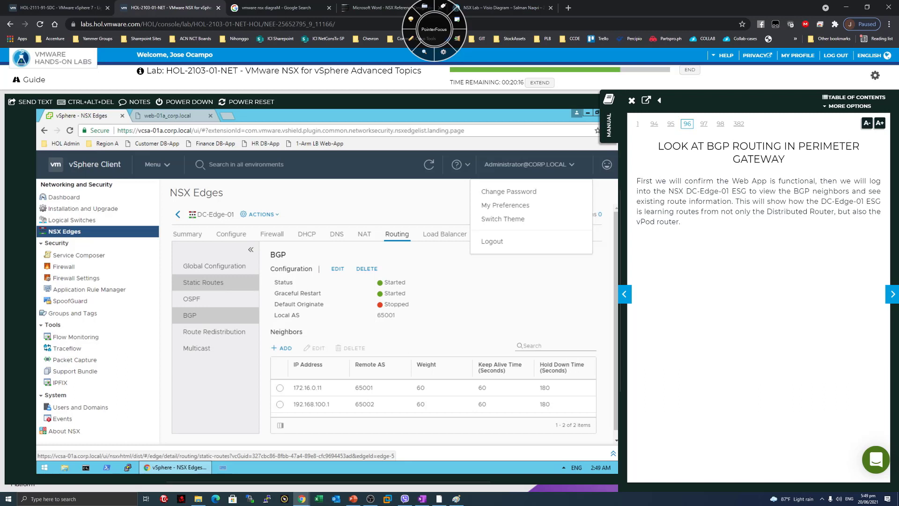
drag(669, 191, 856, 191)
click(857, 191)
mouse_move(735, 202)
mouse_down()
mouse_move(786, 202)
mouse_move(742, 201)
mouse_up()
click(751, 206)
click(744, 202)
drag(657, 212, 766, 212)
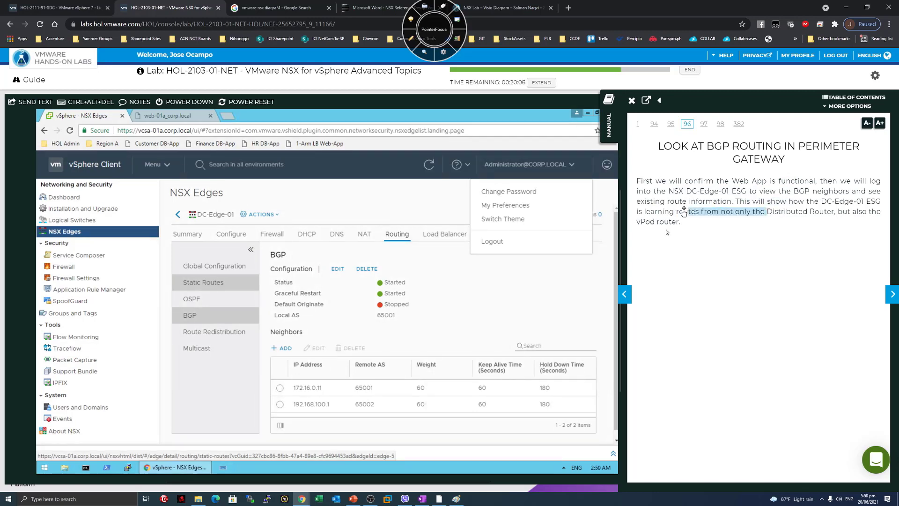
click(667, 228)
Return to the page 95 topology diagram and enlarge the manual over the console.
drag(656, 222, 683, 222)
click(687, 229)
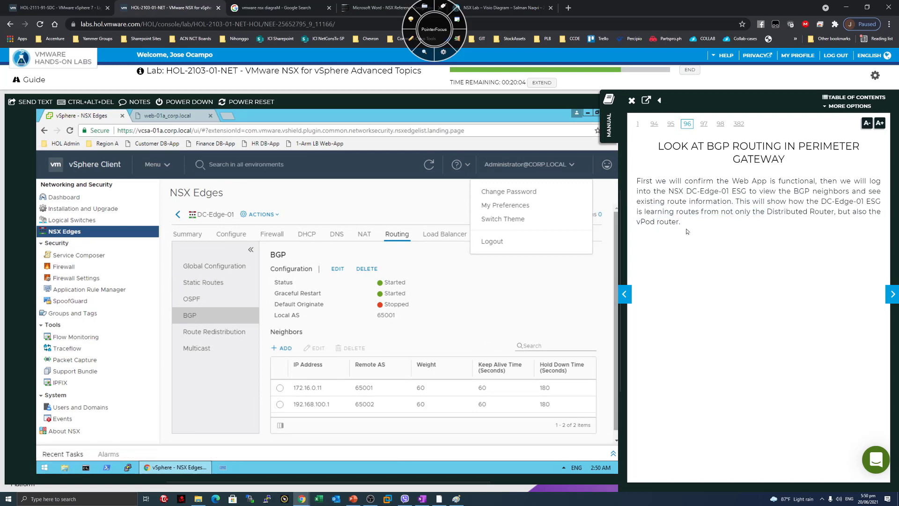
click(626, 295)
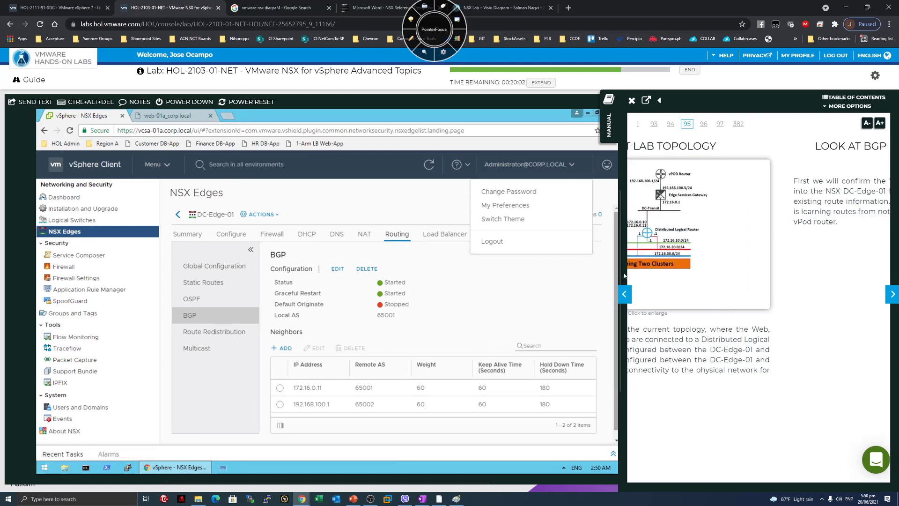
drag(621, 241, 223, 240)
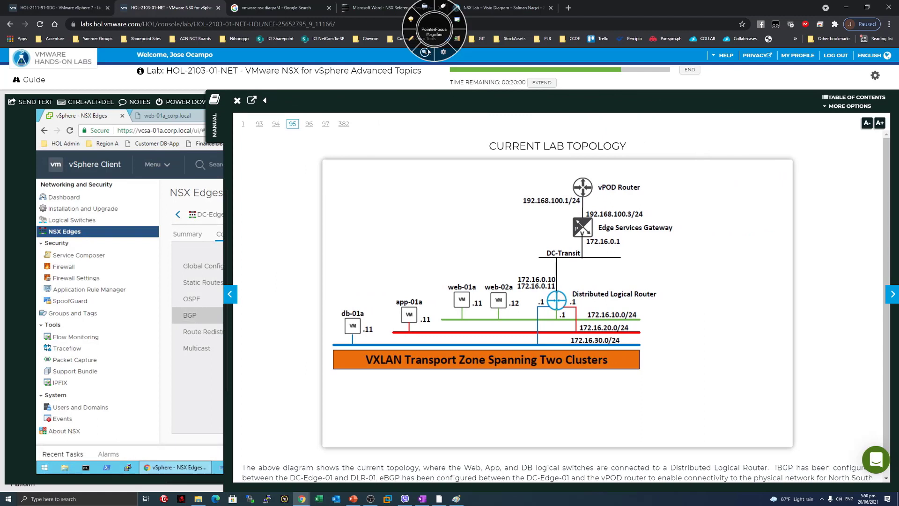
Mark up the topology diagram with the pen, clear the ink, and widen the console again.
click(411, 38)
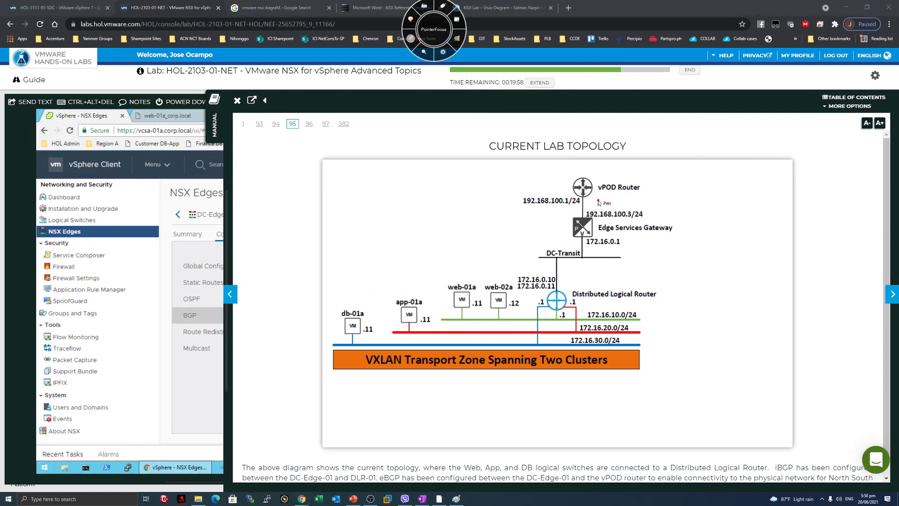
drag(598, 200, 603, 244)
mouse_move(545, 304)
mouse_down()
mouse_move(531, 298)
mouse_move(568, 231)
mouse_move(561, 229)
mouse_move(568, 244)
mouse_up()
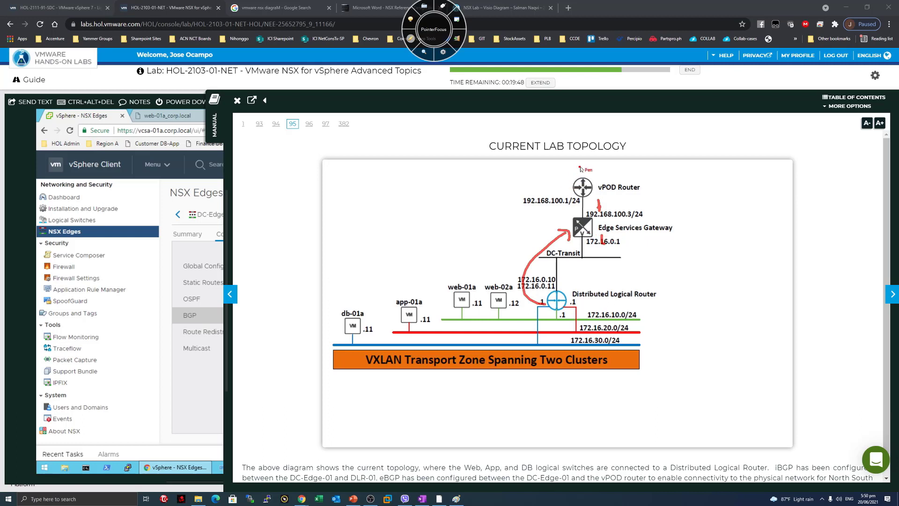
mouse_move(575, 167)
mouse_down()
mouse_move(590, 166)
mouse_move(559, 214)
mouse_move(570, 215)
mouse_move(579, 247)
mouse_move(602, 220)
mouse_up()
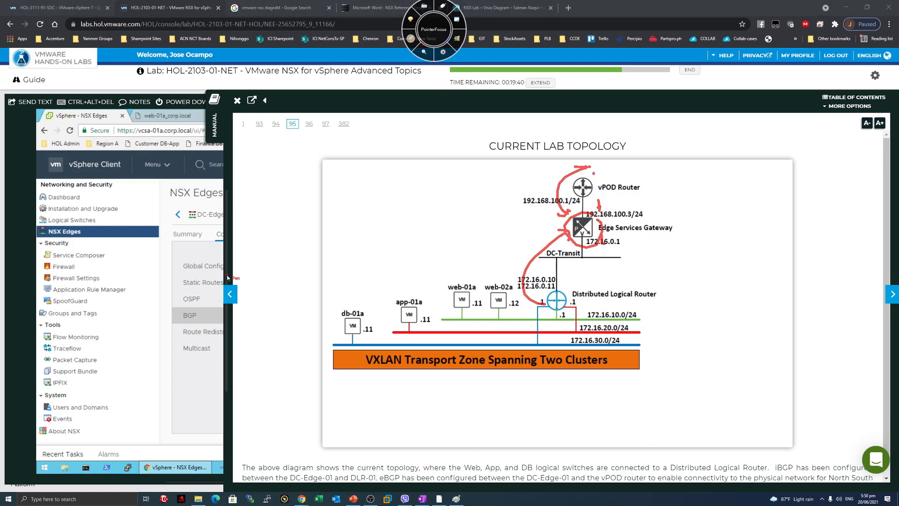
click(411, 45)
drag(225, 268, 628, 271)
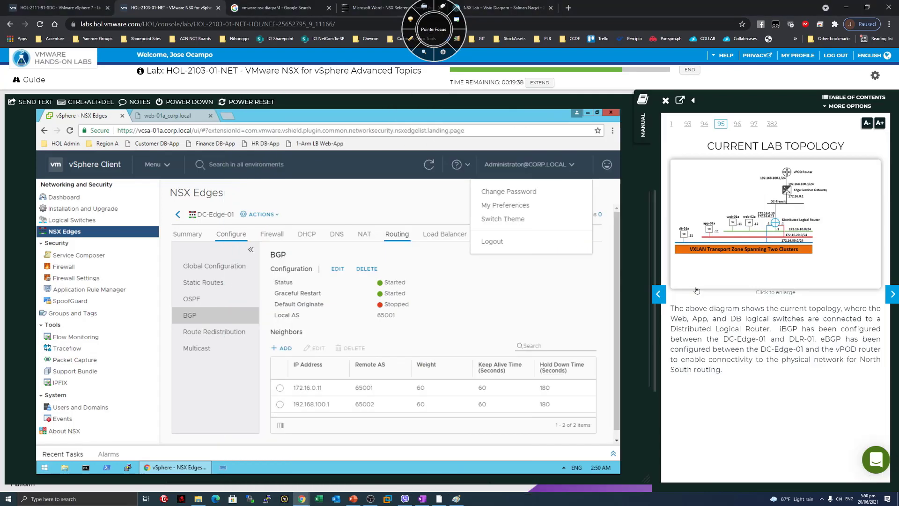
Read the BGP routing page, highlighting the Web App and DC-Edge-01 ESG sentences.
click(887, 298)
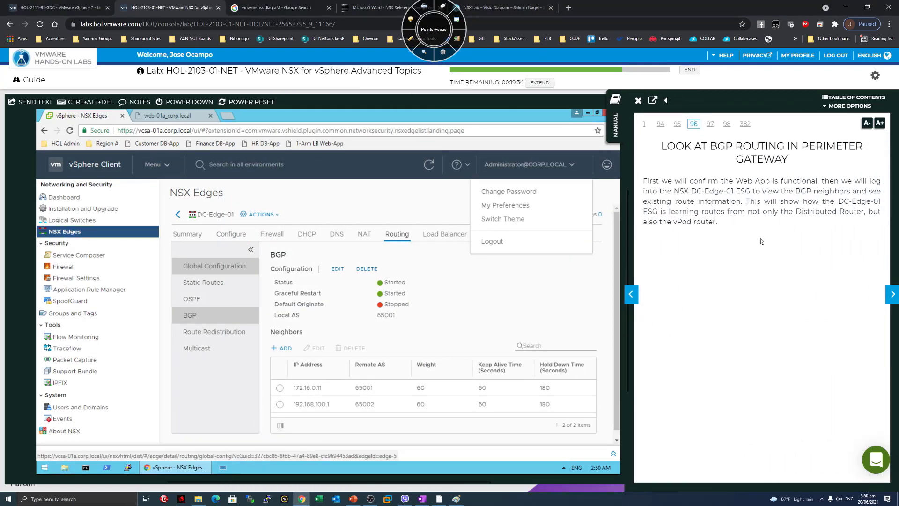
drag(755, 181, 830, 182)
click(806, 248)
drag(705, 191, 802, 201)
click(840, 253)
Load the Customer DB-App page in a new console tab per the application check page.
click(893, 293)
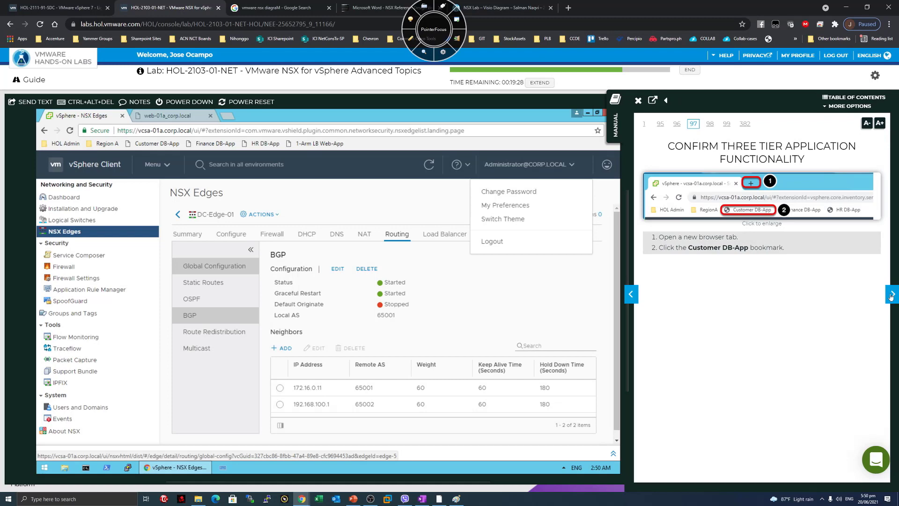
click(227, 116)
click(157, 143)
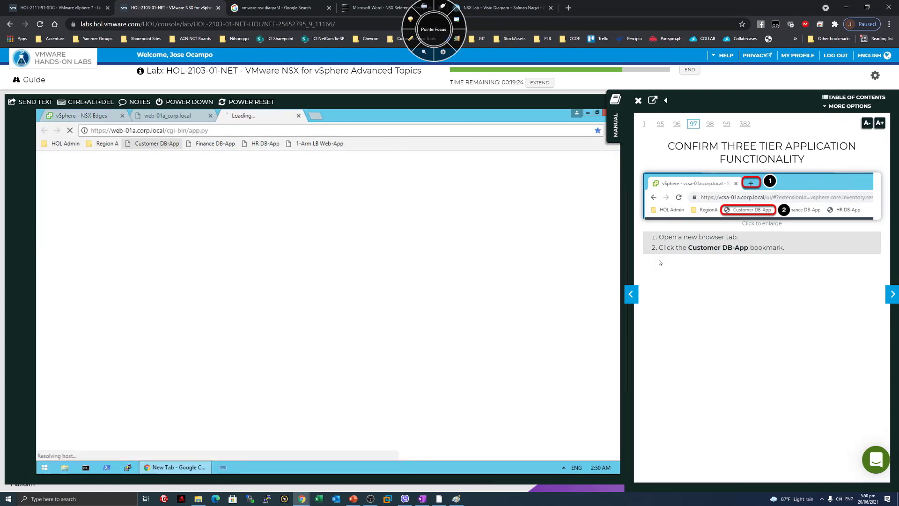
click(889, 296)
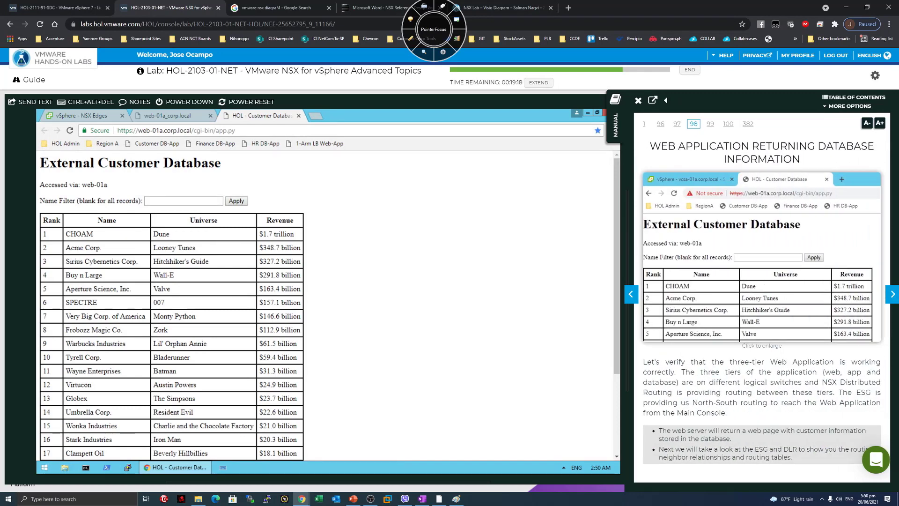
Highlight the manual's sentences on the three tiers, logical switches, and North-South routing.
drag(739, 382, 677, 375)
click(677, 375)
mouse_move(737, 382)
mouse_down()
mouse_move(719, 373)
mouse_move(716, 384)
mouse_move(734, 386)
mouse_up()
click(734, 387)
drag(682, 372, 793, 372)
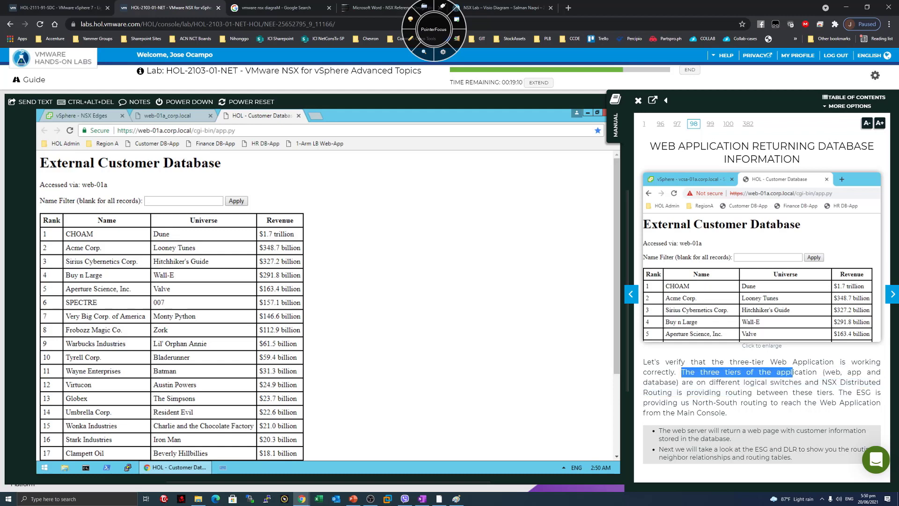
drag(696, 382, 794, 382)
click(794, 382)
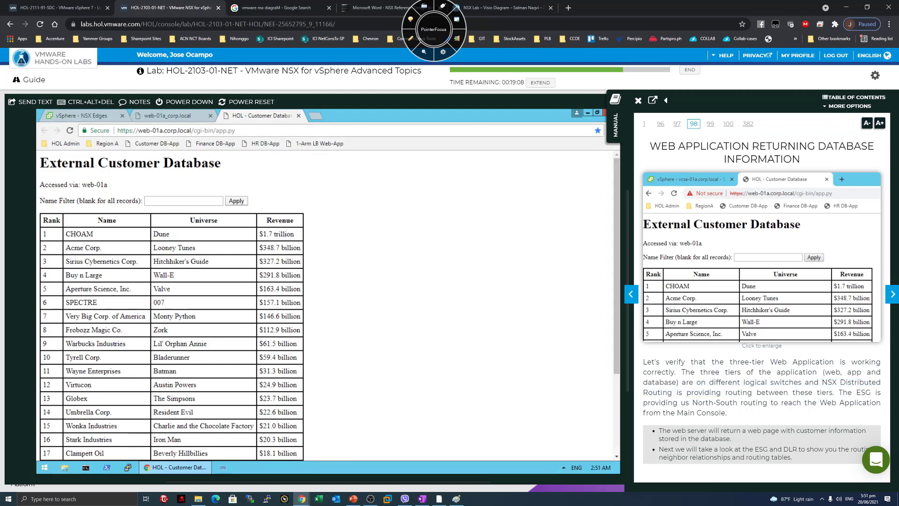
drag(701, 382, 794, 382)
click(797, 382)
drag(677, 392, 827, 391)
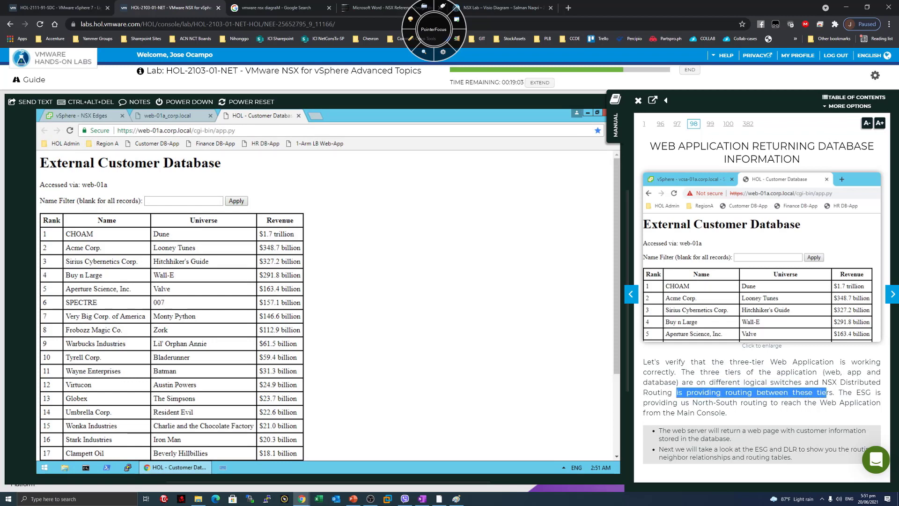
click(833, 392)
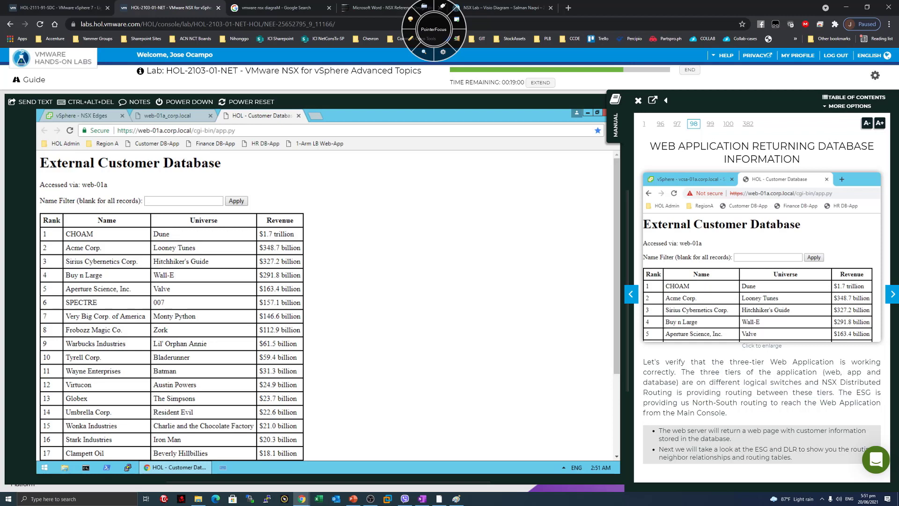
drag(709, 402, 765, 410)
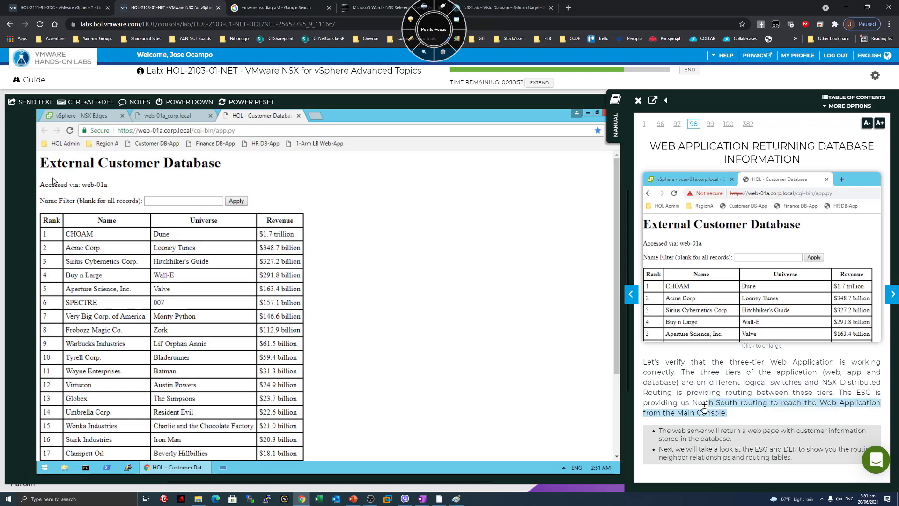
Mark 'via: web-01a' on the database page and advance the manual to page 99.
drag(140, 188, 69, 185)
click(797, 405)
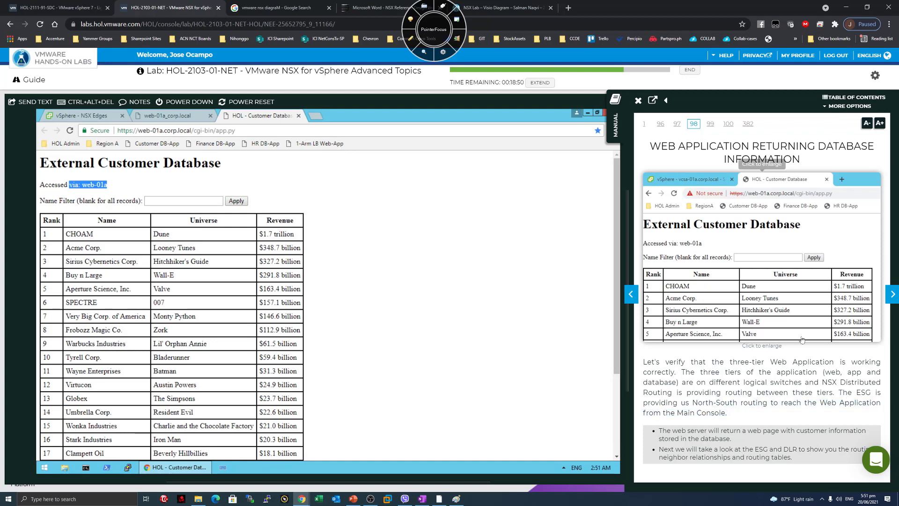
click(891, 294)
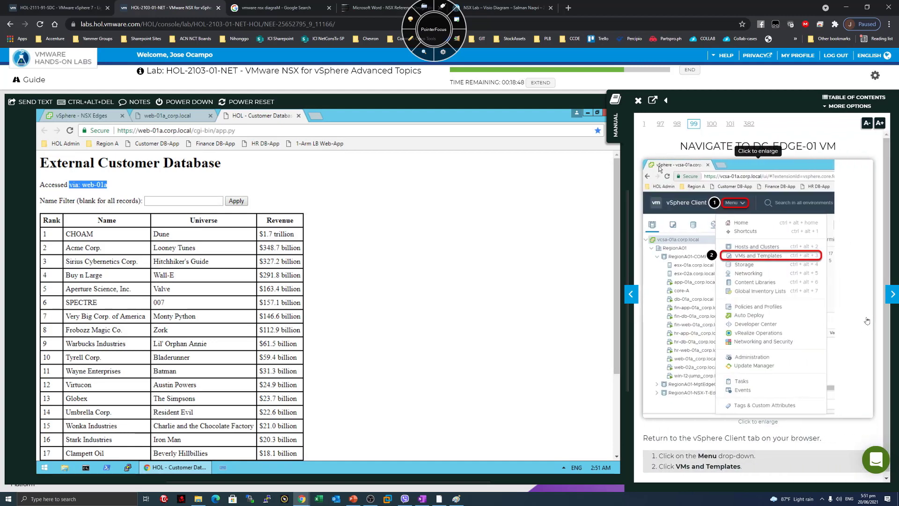
Launch a web console for DC-Edge-01-0 from VMs and Templates, with the manual on page 101.
click(100, 117)
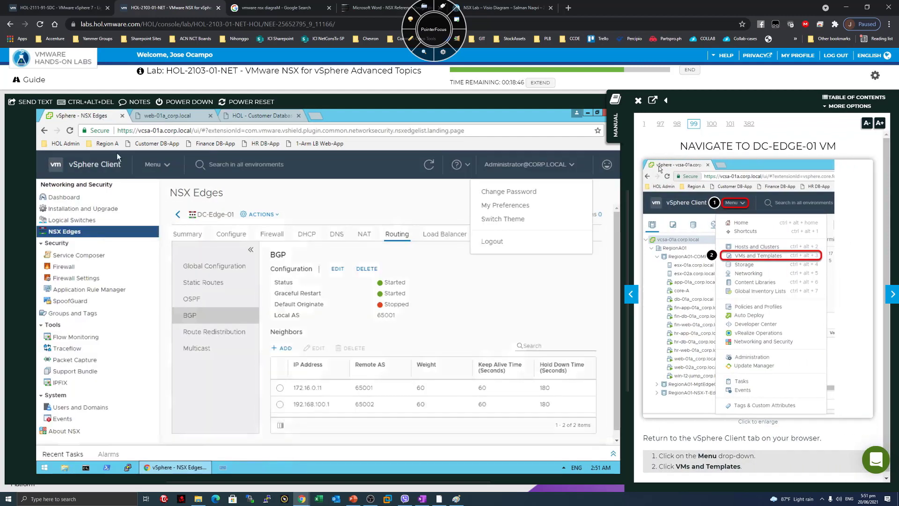
click(168, 168)
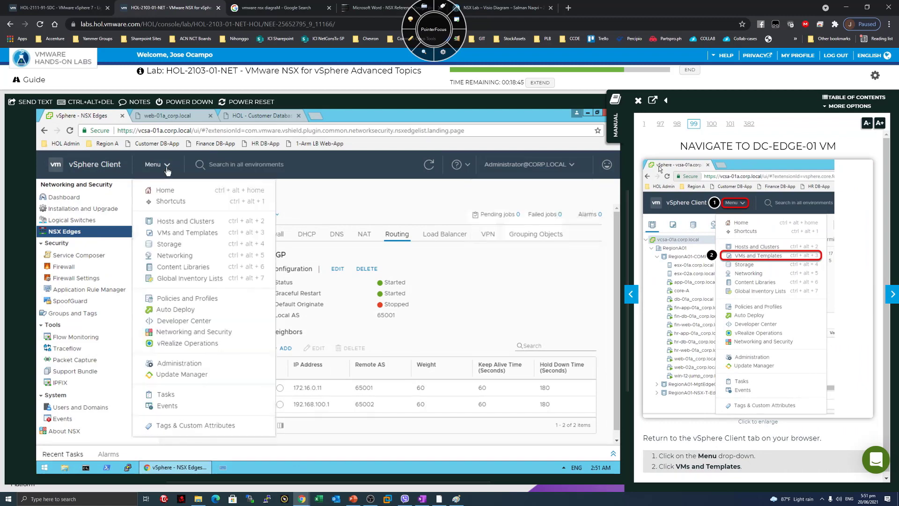
click(175, 233)
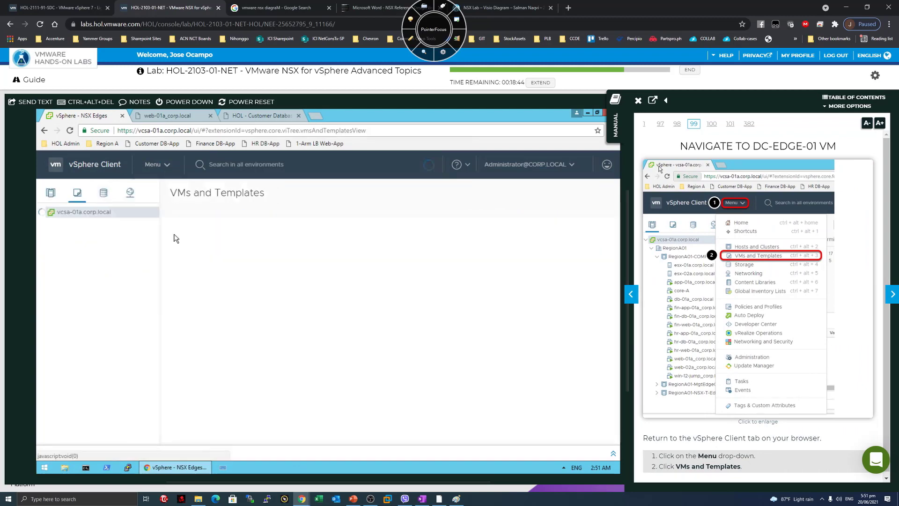
click(891, 295)
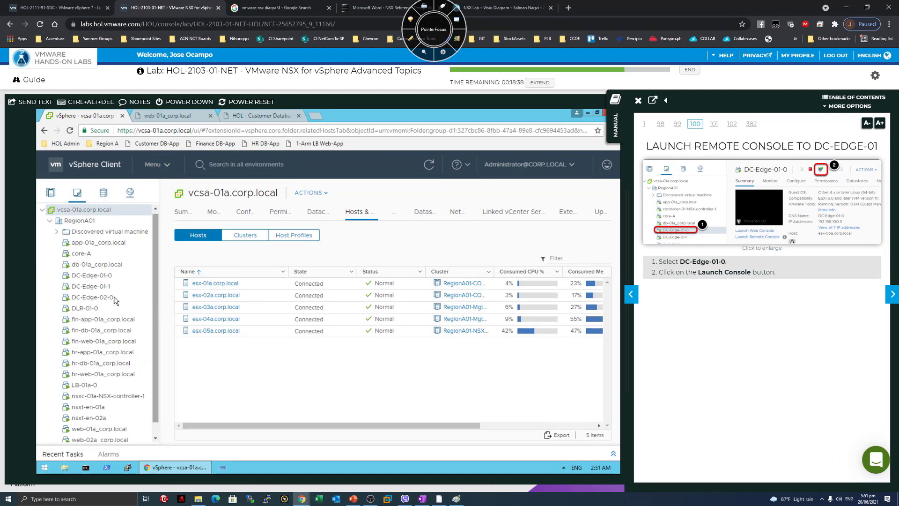
click(102, 277)
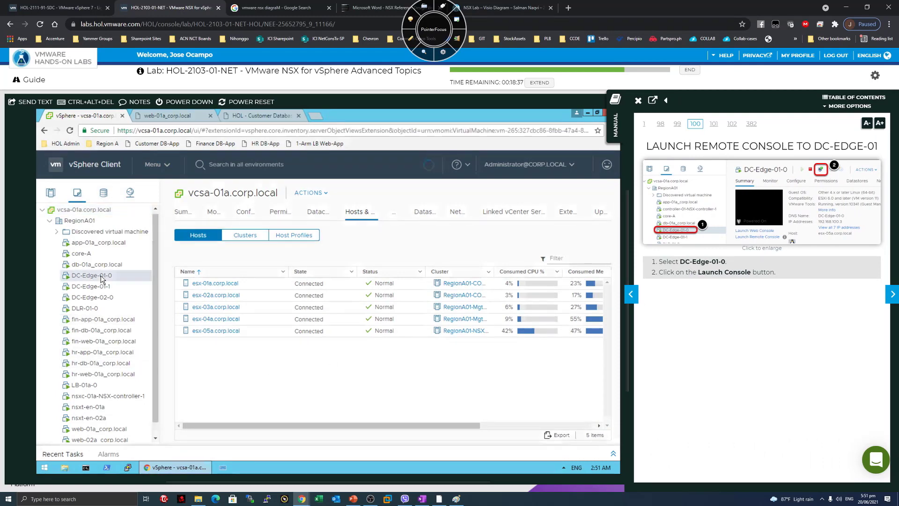
click(891, 295)
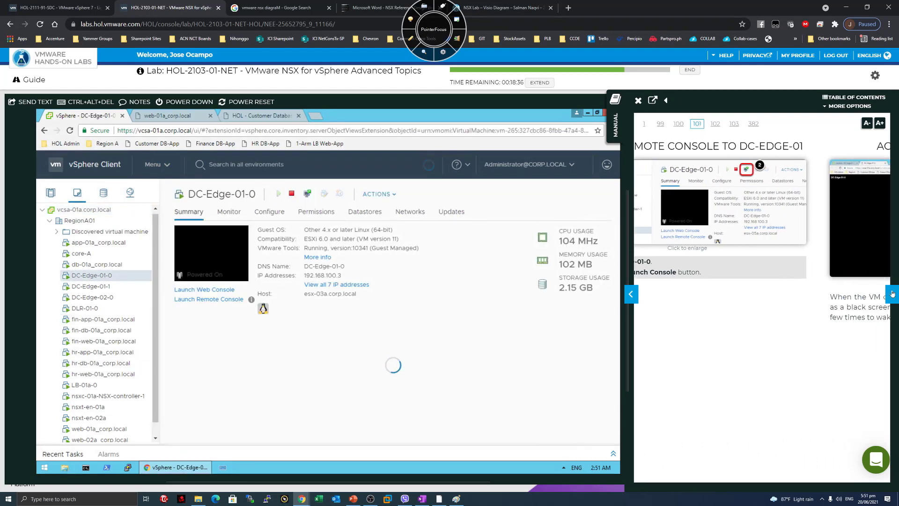
click(218, 289)
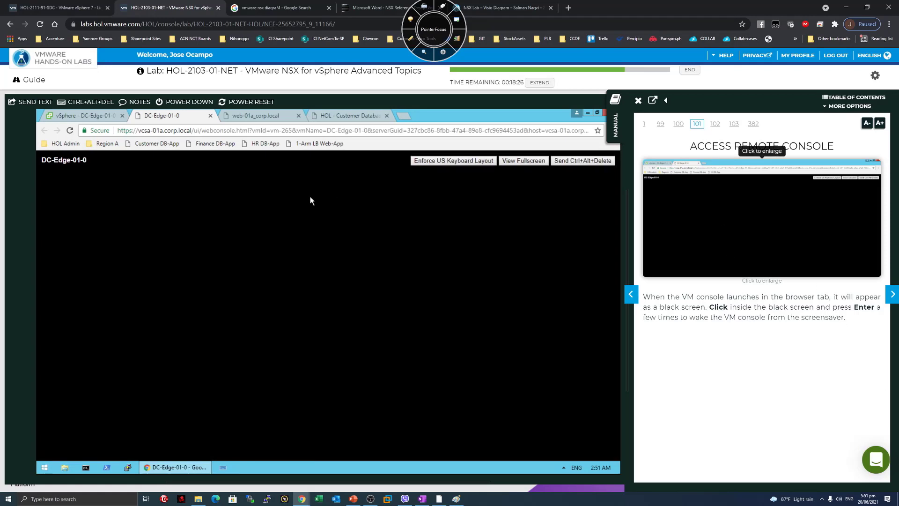
Log into the DC-Edge-01-0 console as admin with the account password.
click(887, 295)
drag(737, 290, 656, 291)
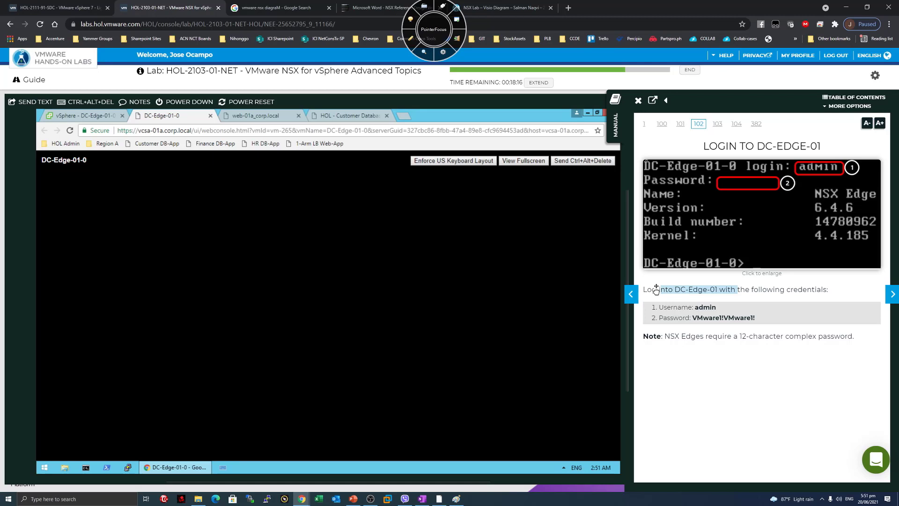
text(admin)
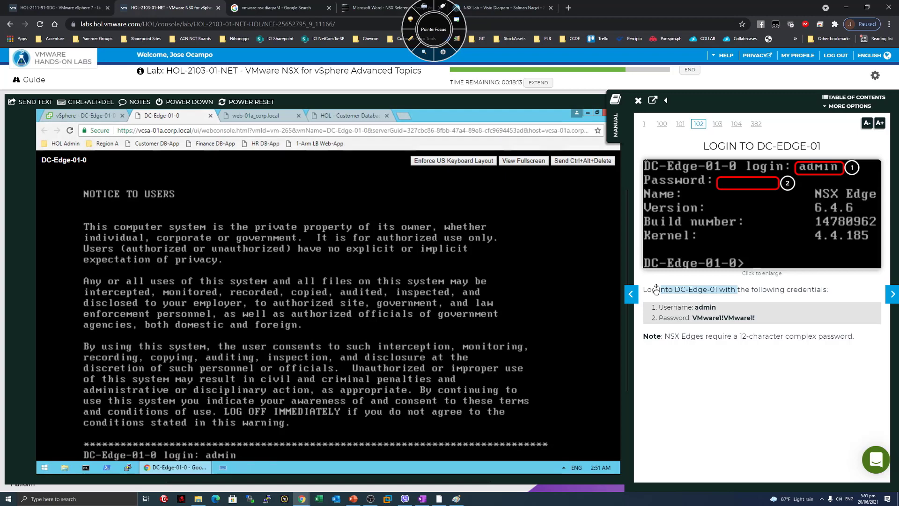
key(Return)
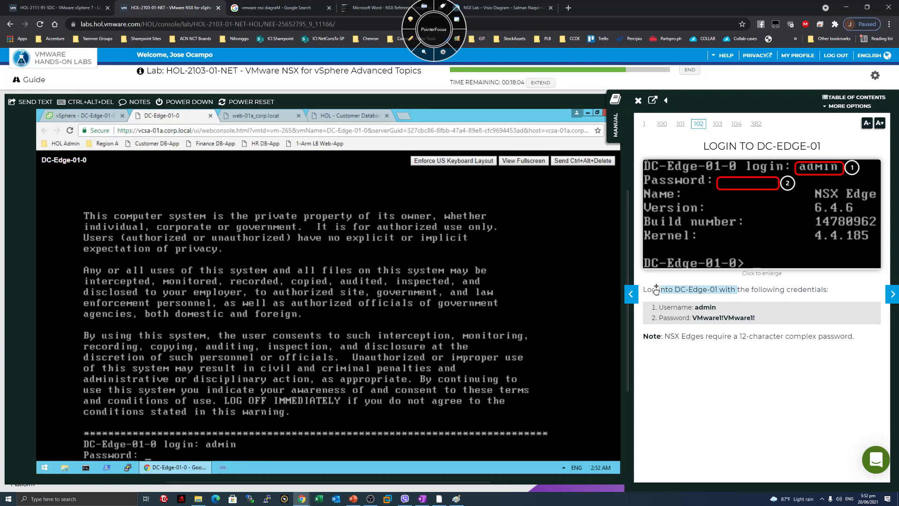
key(Return)
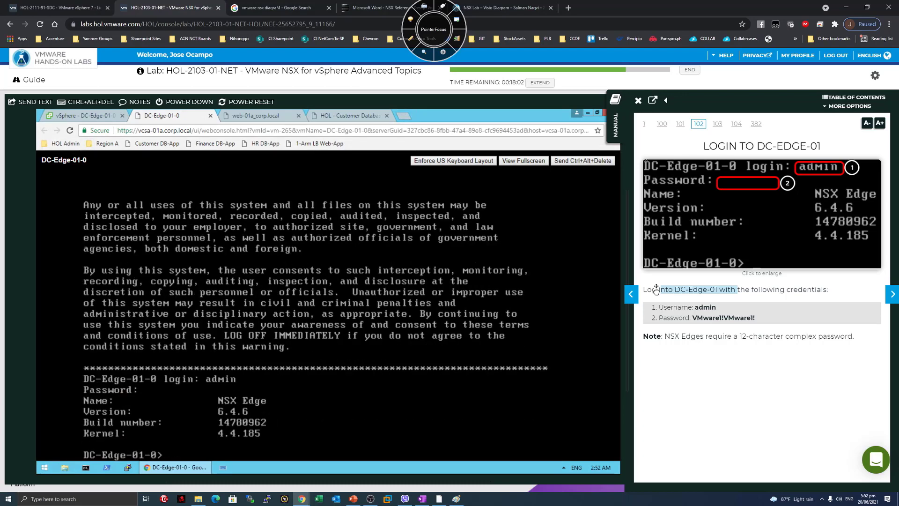
Check the manual's 12-character password note, then turn to page 103, View BGP Neighbors.
click(759, 365)
click(892, 294)
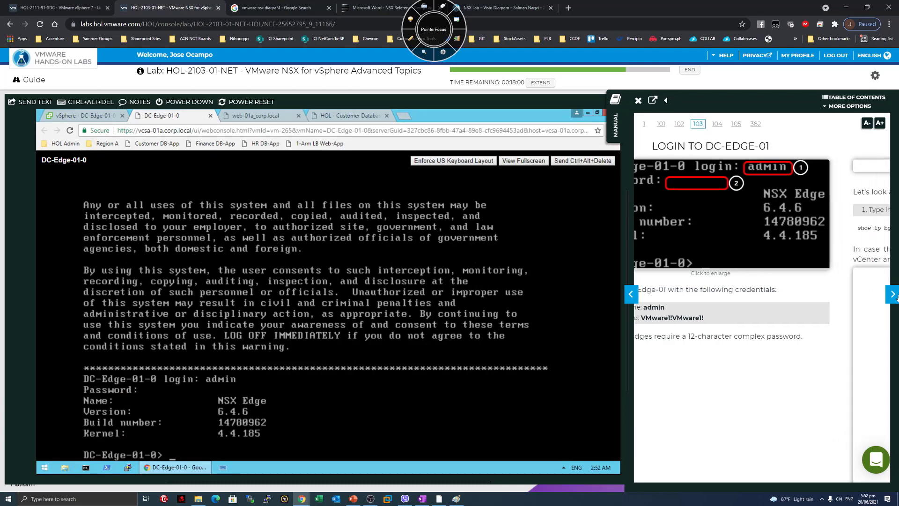
click(648, 291)
click(637, 291)
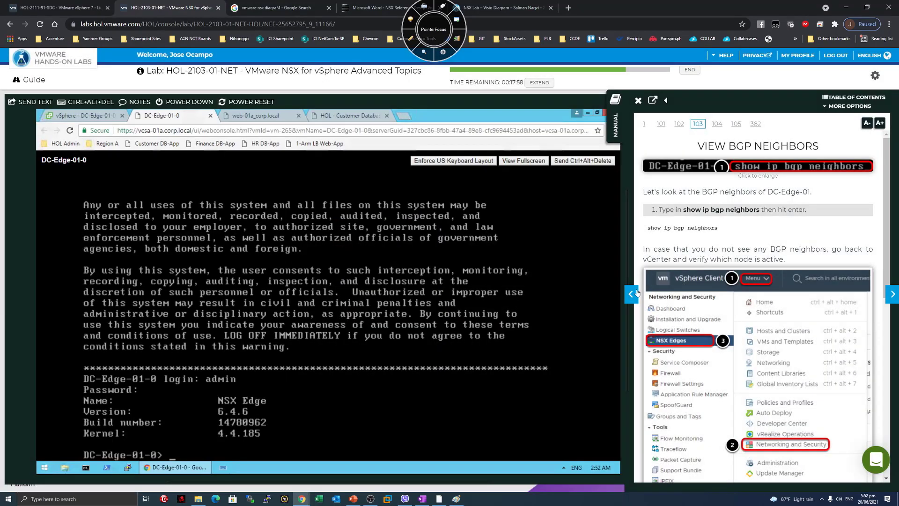
click(636, 292)
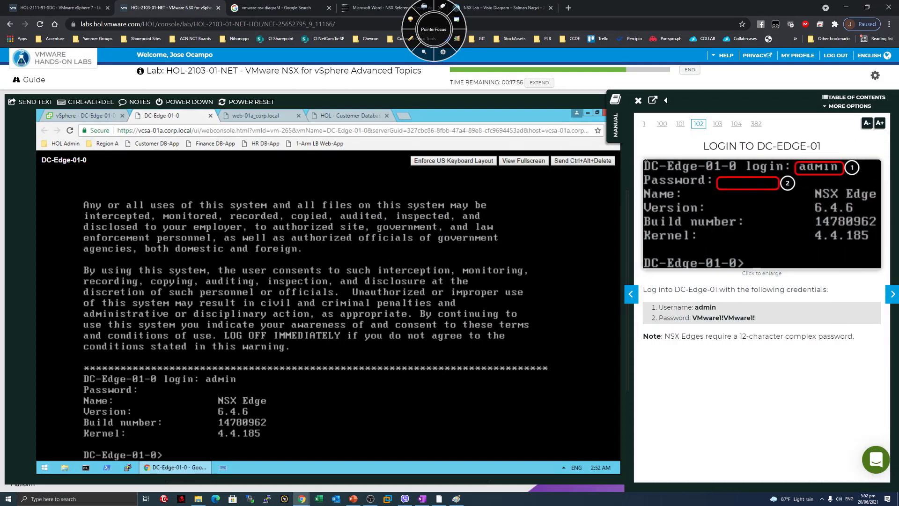
drag(663, 336, 847, 337)
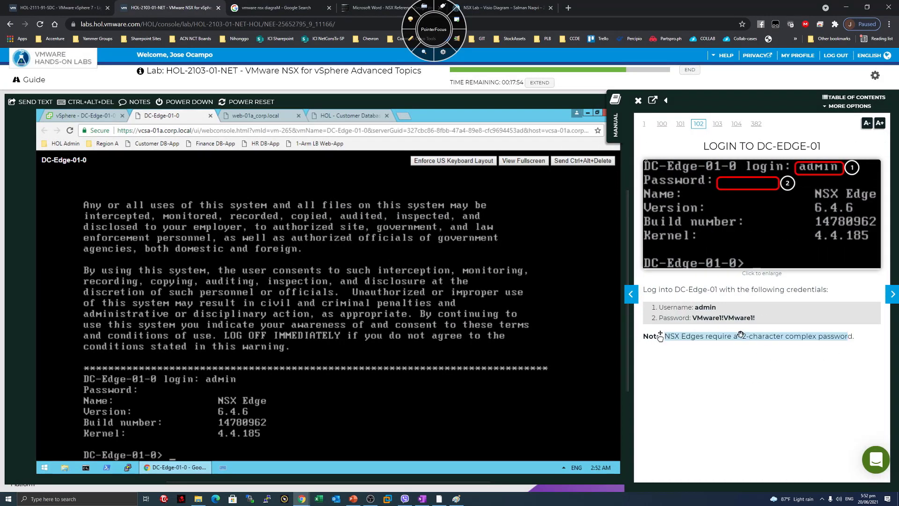
click(756, 355)
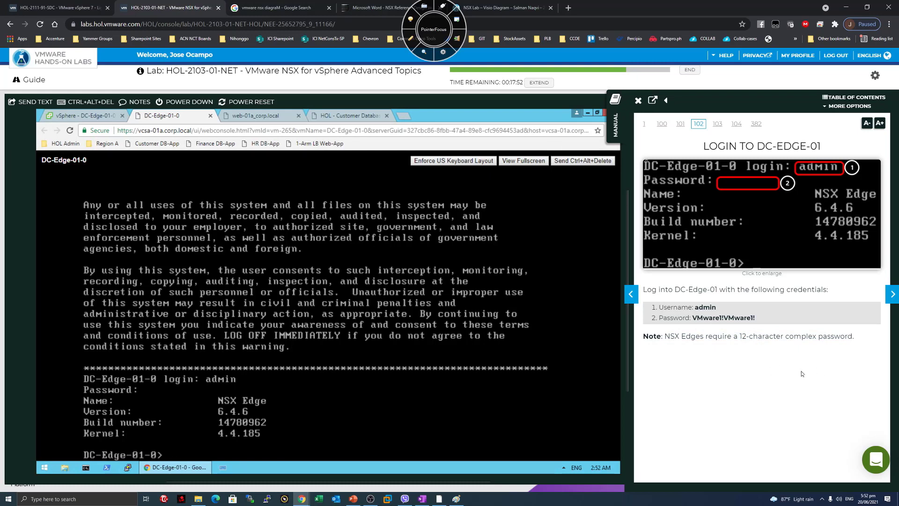
click(892, 295)
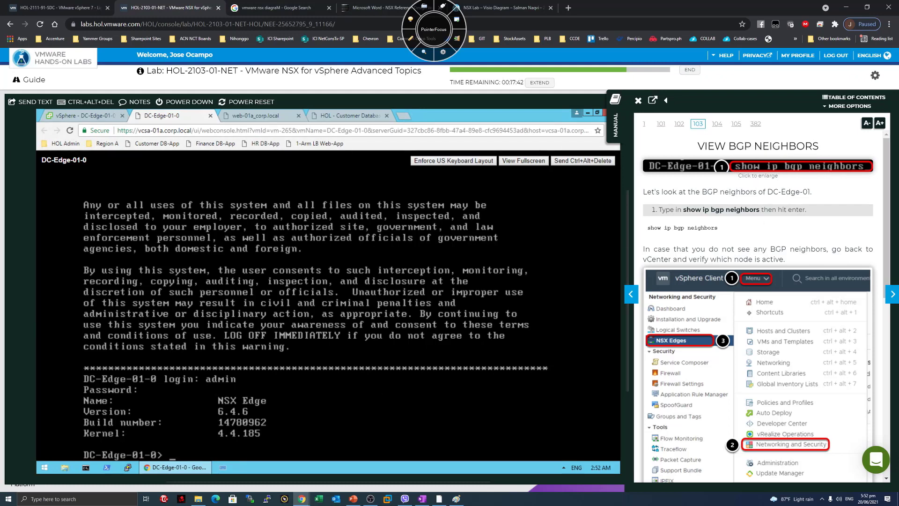
Run 'show ip bgp neighbors' on DC-Edge-01-0, which reports no BGP peer configured.
text(show ip vbg)
key(BackSpace)
key(BackSpace)
key(BackSpace)
key(BackSpace)
text(bgp neih)
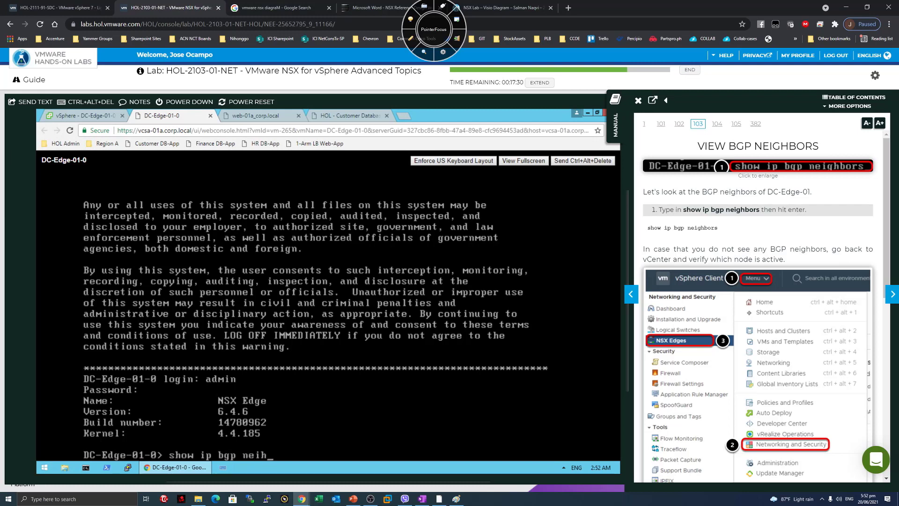
key(BackSpace)
text(ghbors)
key(Return)
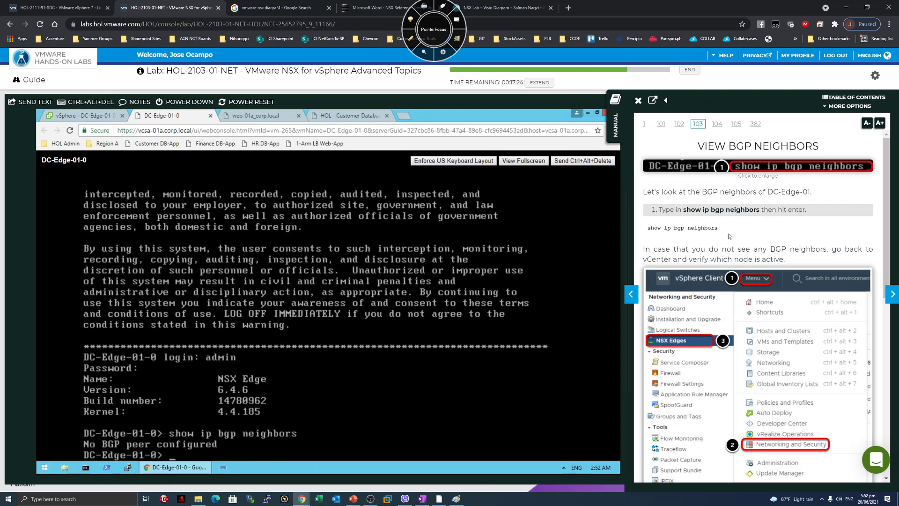
Highlight the manual's advice on missing neighbors and checking vCenter, then return to the vSphere tab.
drag(769, 250, 692, 250)
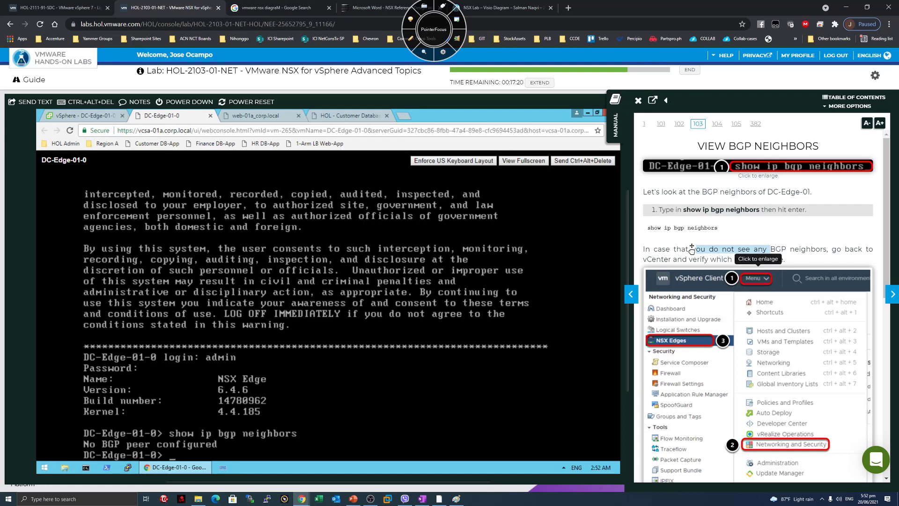
click(692, 250)
drag(692, 249, 822, 249)
click(823, 249)
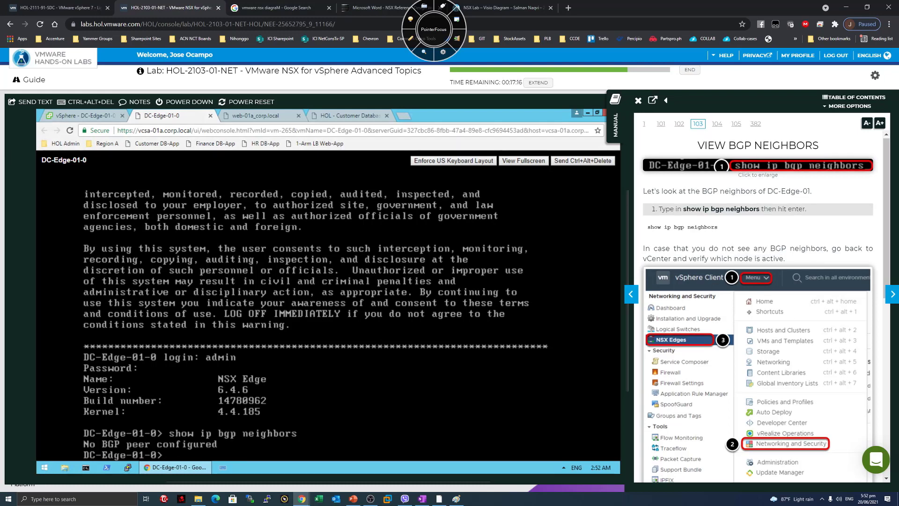
scroll(719, 190, down, 2)
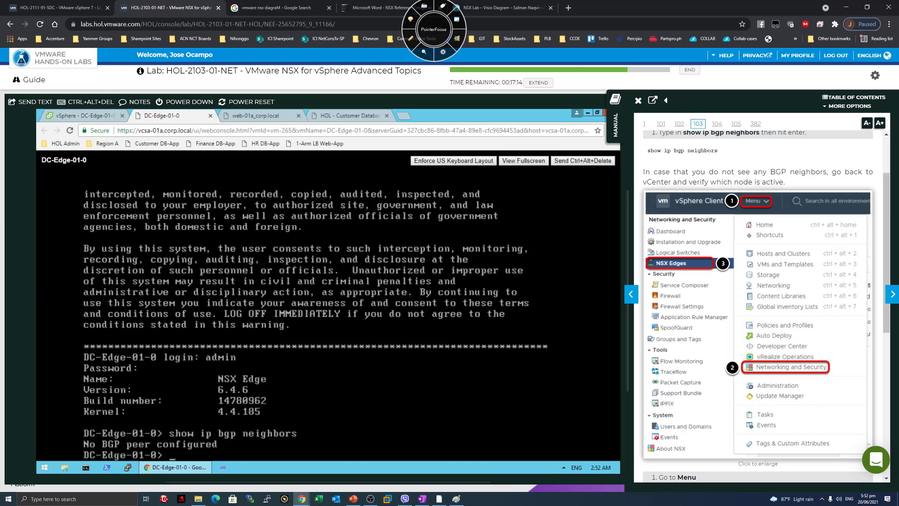
drag(788, 181, 722, 173)
click(722, 180)
click(92, 115)
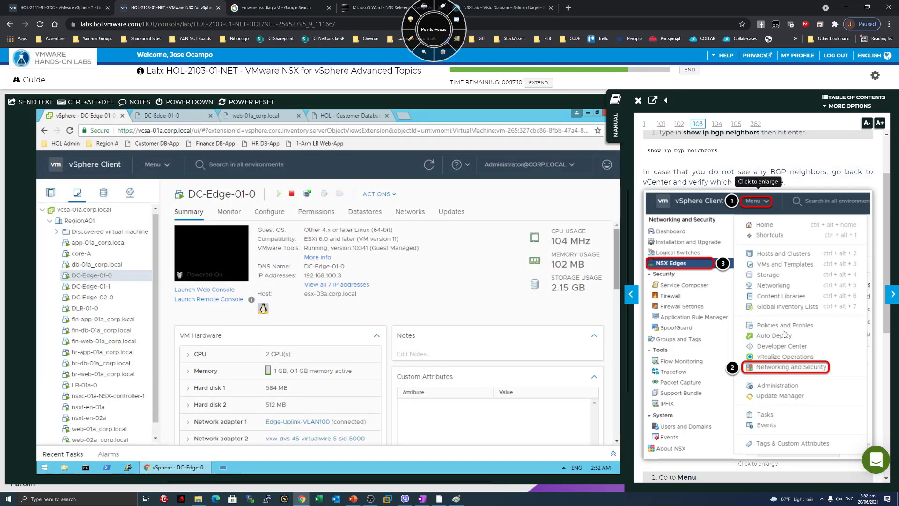
Go through Networking and Security to NSX Edges and open edge-5 (DC-Edge-01)'s summary.
scroll(112, 217, up, 2)
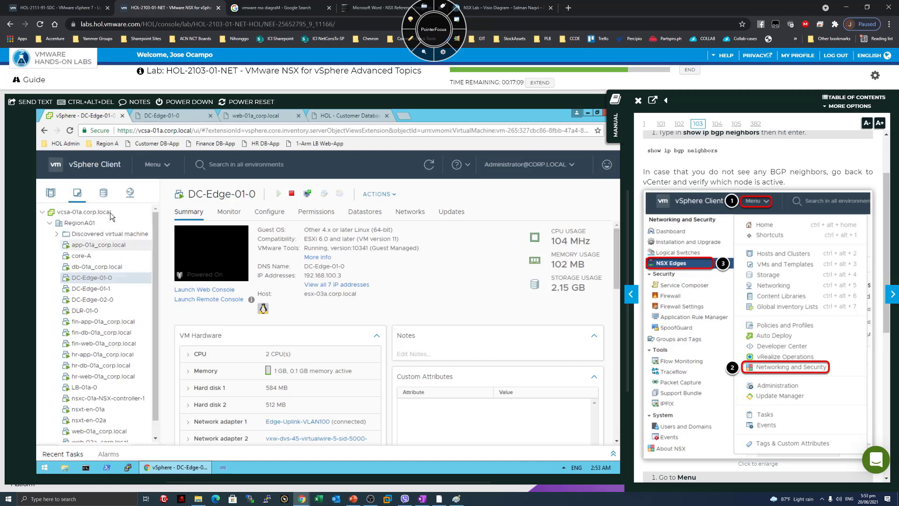
click(164, 165)
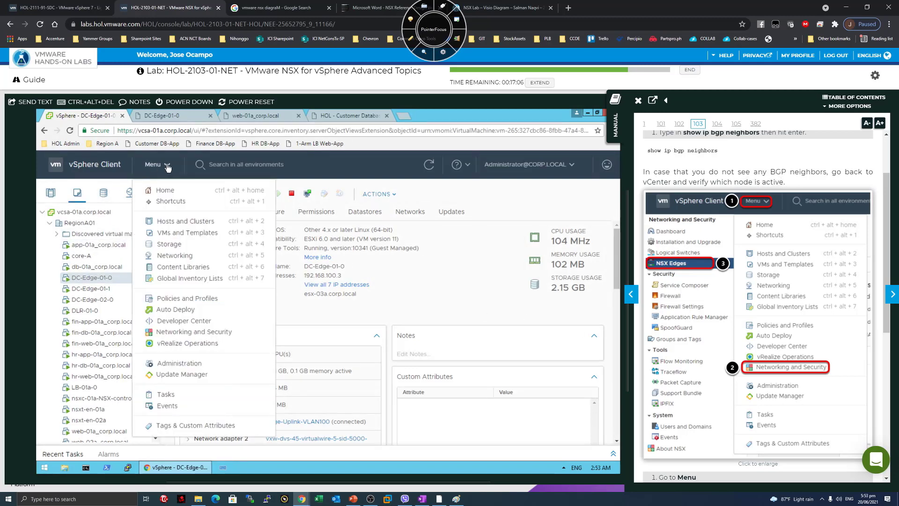
click(182, 333)
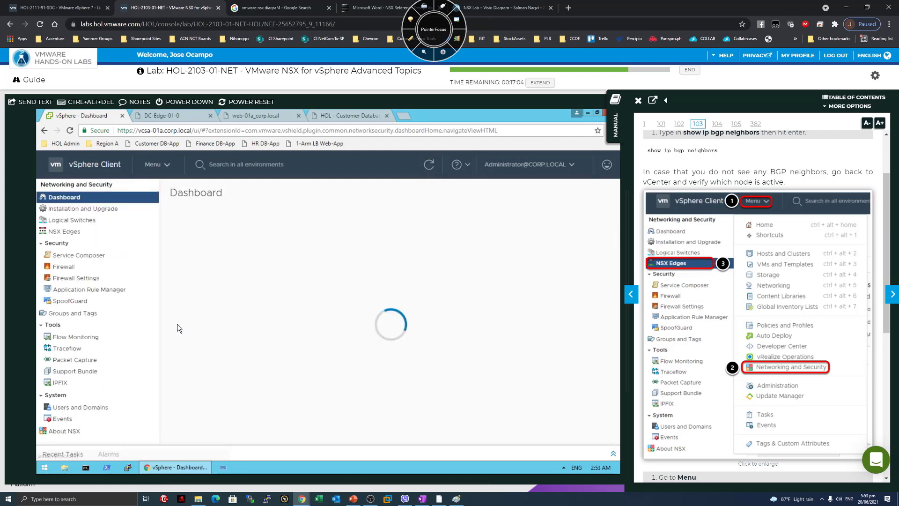
scroll(758, 328, down, 3)
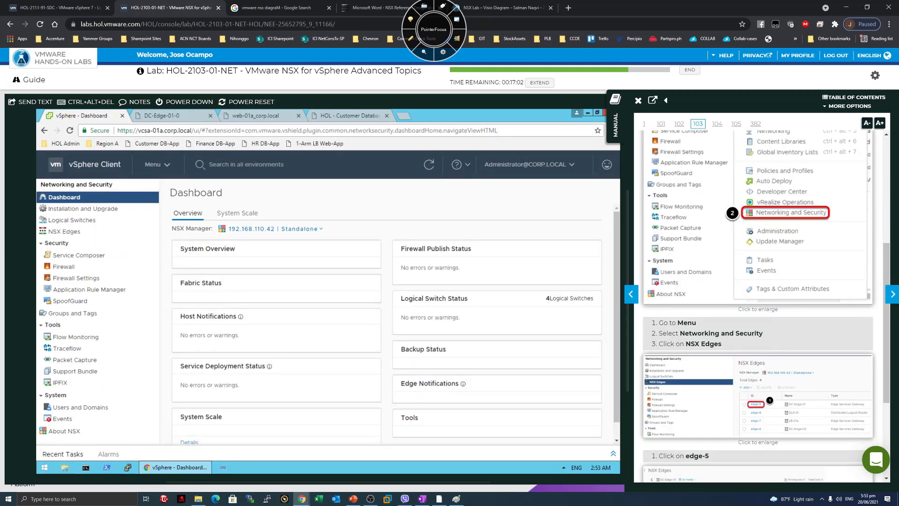
click(68, 235)
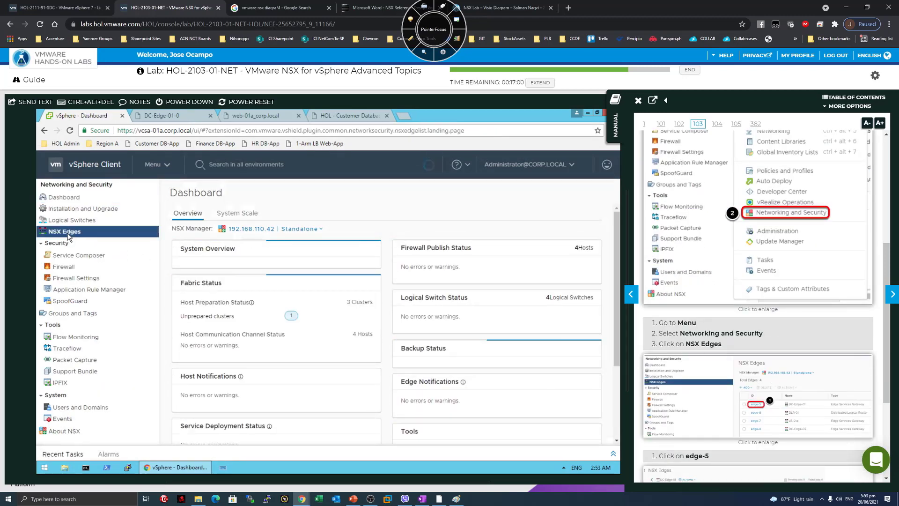
scroll(828, 416, down, 3)
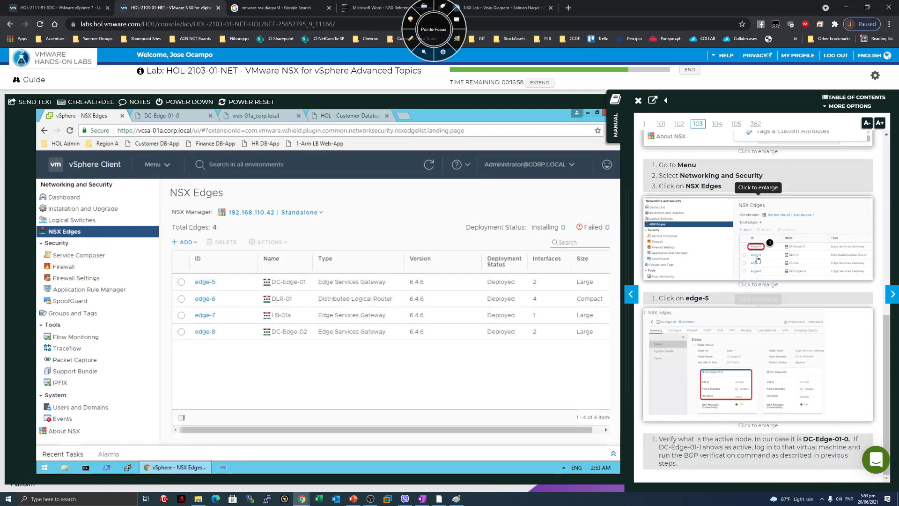
click(205, 282)
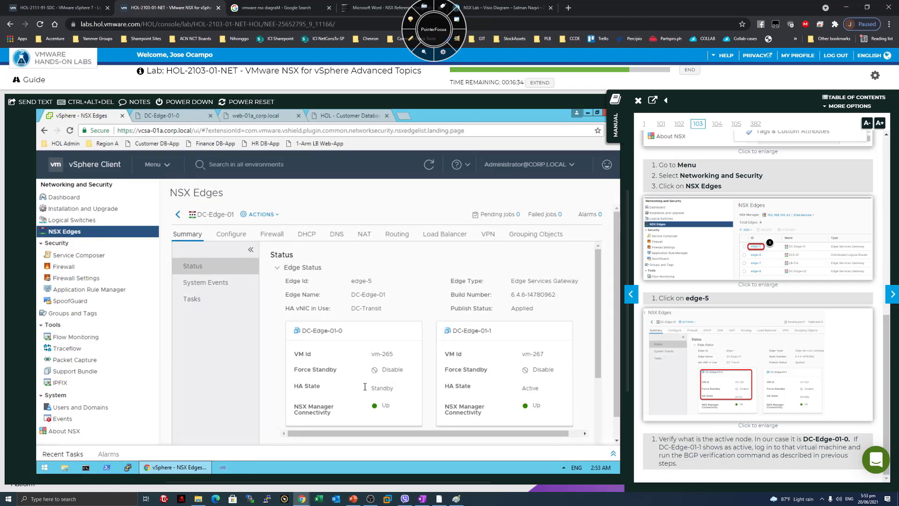
Mark DC-Edge-01-0 as Standby and DC-Edge-01-1 as Active in the HA state cards.
double_click(382, 389)
click(391, 390)
drag(499, 333, 451, 333)
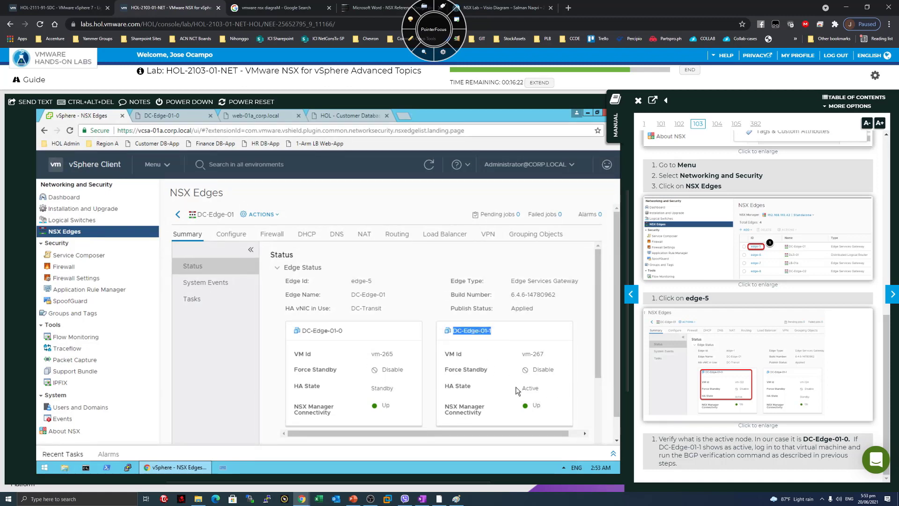
drag(553, 390, 522, 391)
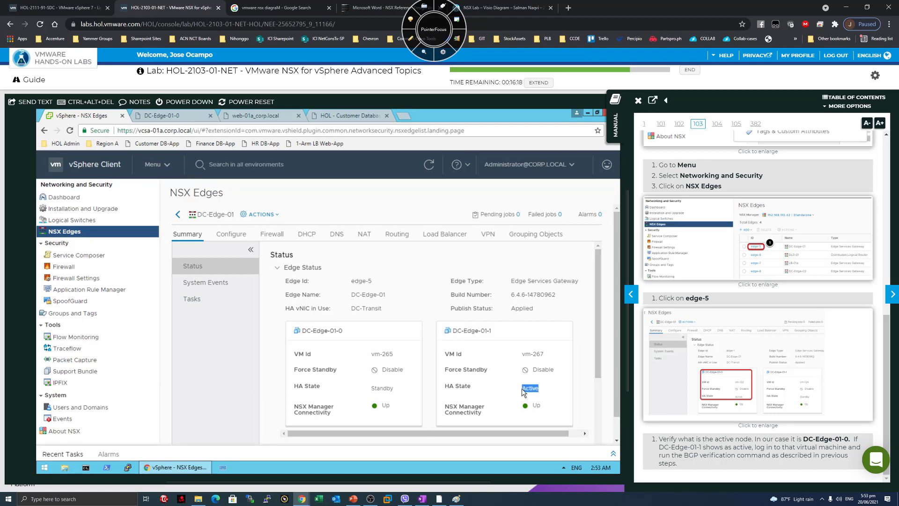
click(524, 389)
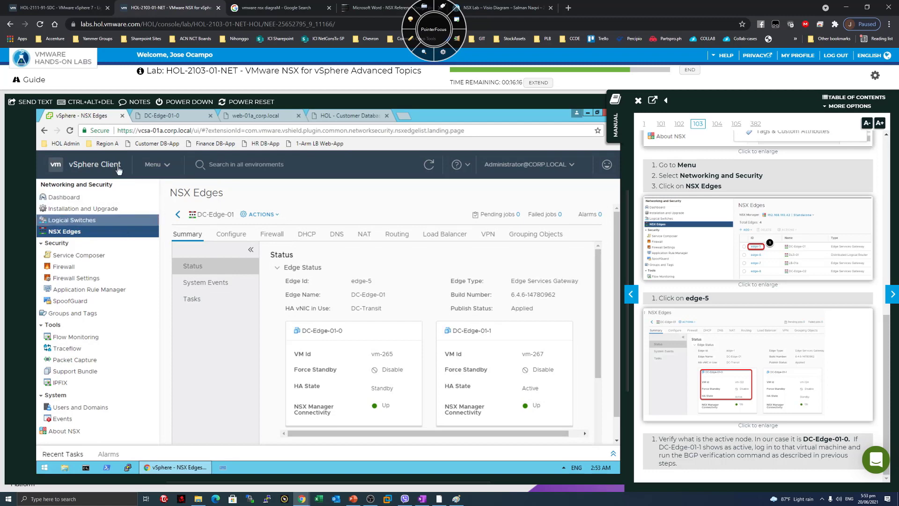
click(161, 167)
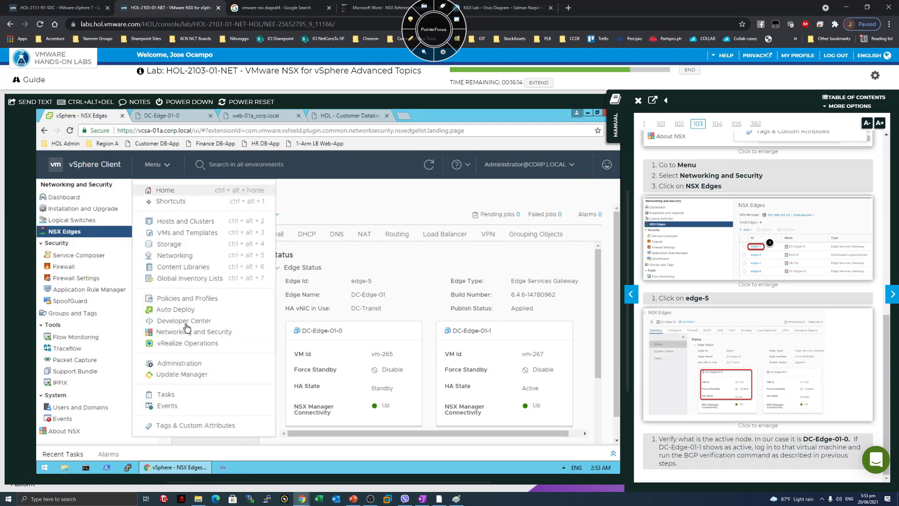
Launch a web console for DC-Edge-01-1 from the VMs and Templates inventory.
click(187, 232)
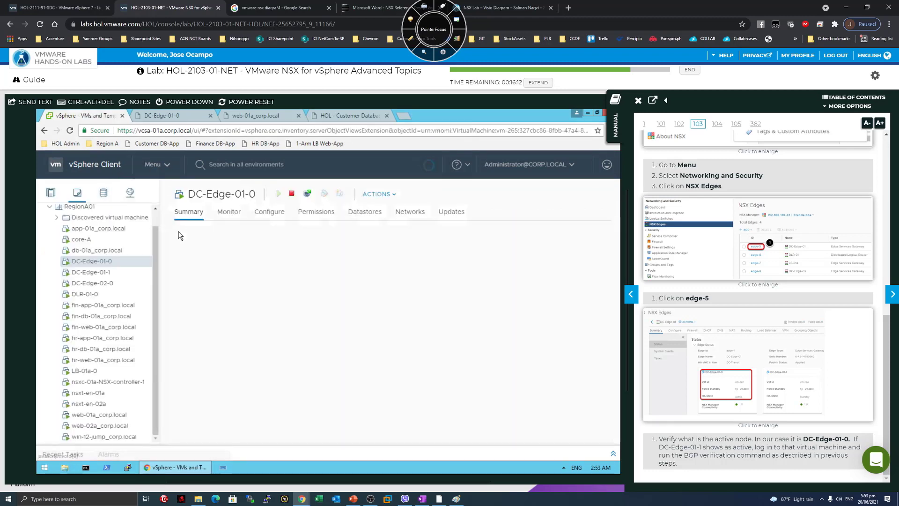
click(98, 277)
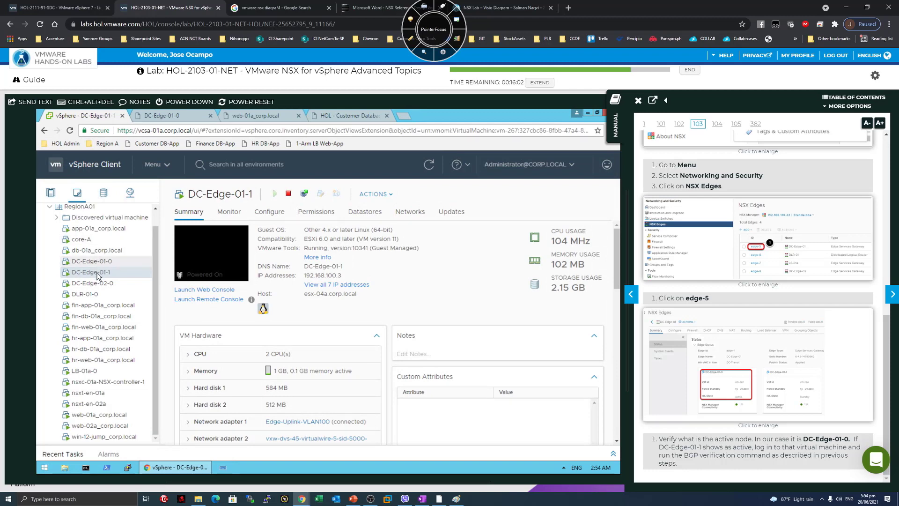
click(201, 290)
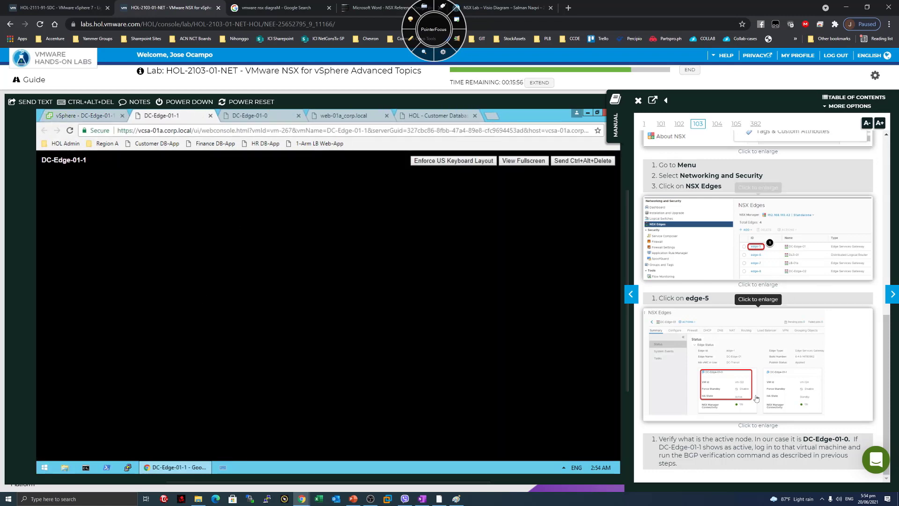
scroll(757, 403, down, 5)
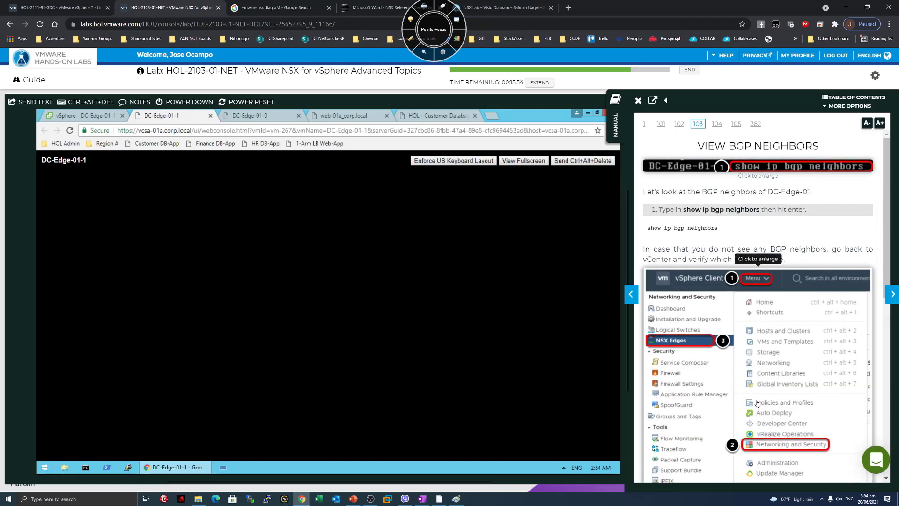
Log into the DC-Edge-01-1 console as admin with the lab password.
click(630, 293)
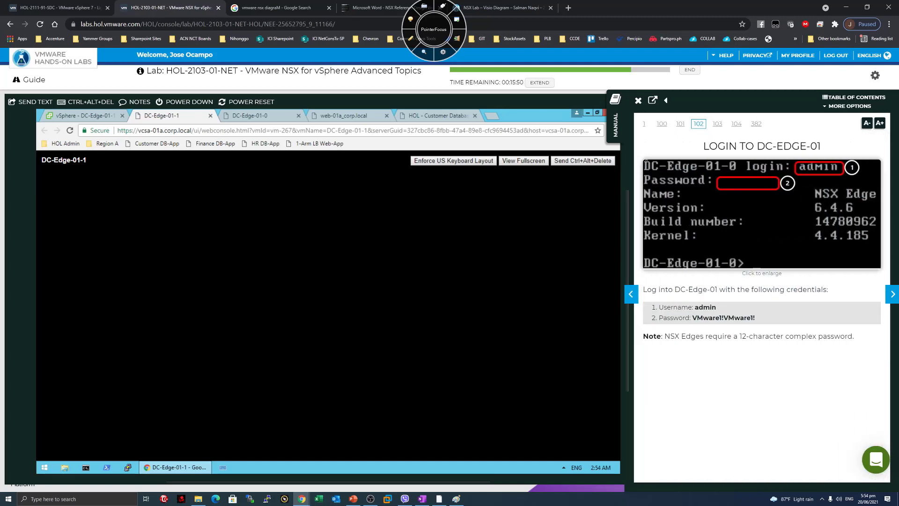
key(Return)
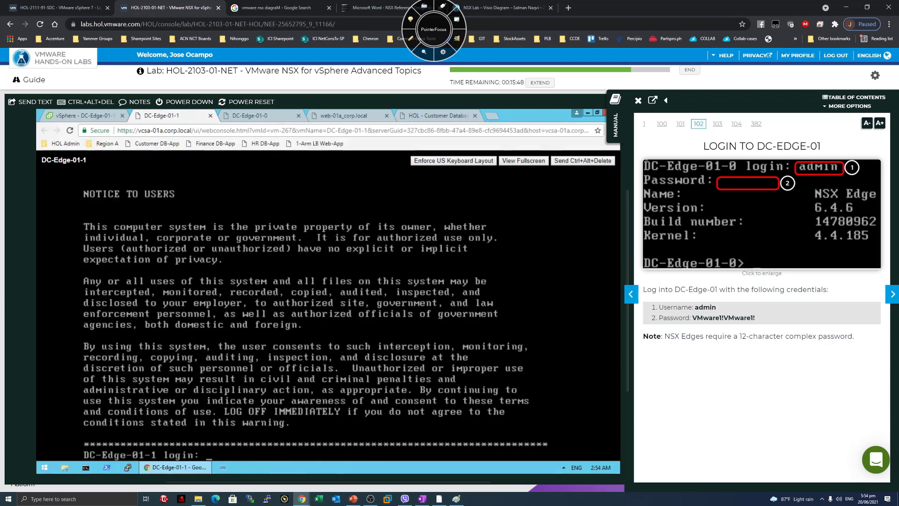
text(adnub)
key(BackSpace)
key(BackSpace)
key(BackSpace)
text(min)
key(Return)
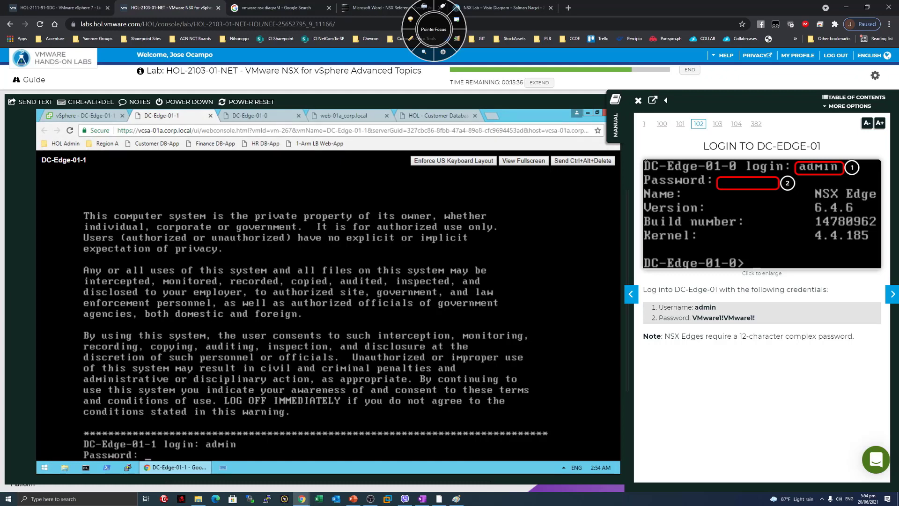
key(Return)
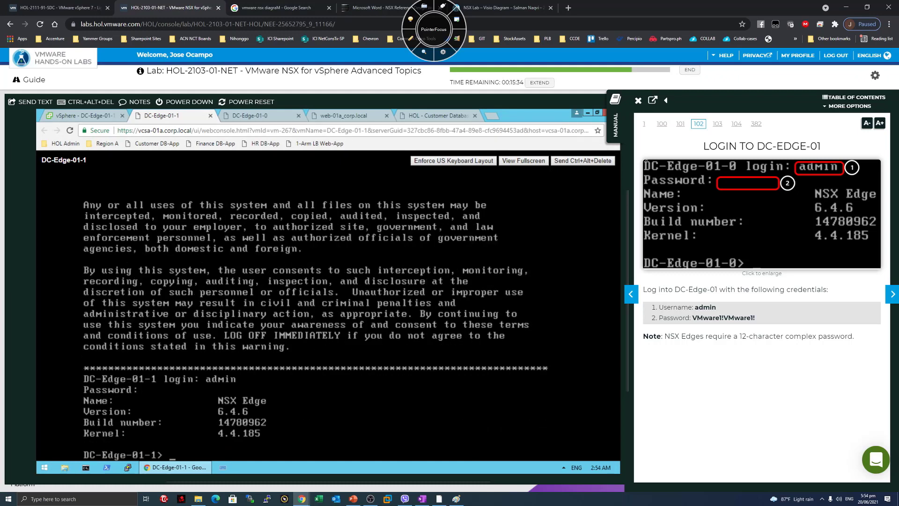
Run show ip bgp neighbors and show ip bgp summary, paging through the neighbor output.
click(892, 294)
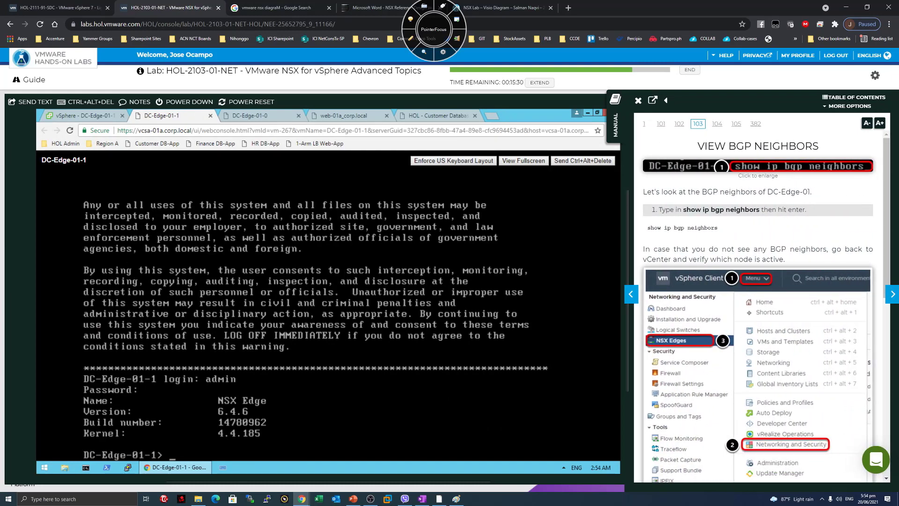
text(show ip bgp neighbors)
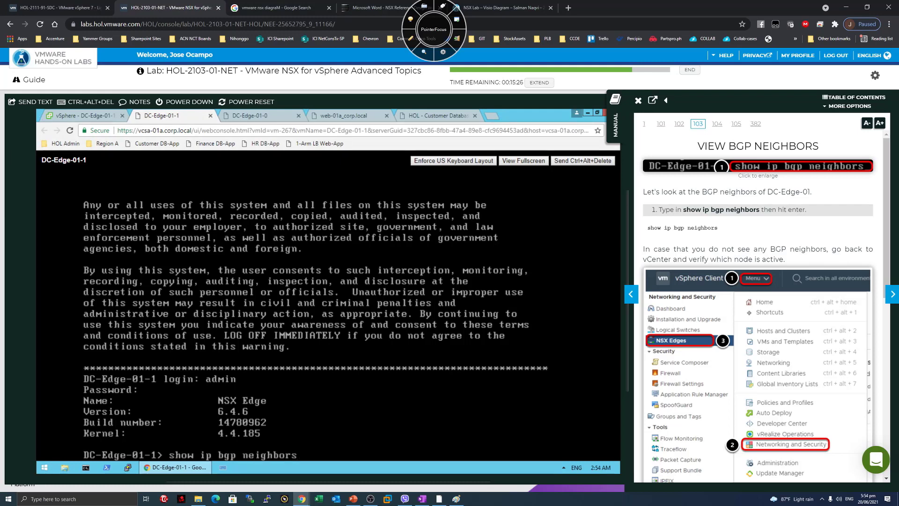
key(Return)
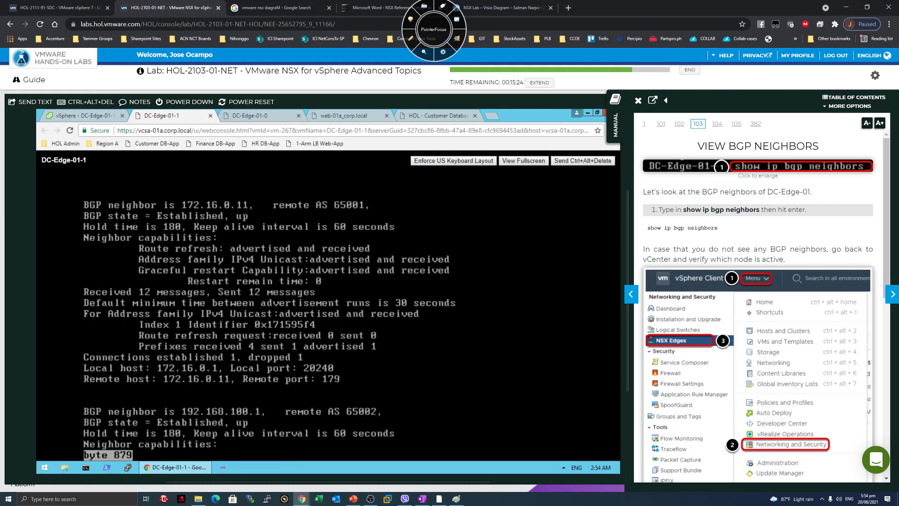
key(space)
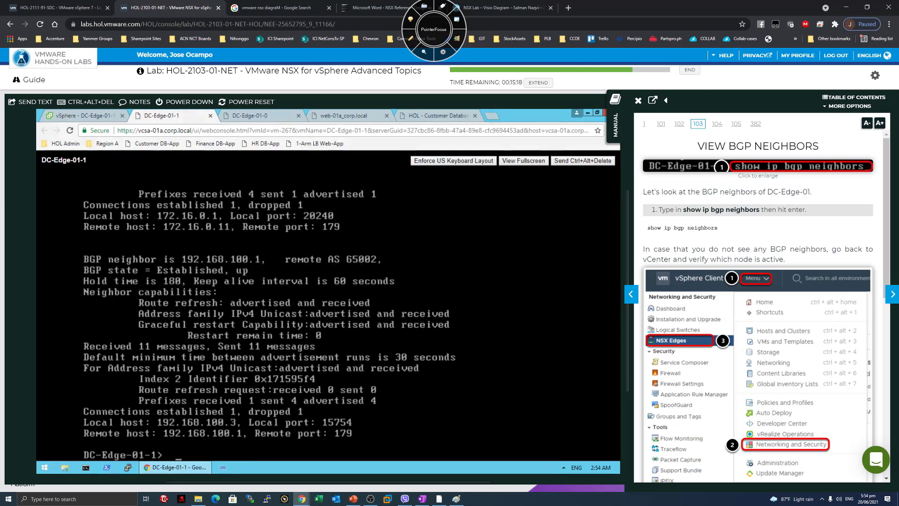
text(show )
text(ip g)
text( bgp summary)
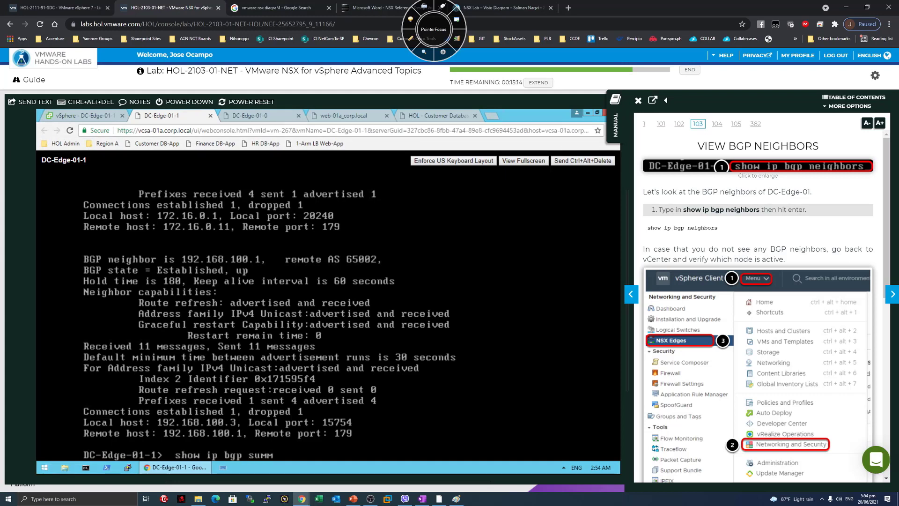
key(Return)
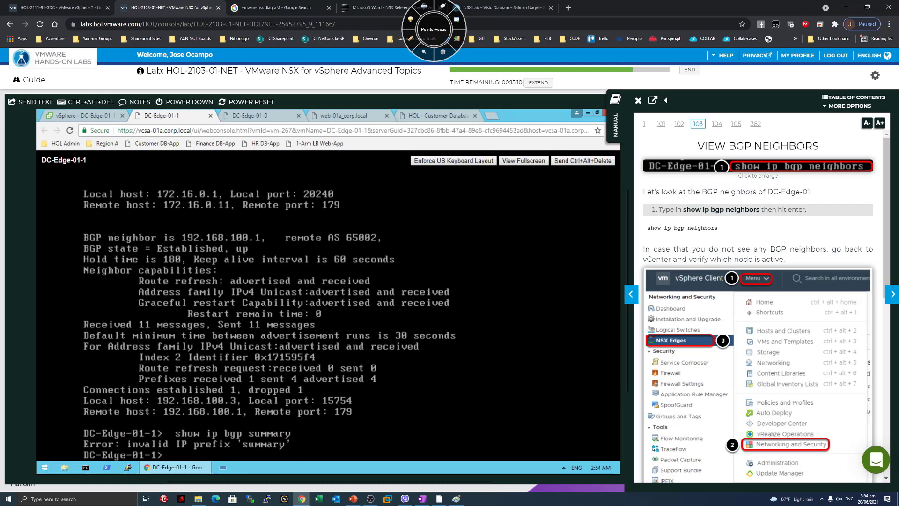
key(Up)
key(Up)
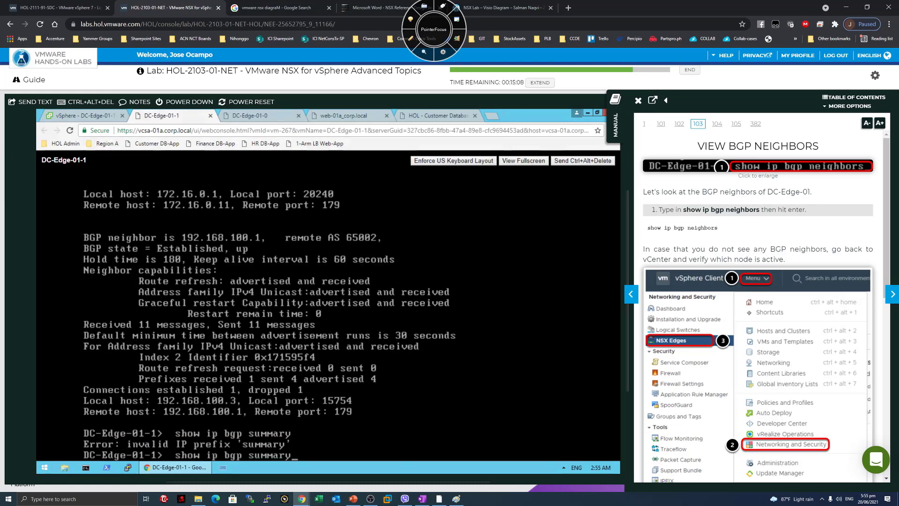
key(Return)
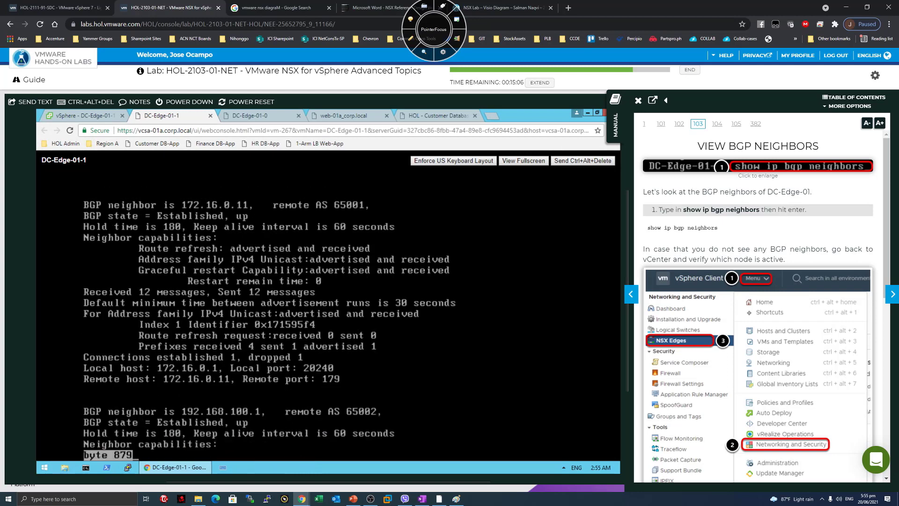
key(q)
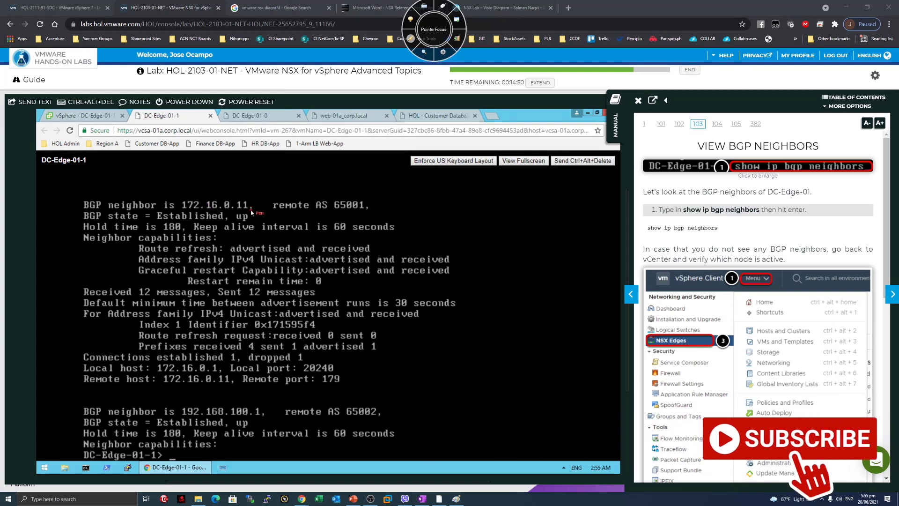
Underline and tick neighbors 172.16.0.11 and 192.168.100.1, AS 65002 and their Established, up state in red.
drag(206, 210, 346, 229)
click(281, 212)
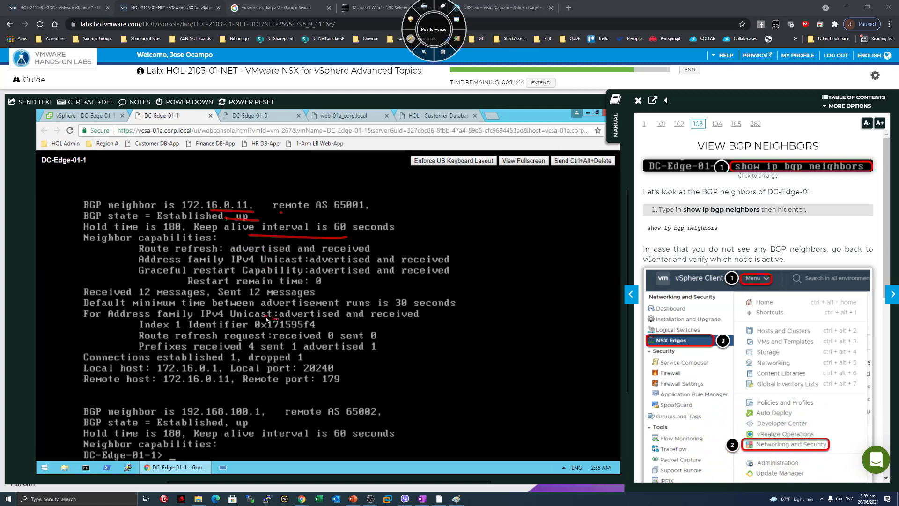
drag(143, 298, 292, 297)
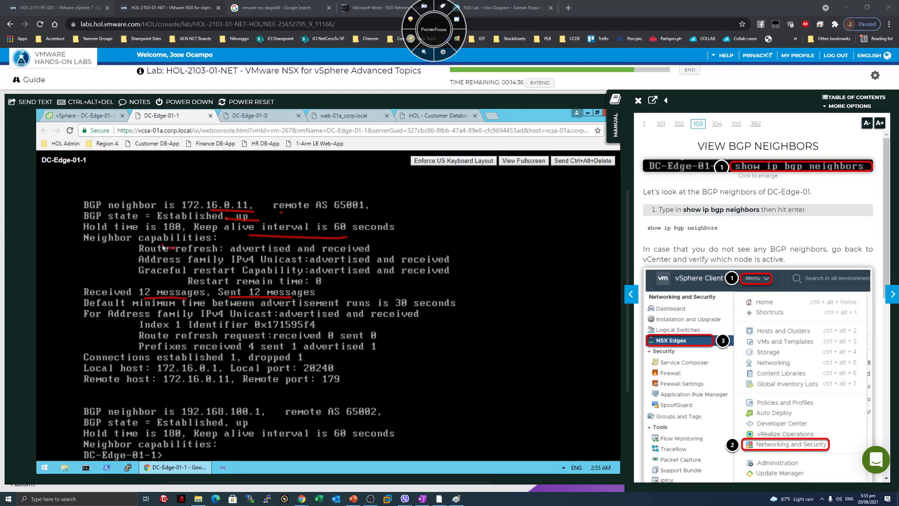
drag(77, 199, 98, 195)
drag(74, 402, 104, 401)
drag(167, 421, 265, 423)
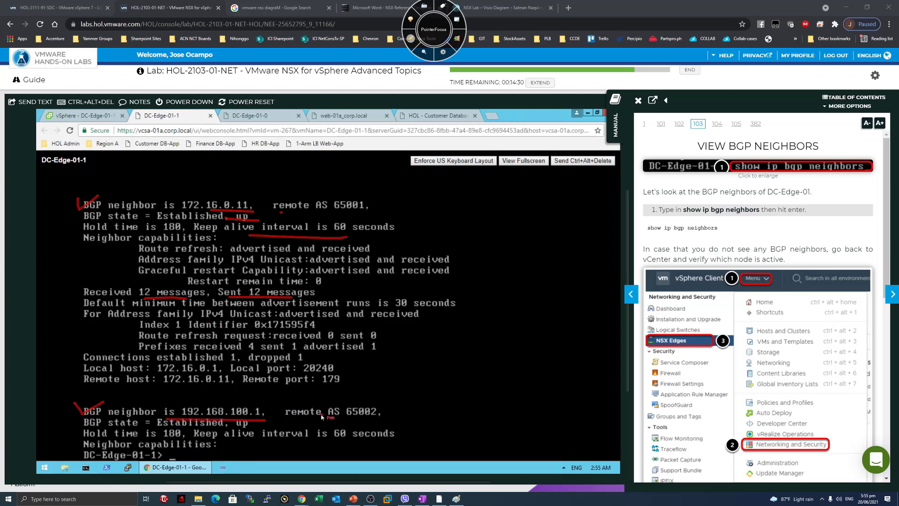
drag(368, 398, 361, 398)
drag(184, 429, 257, 436)
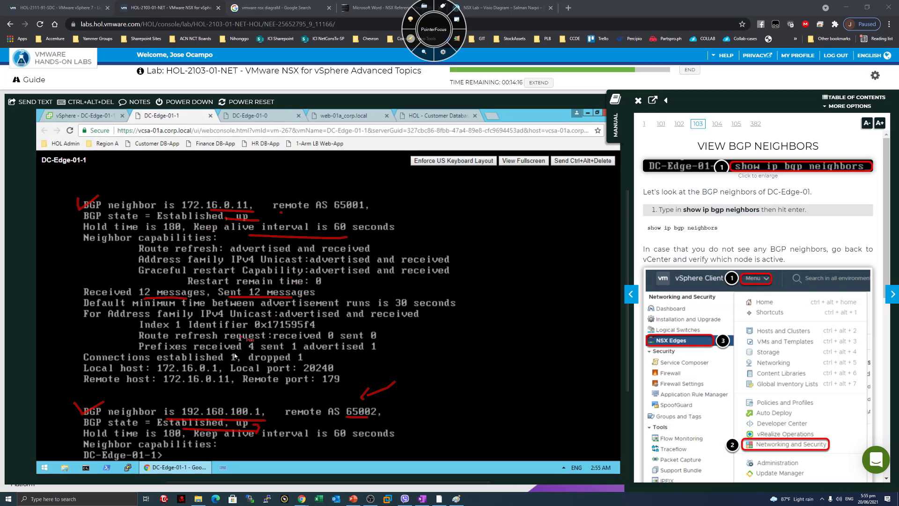
Clear the pen markings and advance the manual to the BGP neighbor information page.
click(411, 39)
scroll(819, 379, down, 1)
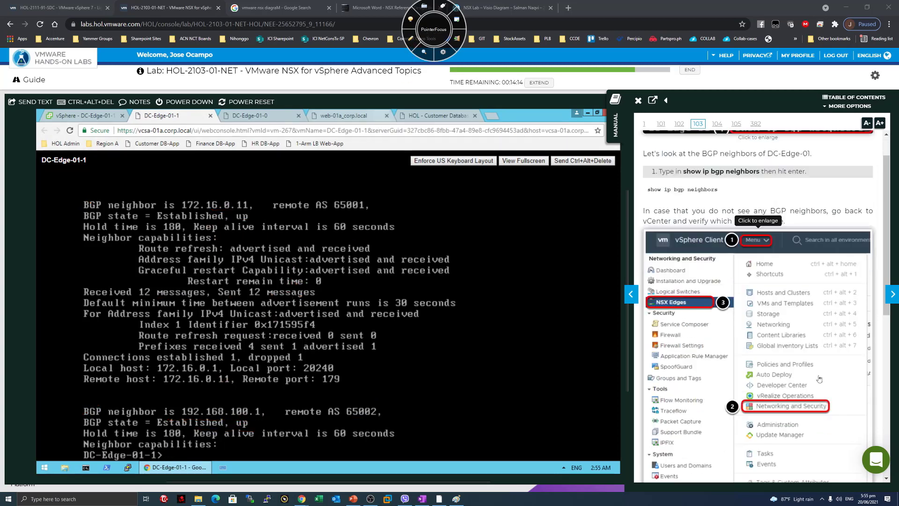
scroll(819, 379, down, 8)
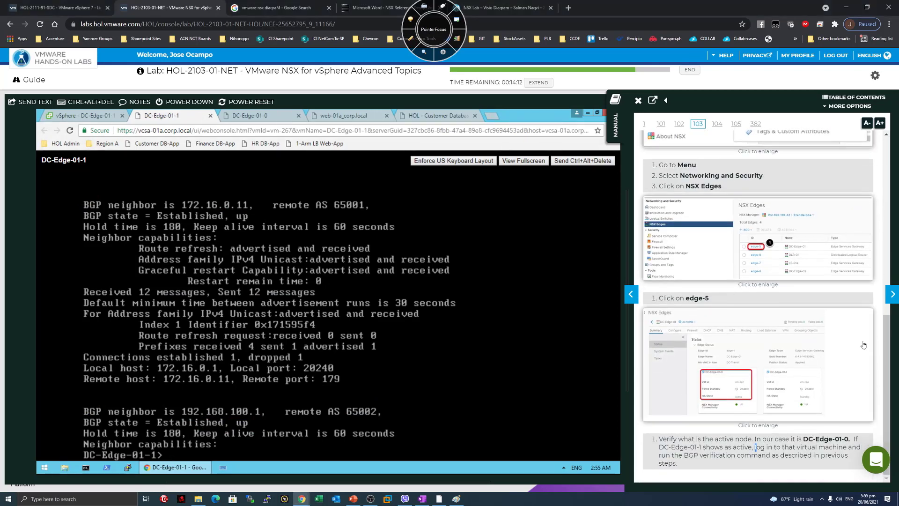
click(892, 294)
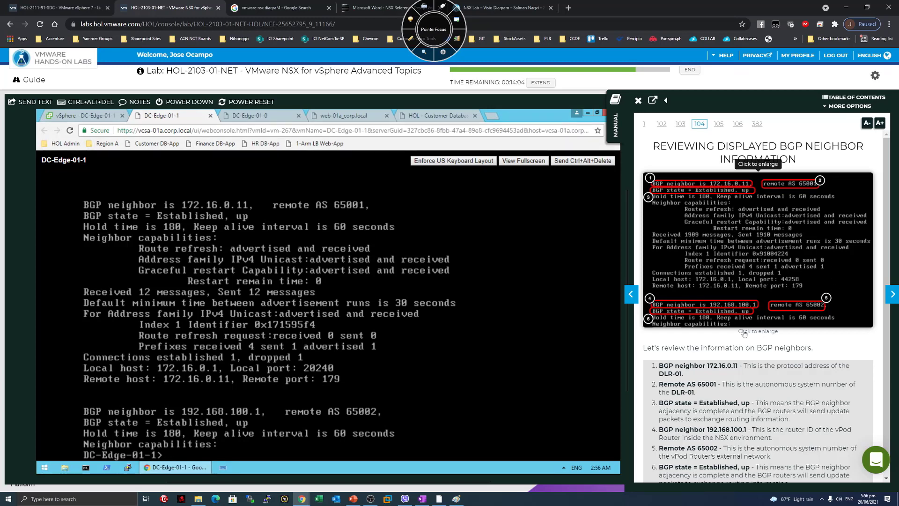
Read through that page, then move on to page 105, Review Routes on DC-Edge-01 and Their Origin.
scroll(802, 303, down, 1)
scroll(801, 304, up, 1)
scroll(733, 374, down, 1)
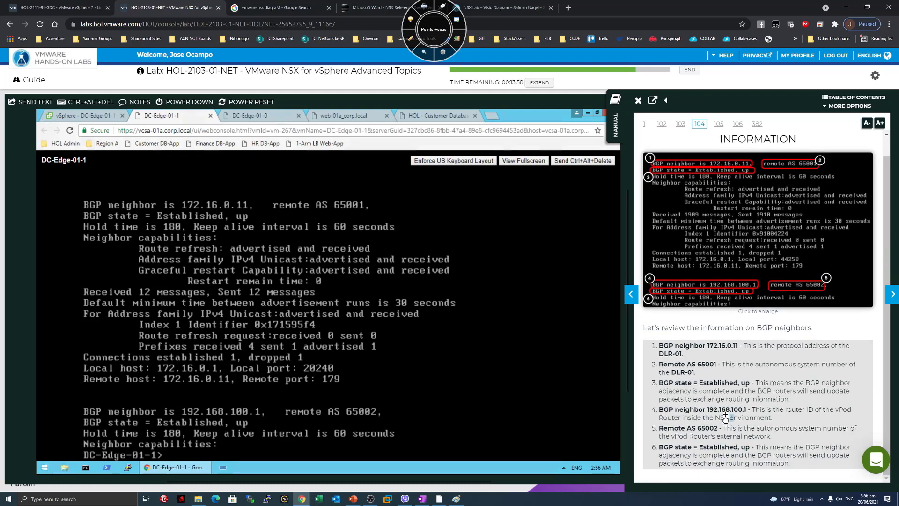
scroll(730, 417, up, 1)
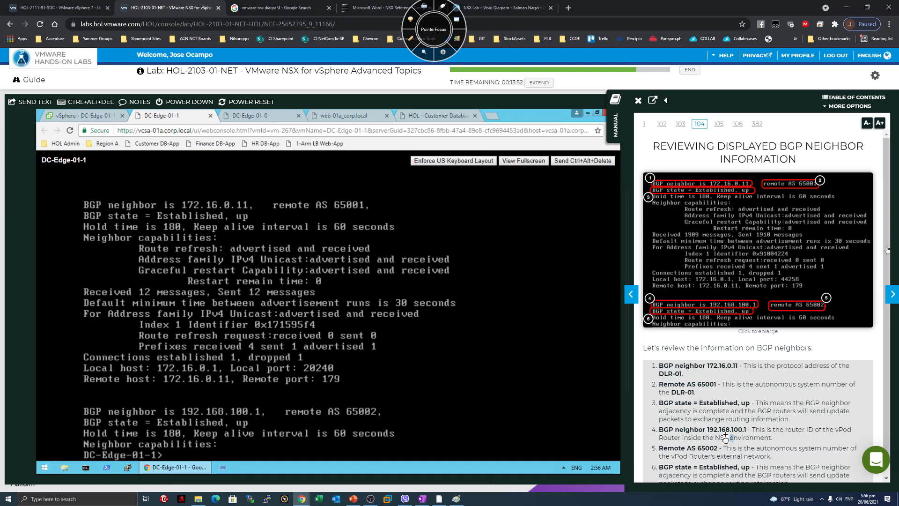
click(891, 295)
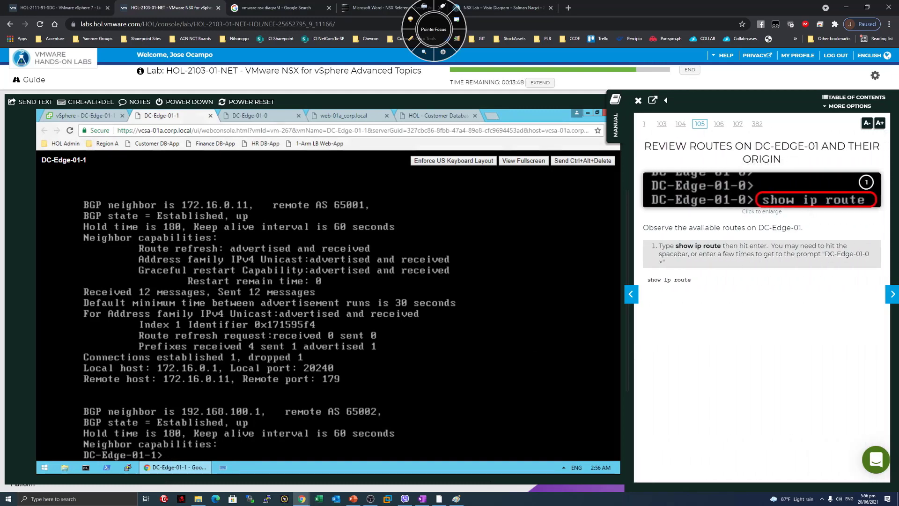
Run show ip route on DC-Edge-01-1 to list its 7 routes with codes and next hops.
text(show ip route)
key(Return)
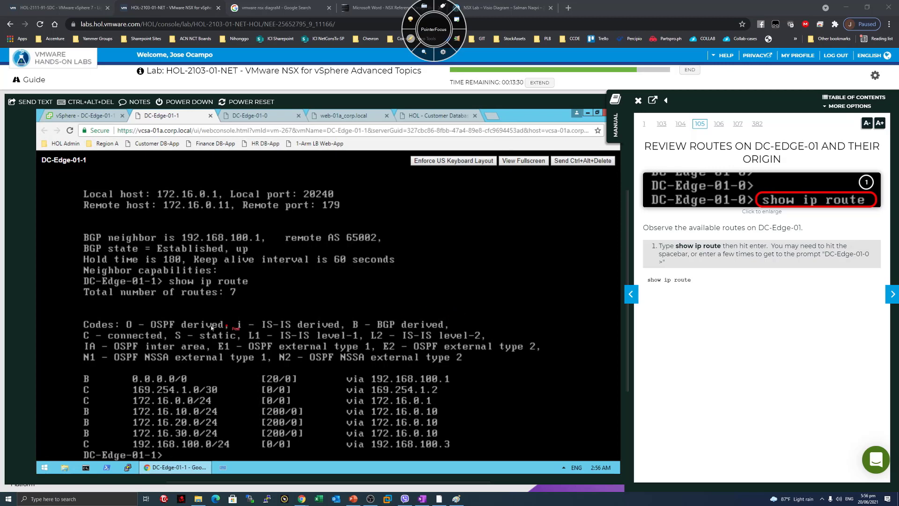
Bracket the output and flag default route 0.0.0.0/0 via 192.168.100.1 and connected 169.254.1.0/30.
mouse_move(72, 230)
mouse_down()
mouse_move(49, 311)
mouse_move(53, 412)
mouse_move(70, 447)
mouse_up()
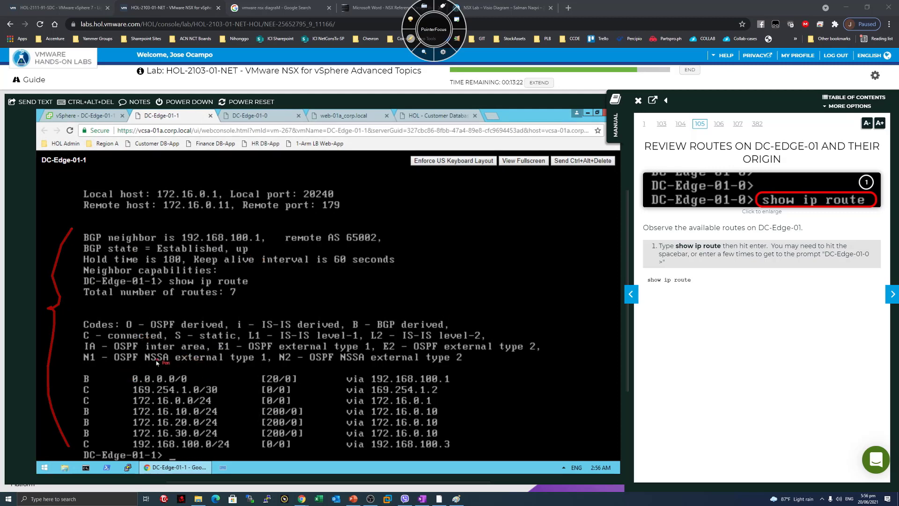
drag(75, 371, 123, 378)
drag(462, 381, 455, 381)
drag(115, 394, 127, 390)
drag(247, 390, 226, 389)
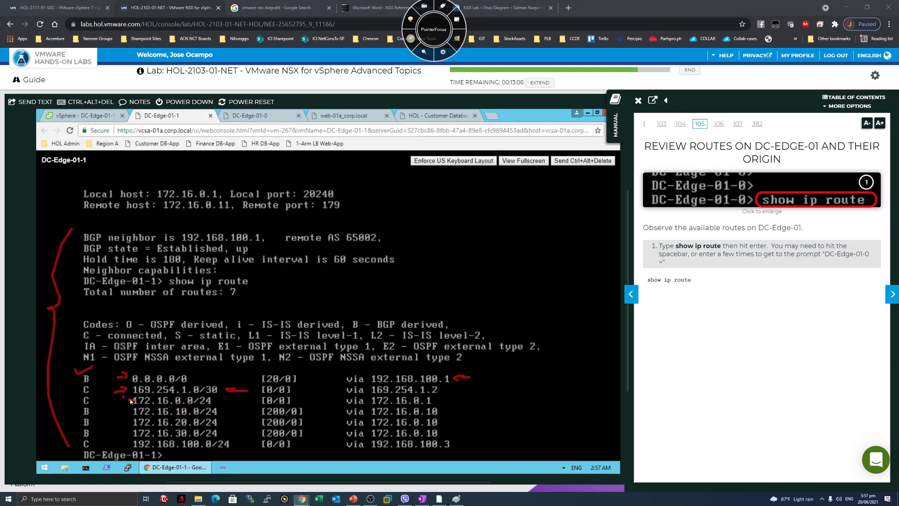
Flag connected 172.16.0.0/24 via 172.16.0.1 and bracket the three BGP-learned 172.16.x.0/24 routes.
drag(113, 399, 130, 399)
drag(473, 399, 446, 398)
drag(127, 412, 128, 433)
mouse_move(96, 408)
mouse_down()
mouse_move(87, 408)
mouse_move(82, 437)
mouse_up()
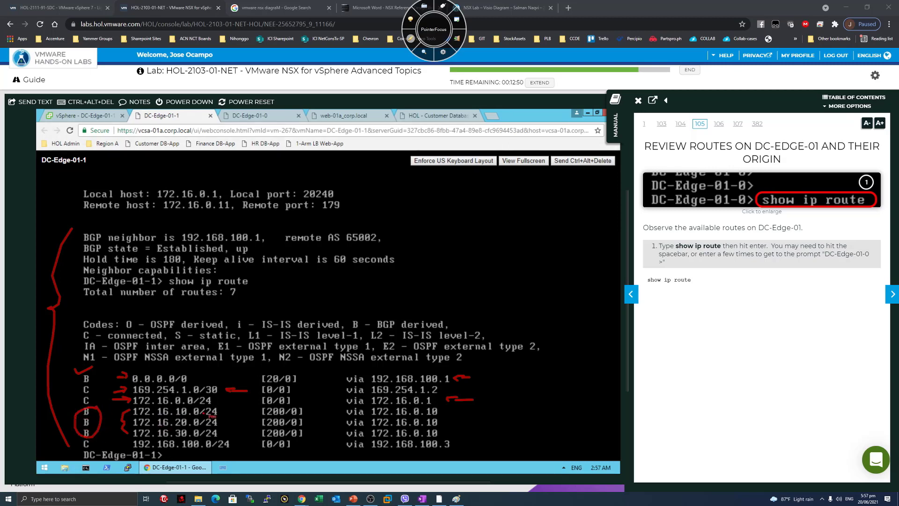
drag(222, 405, 229, 439)
Write a DLR label beside the routing table and link it down to the routes.
drag(485, 272, 506, 291)
mouse_move(512, 273)
mouse_down()
mouse_move(512, 289)
mouse_move(518, 283)
mouse_move(498, 311)
mouse_move(532, 252)
mouse_up()
mouse_move(495, 301)
mouse_down()
mouse_move(494, 341)
mouse_move(520, 333)
mouse_move(186, 416)
mouse_up()
Draw a circled ESG label above the DLR with arrows between ESG and DLR.
mouse_move(505, 247)
mouse_down()
mouse_move(506, 192)
mouse_move(515, 198)
mouse_up()
drag(511, 165, 515, 171)
mouse_move(522, 162)
mouse_down()
mouse_move(524, 185)
mouse_move(539, 187)
mouse_up()
drag(538, 162, 517, 205)
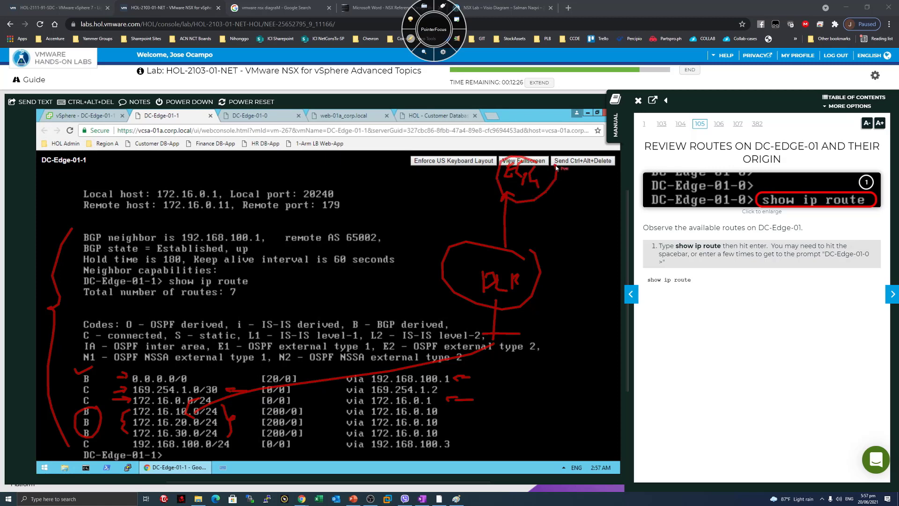
drag(461, 169, 484, 168)
drag(484, 168, 474, 173)
drag(486, 198, 477, 241)
drag(476, 241, 489, 232)
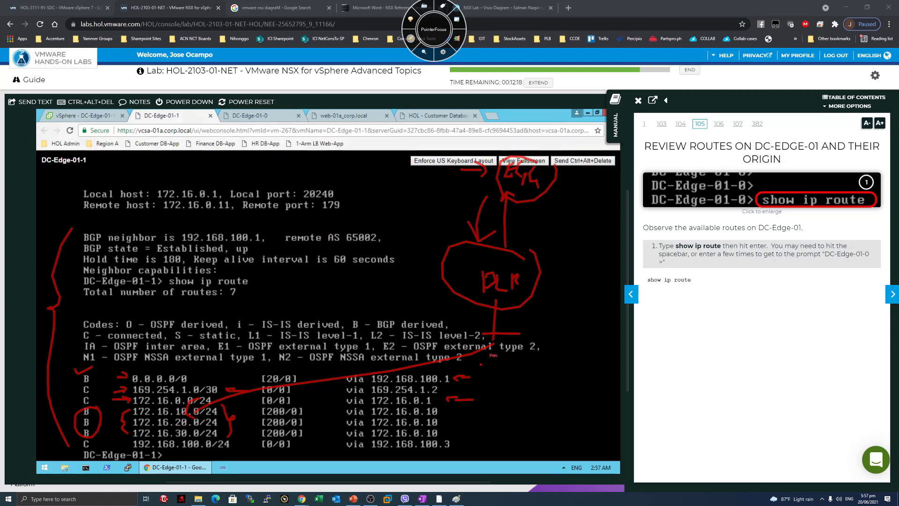
Mark the routes via 172.16.0.10 and the default route's [20/0] distance, then wipe all markings.
drag(445, 408, 455, 419)
mouse_move(241, 403)
mouse_down()
mouse_move(268, 412)
mouse_move(257, 414)
mouse_up()
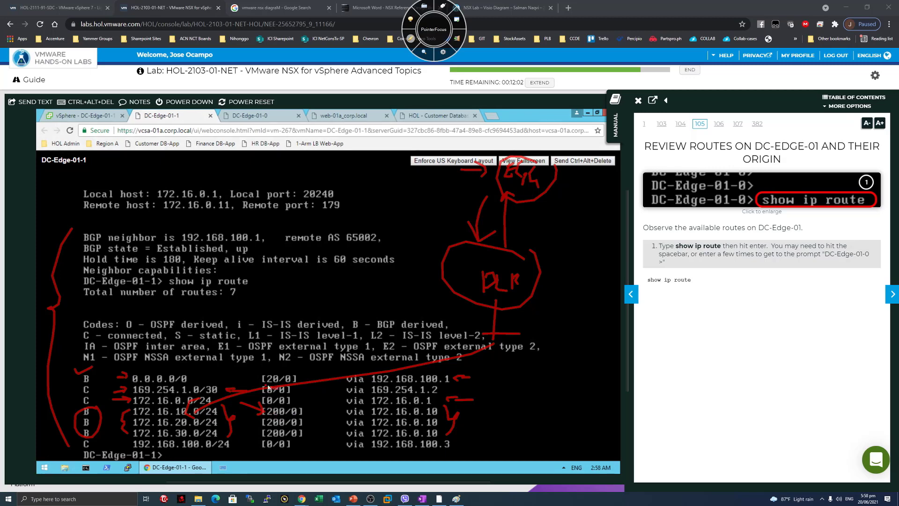
drag(267, 361, 260, 375)
click(410, 38)
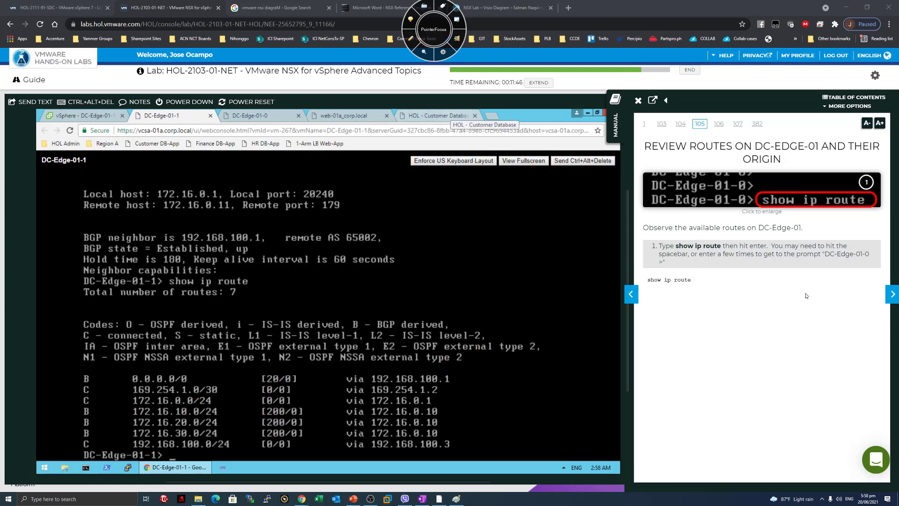
Go through the page 106 route explanations with a wider manual pane, then advance to page 107.
click(892, 293)
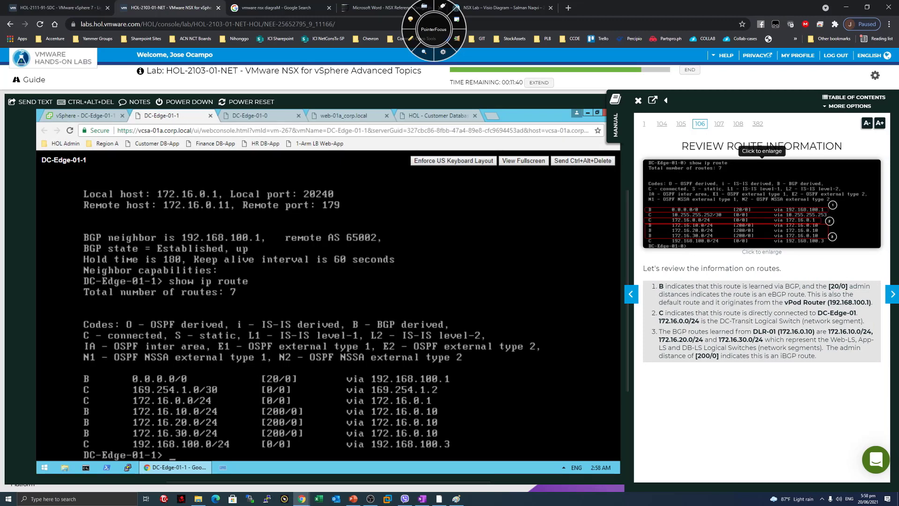
drag(857, 302, 804, 302)
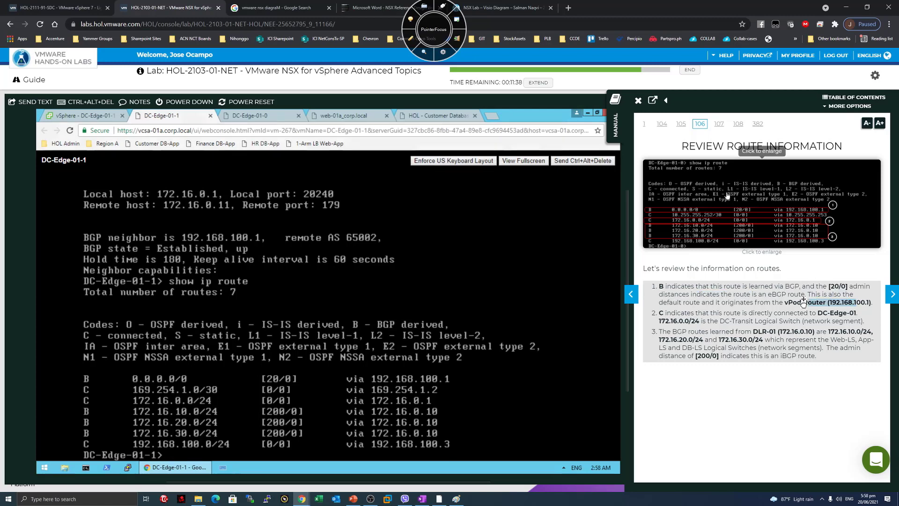
drag(625, 257, 299, 272)
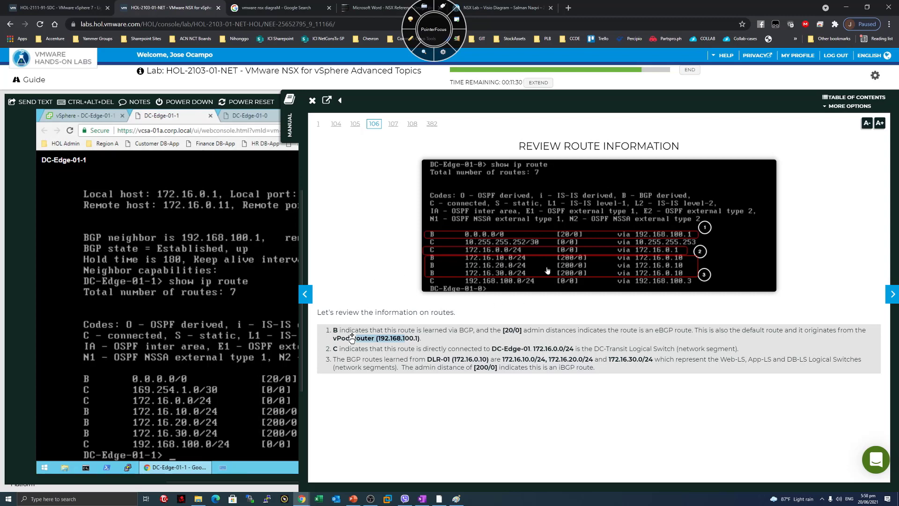
drag(595, 368, 333, 359)
click(461, 374)
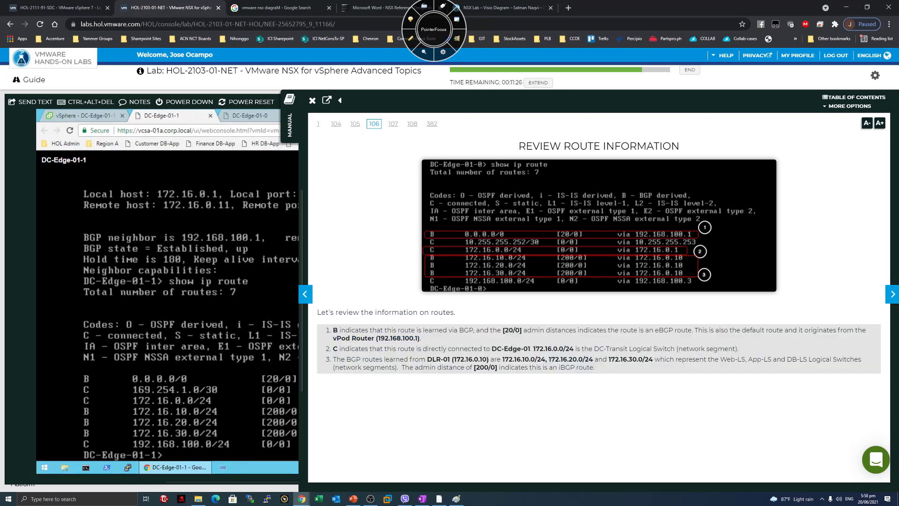
click(892, 294)
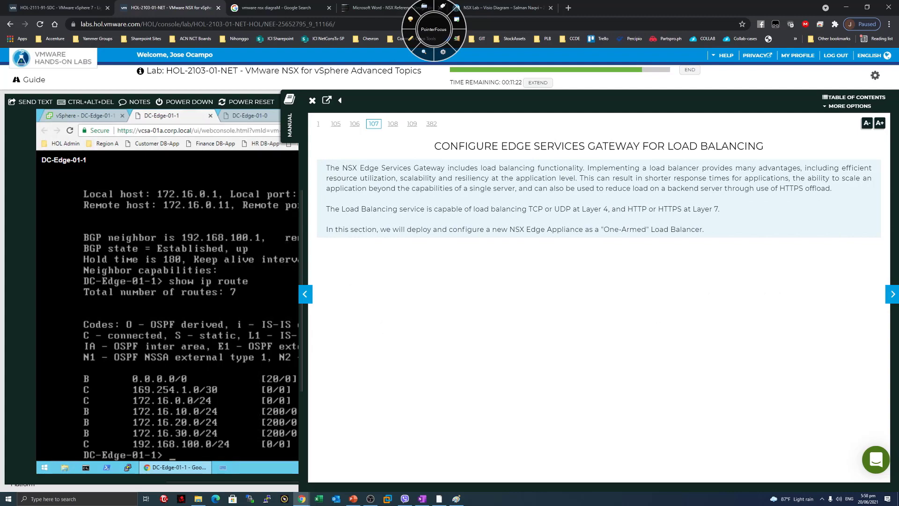
Resize the panes so the console is wide and the page 107 load balancing manual sits narrow beside it.
drag(300, 271, 539, 258)
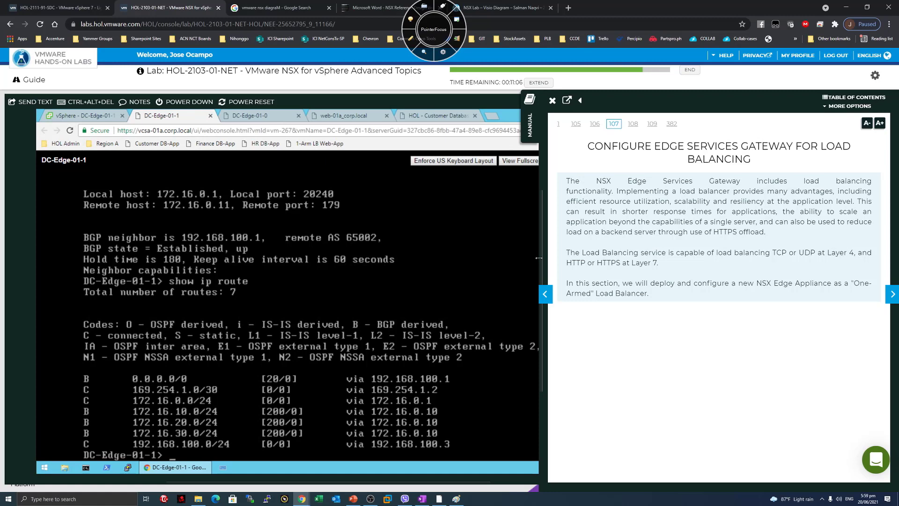
drag(542, 259, 361, 264)
mouse_move(465, 146)
mouse_down()
mouse_move(804, 148)
mouse_move(455, 142)
mouse_up()
click(674, 306)
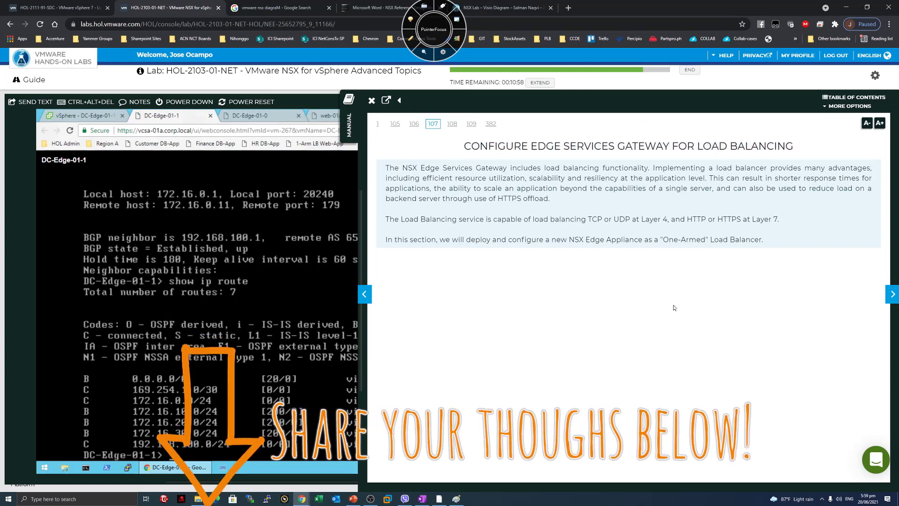
drag(361, 236, 607, 236)
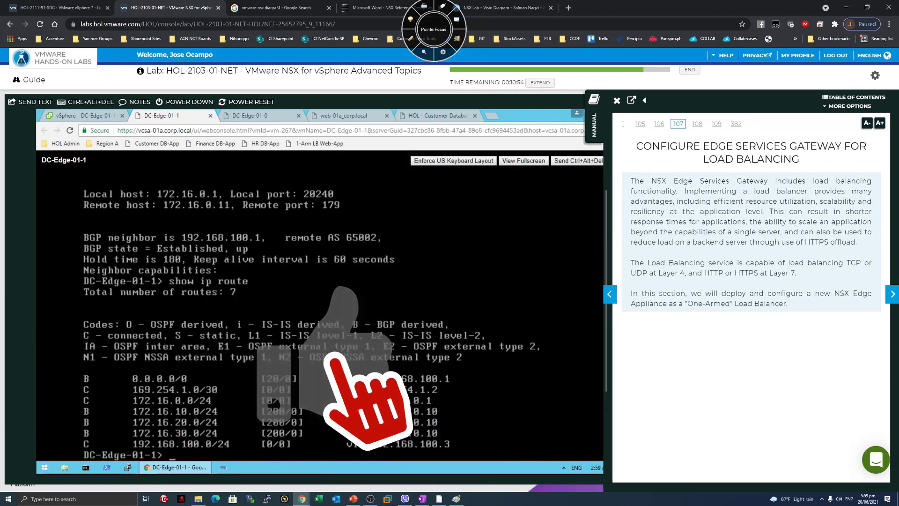